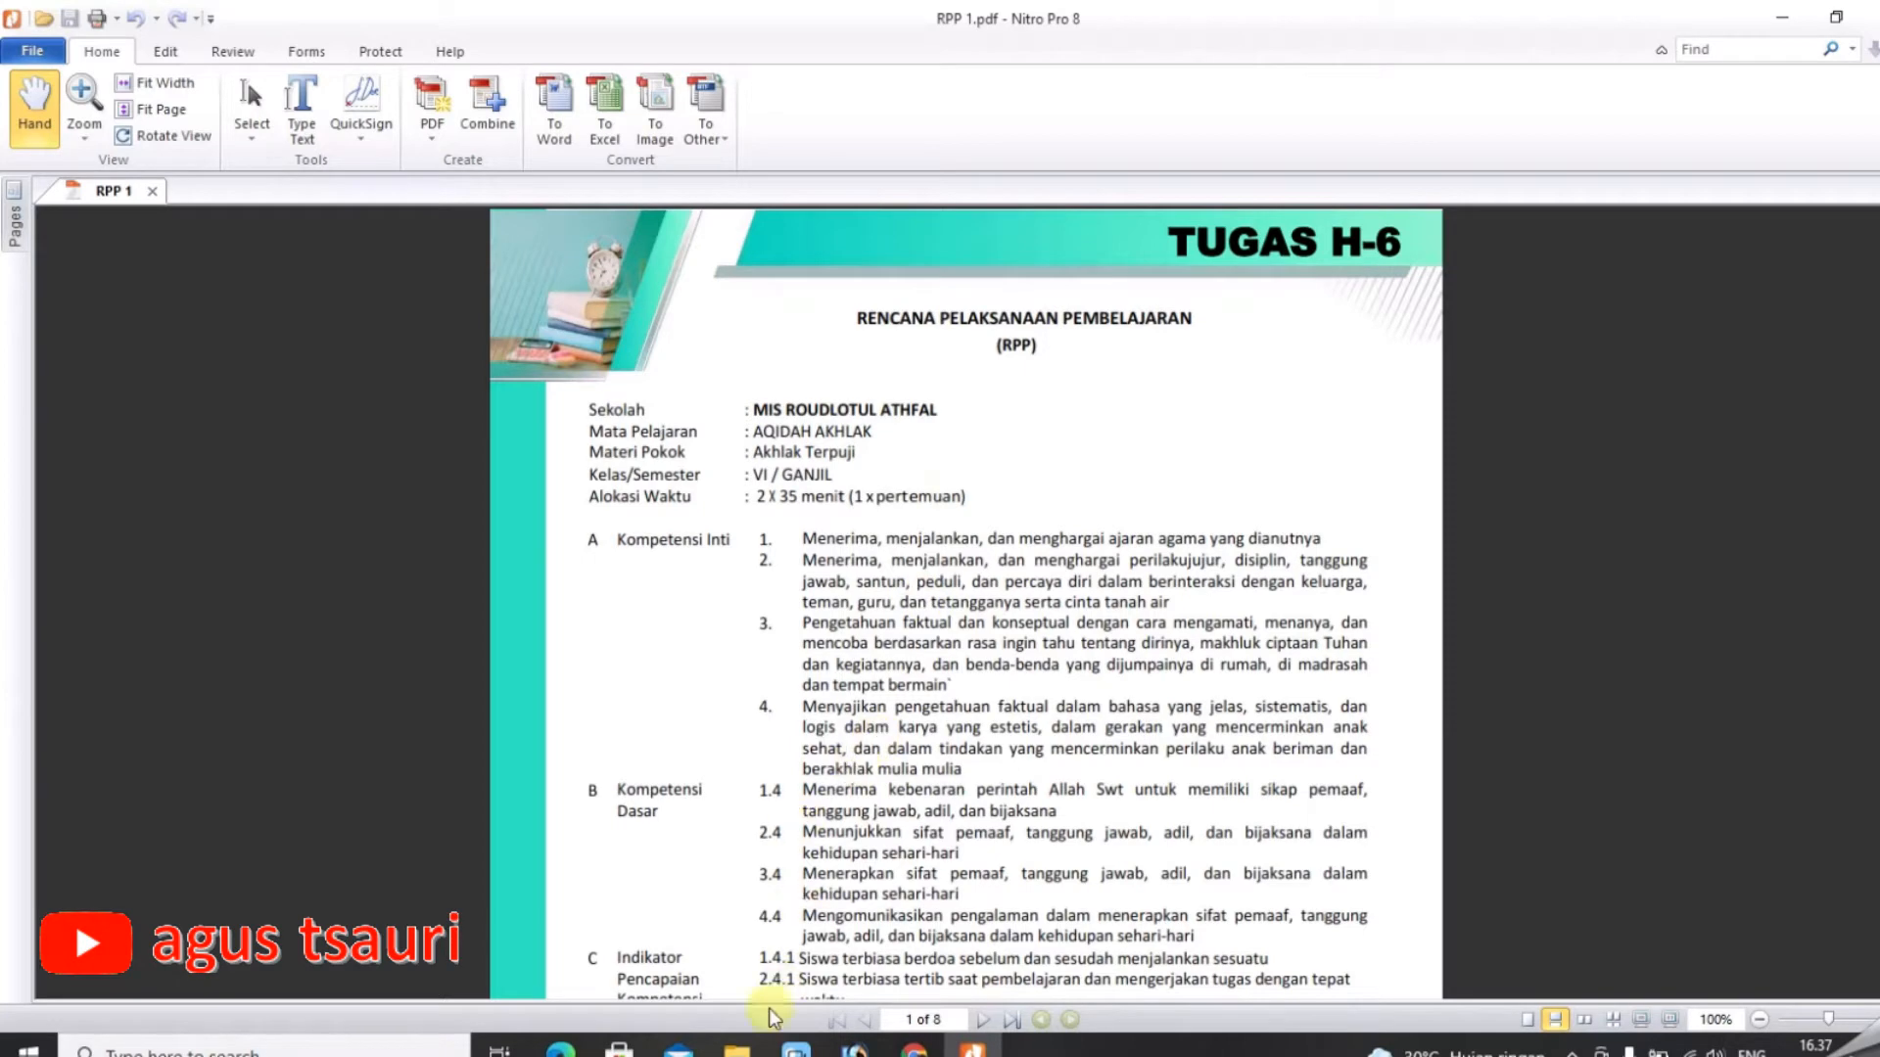
Switch to File Explorer and select the Gabungan RPP PDF in the RPP folder.
left_click(736, 1048)
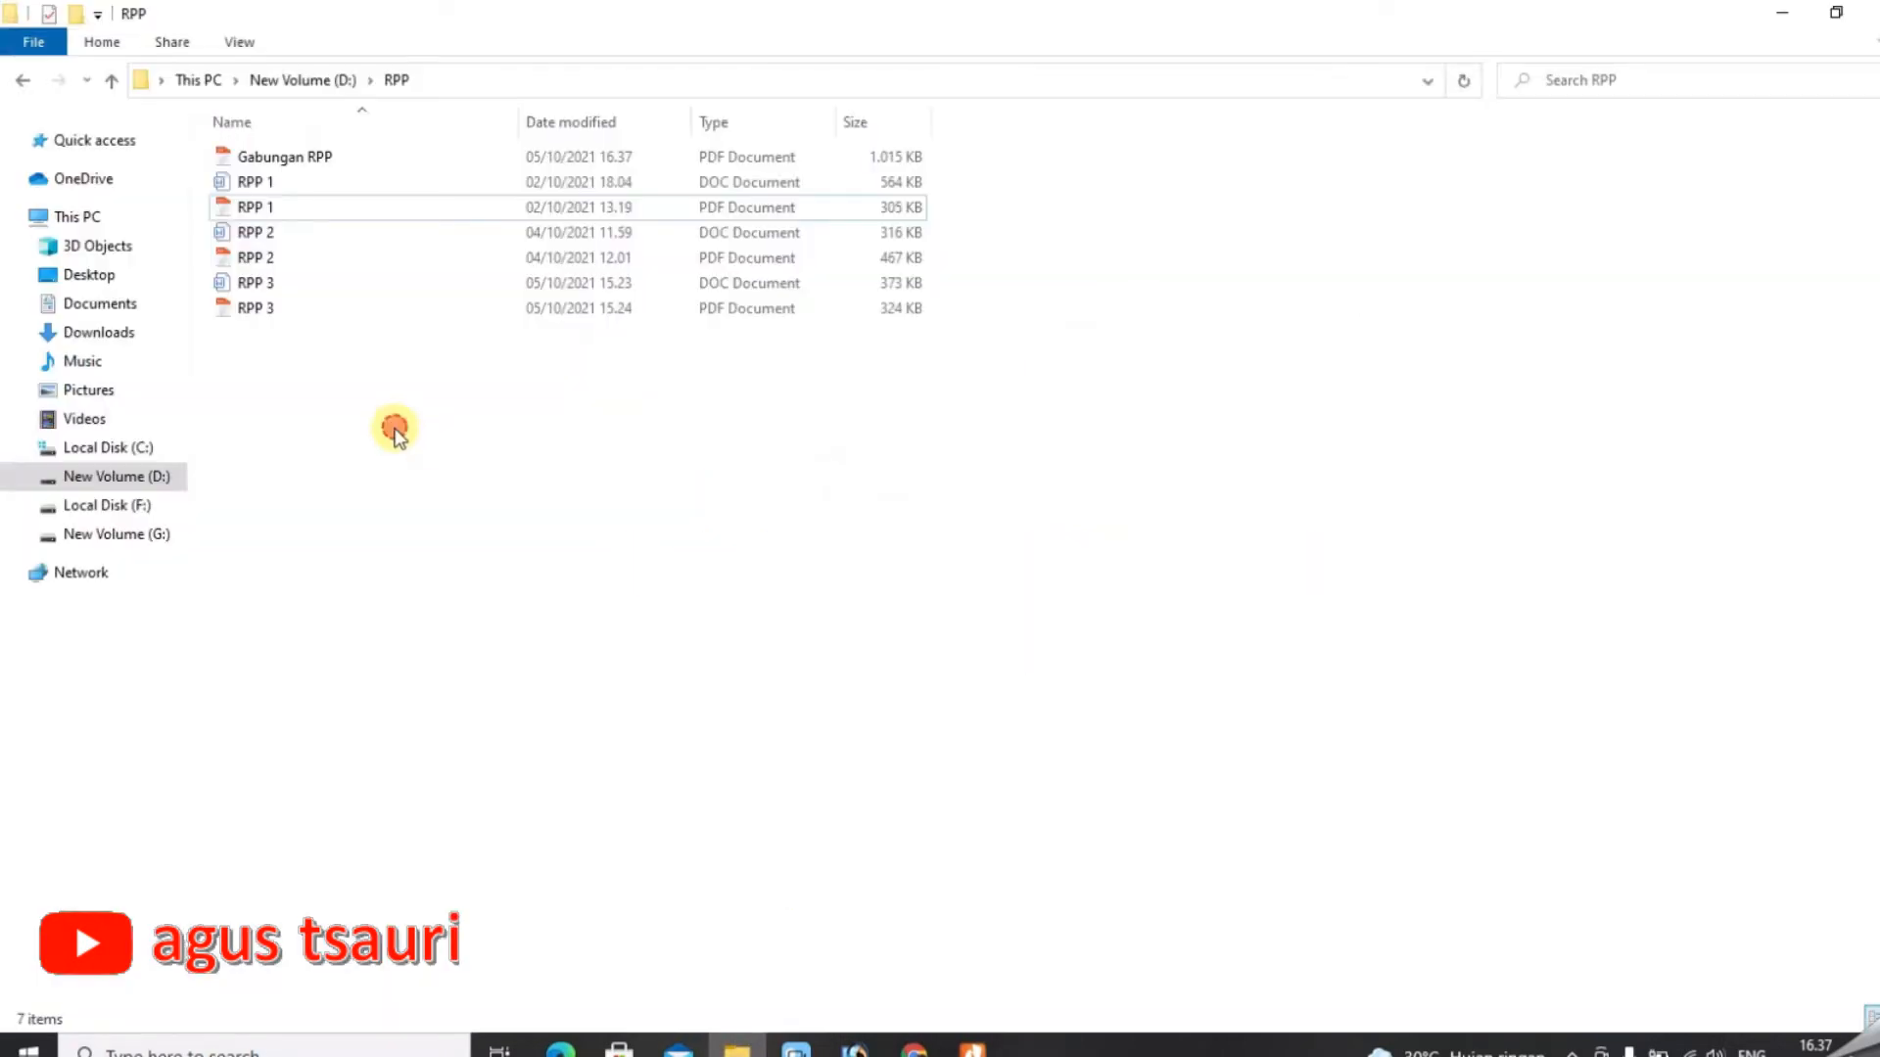
left_click(277, 159)
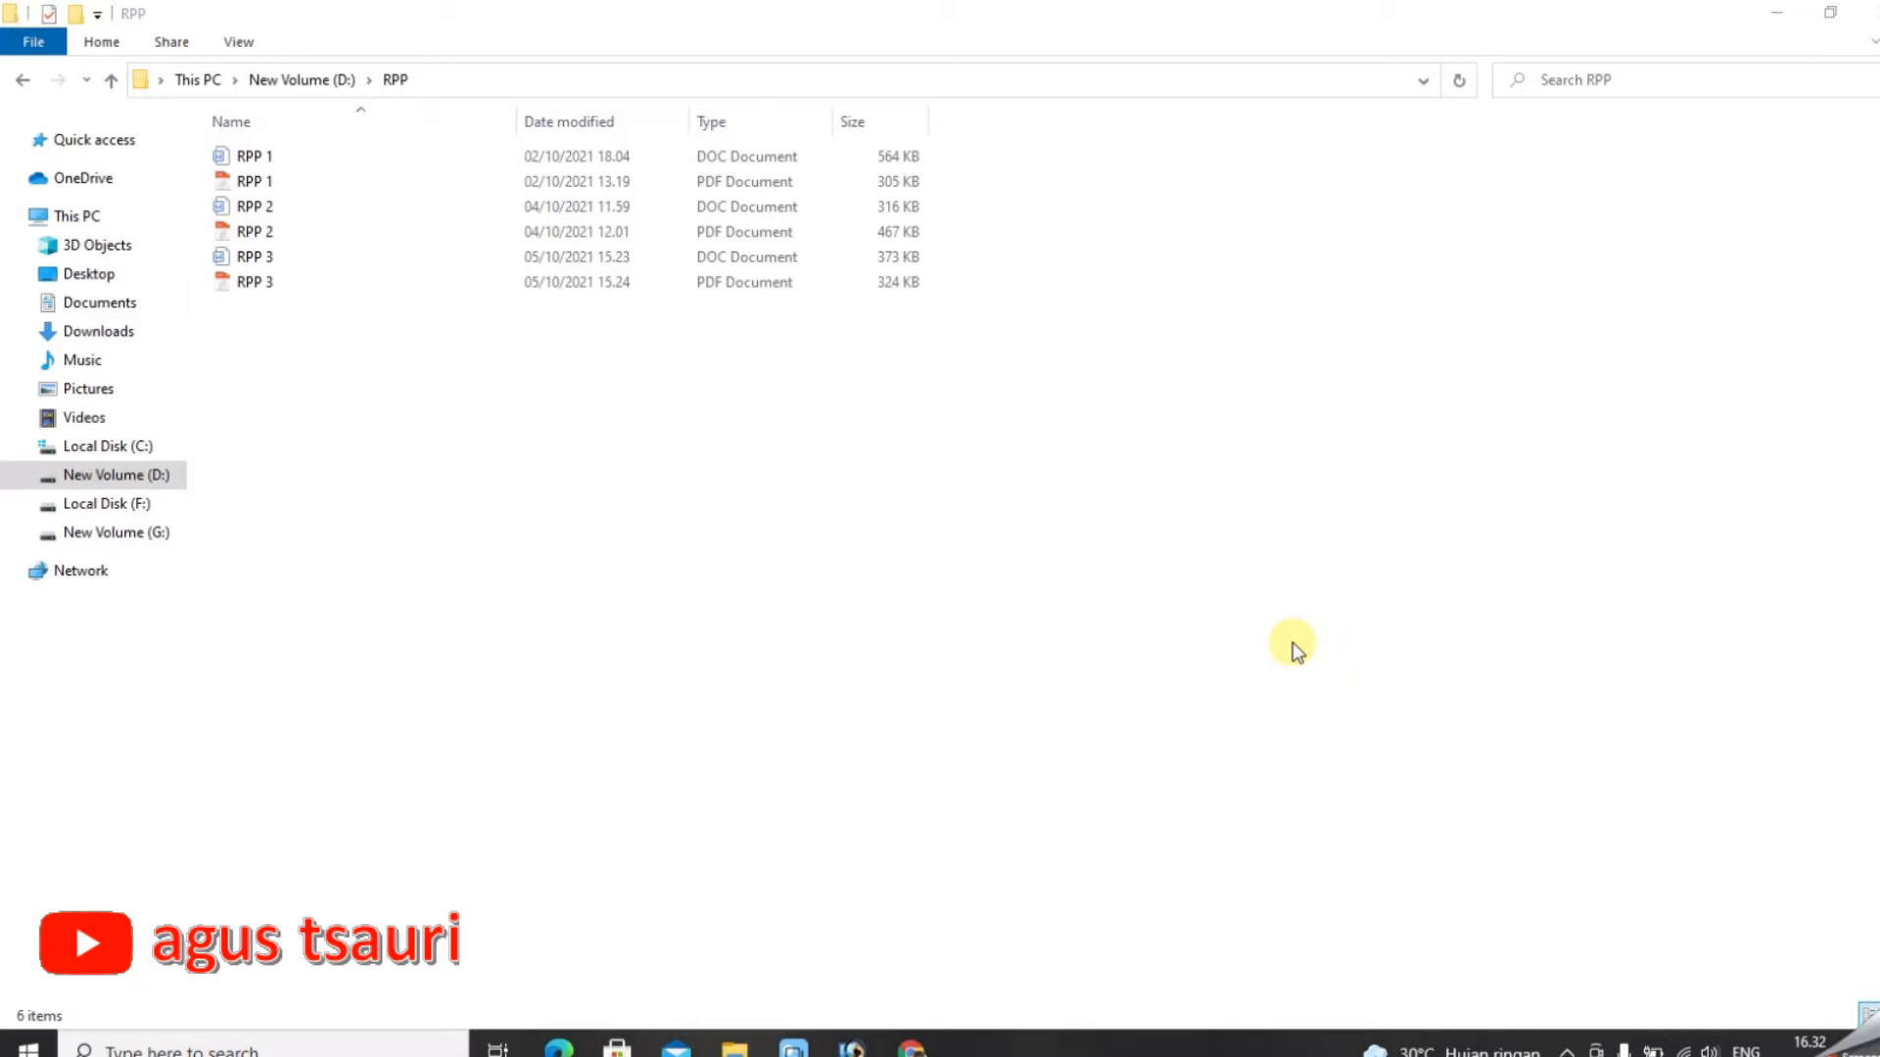
left_click(253, 183)
left_click(272, 232)
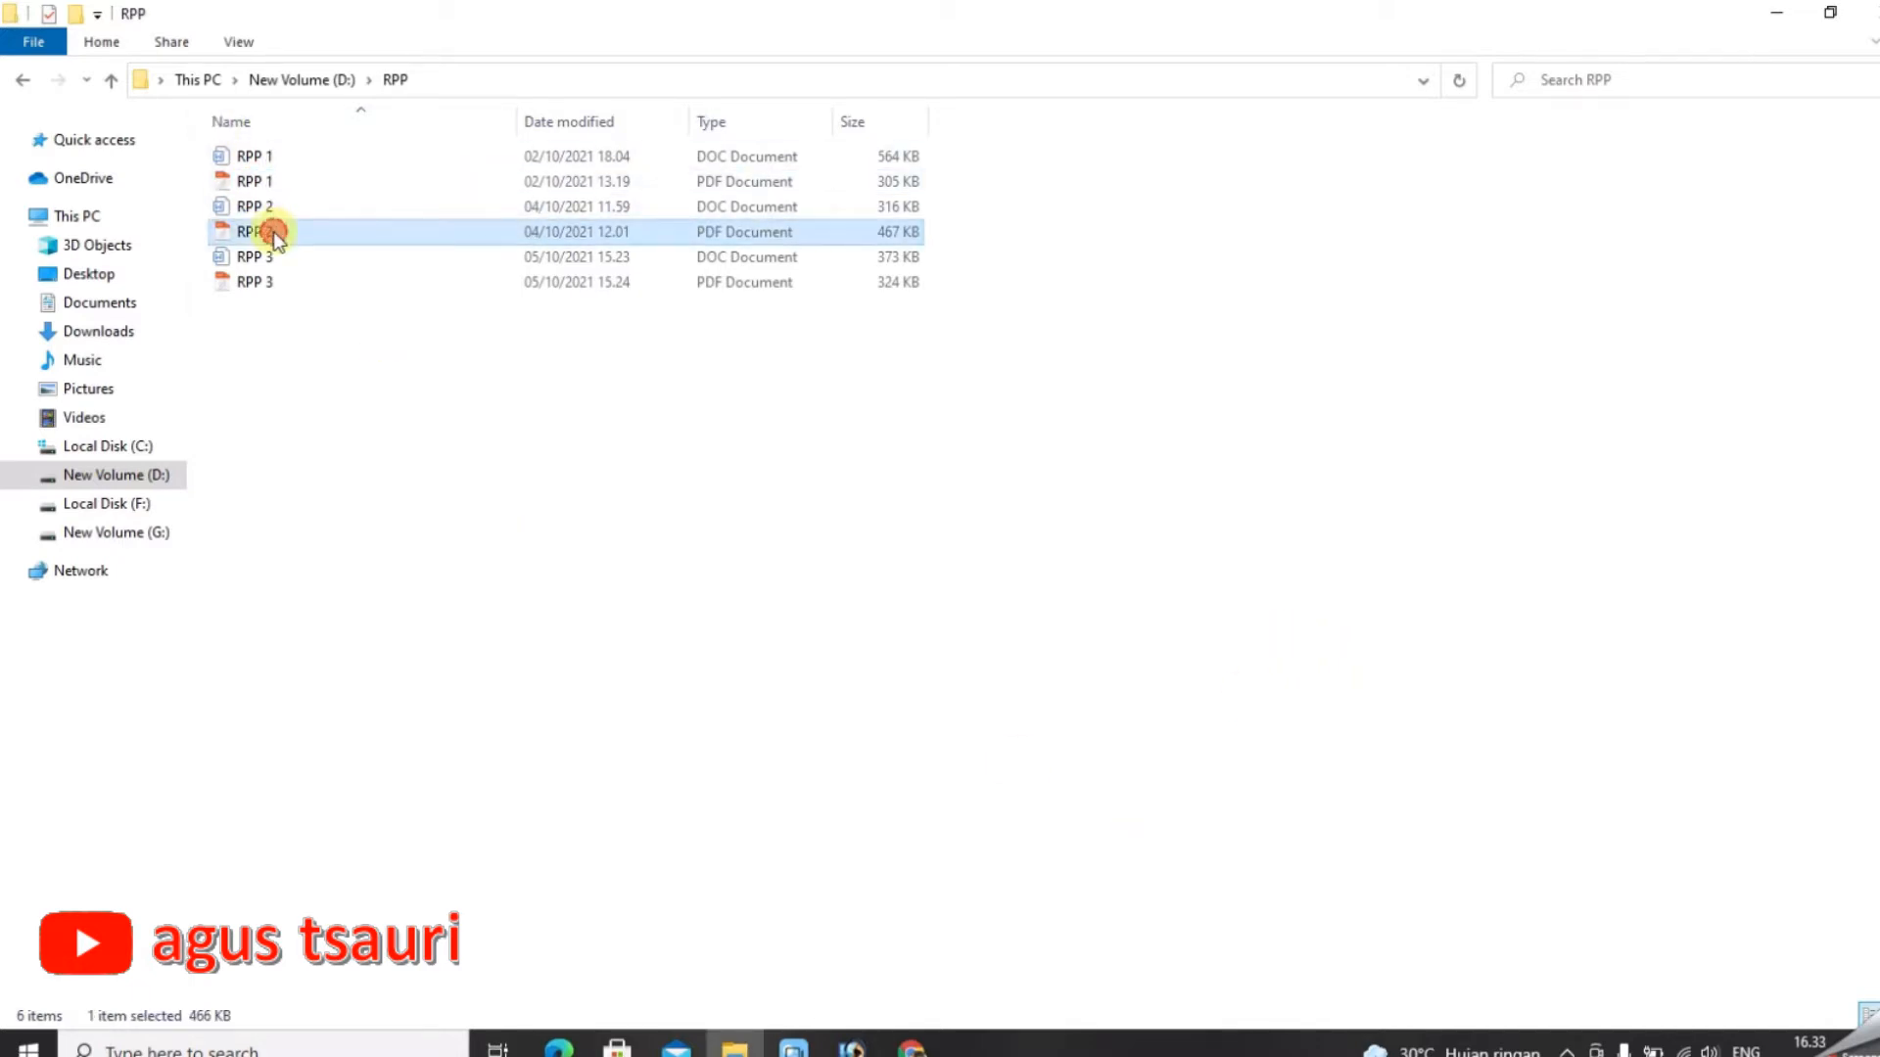
left_click(282, 283)
left_click(239, 180)
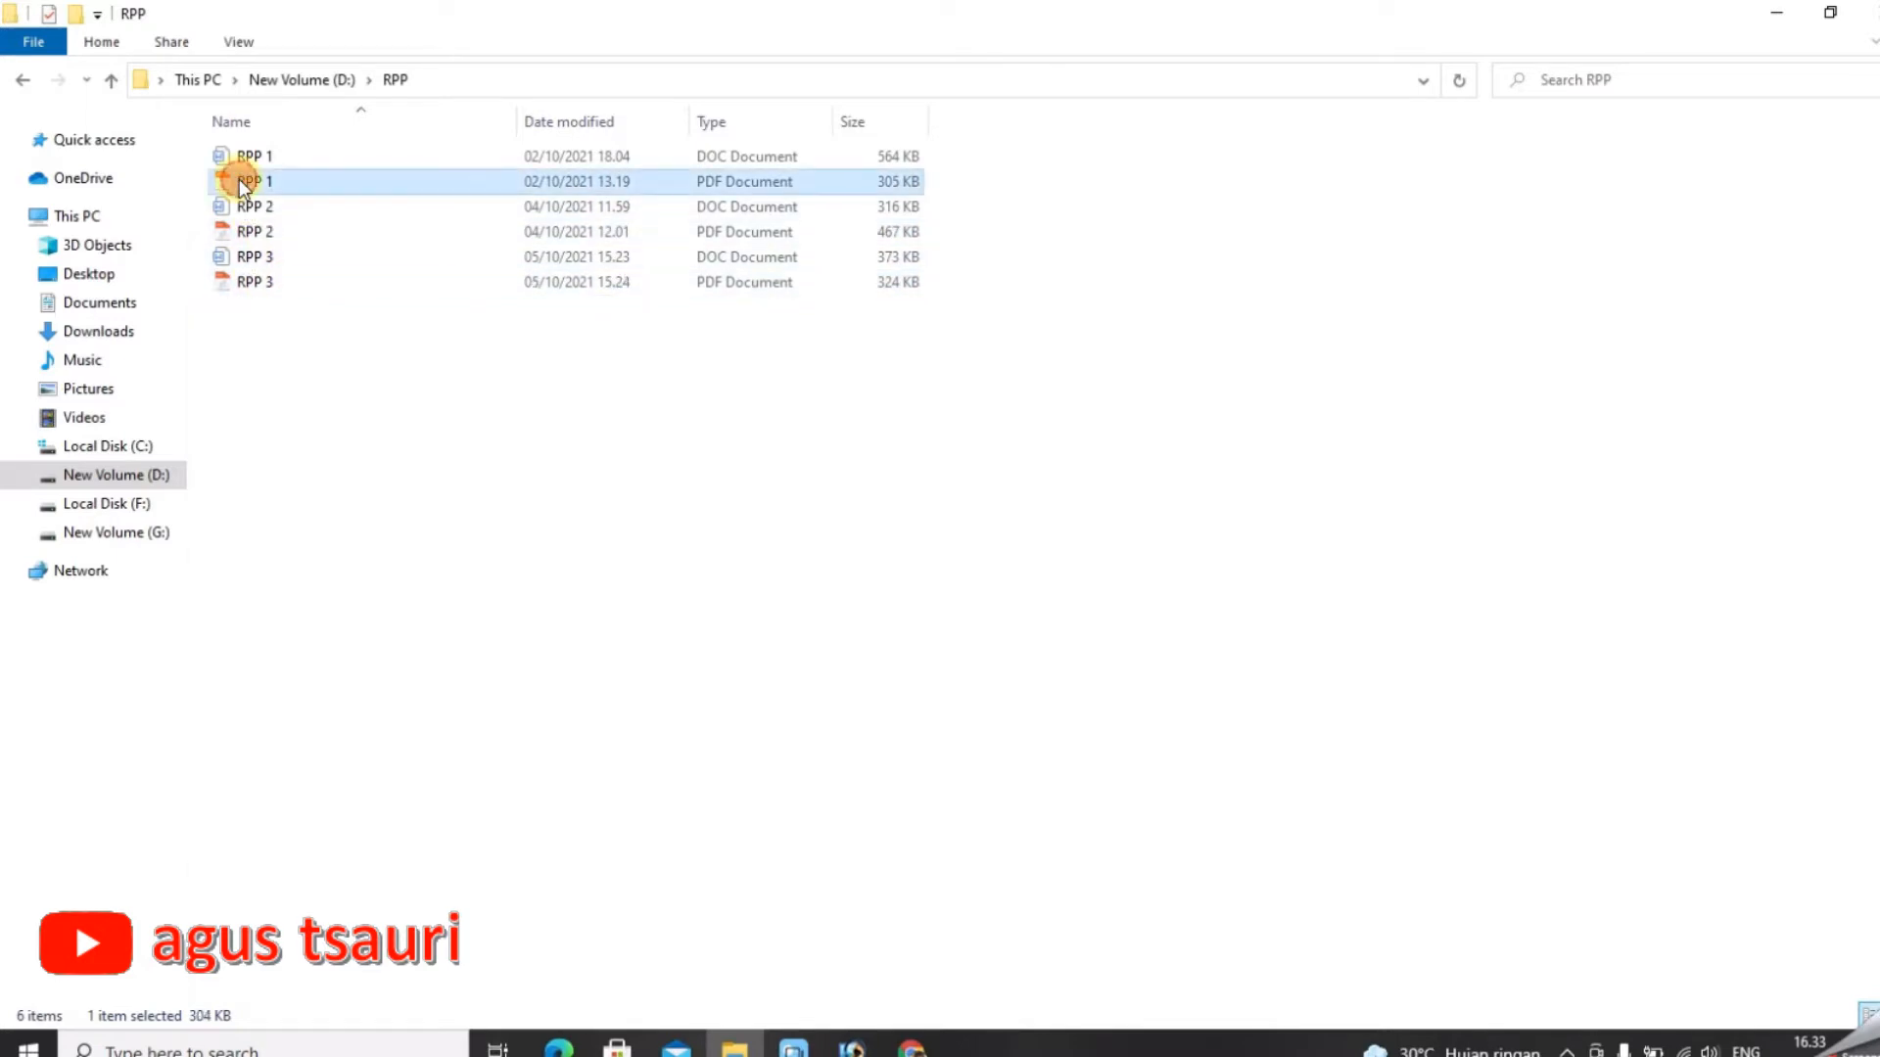
left_click(468, 450)
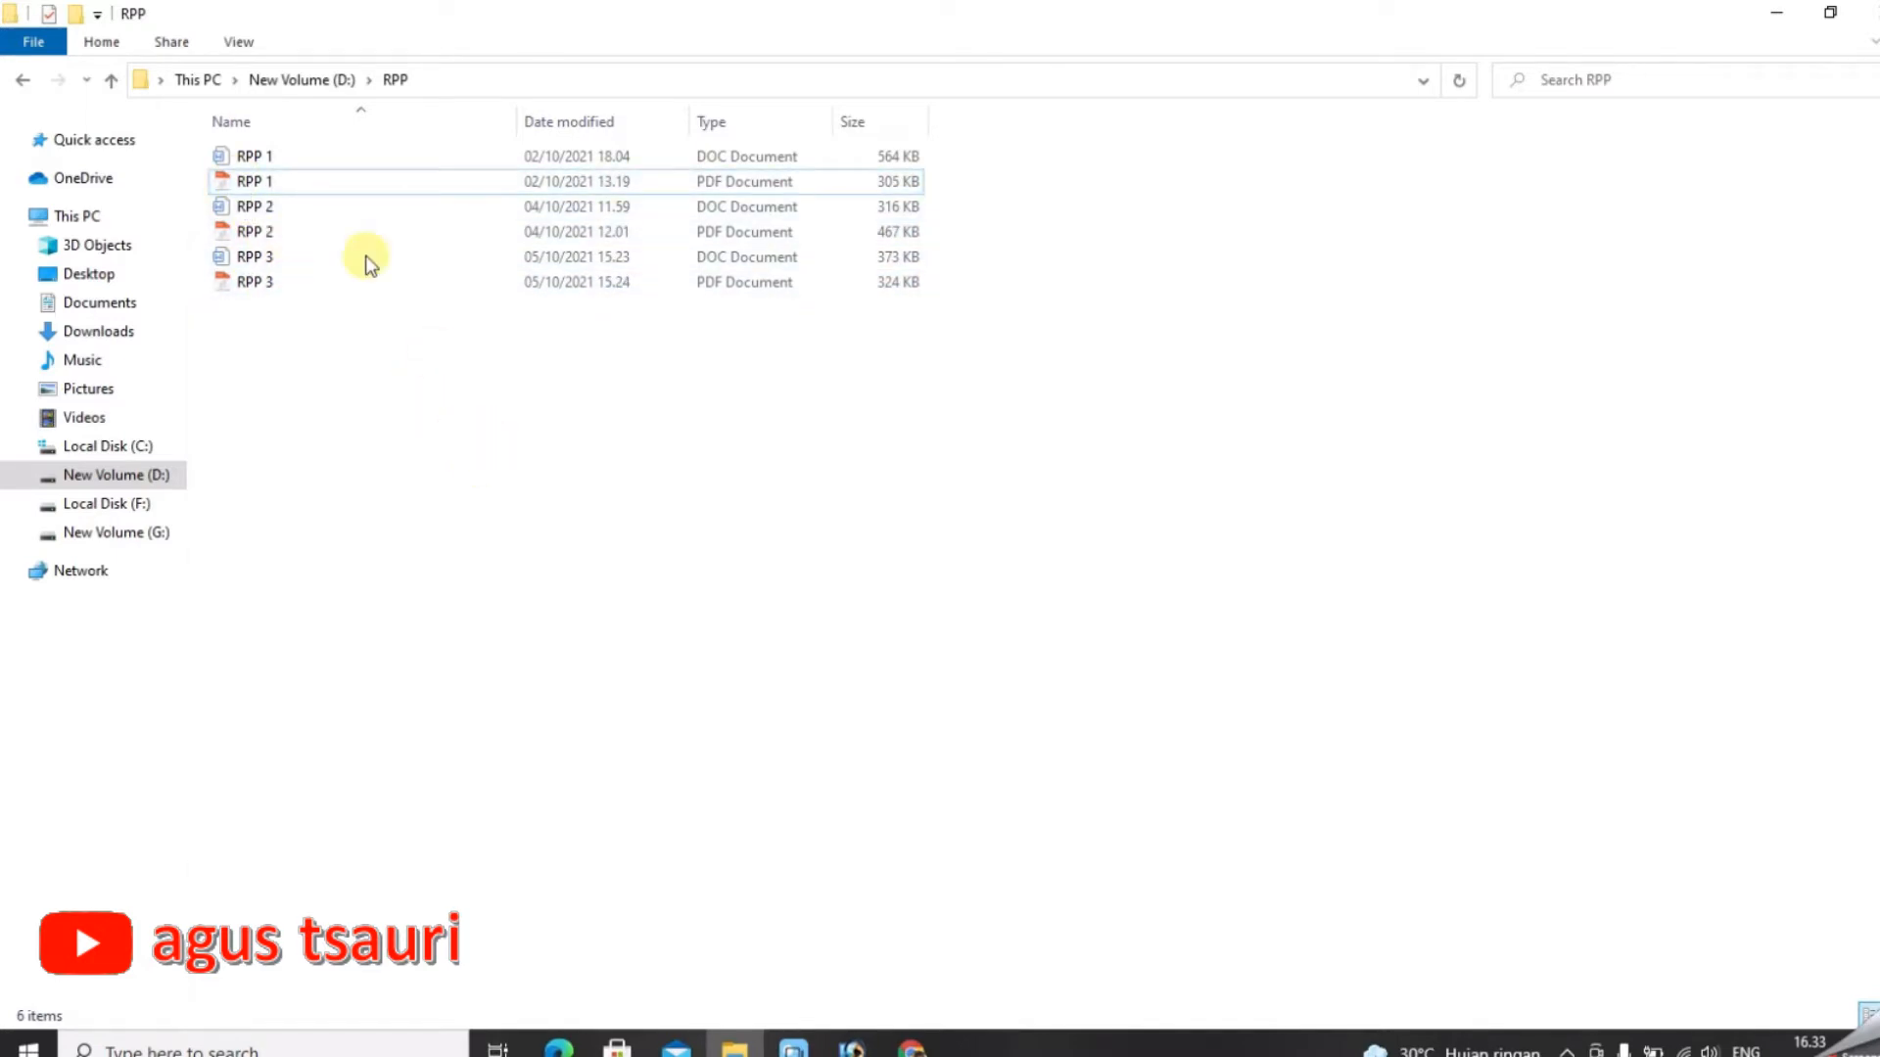
left_click(319, 181)
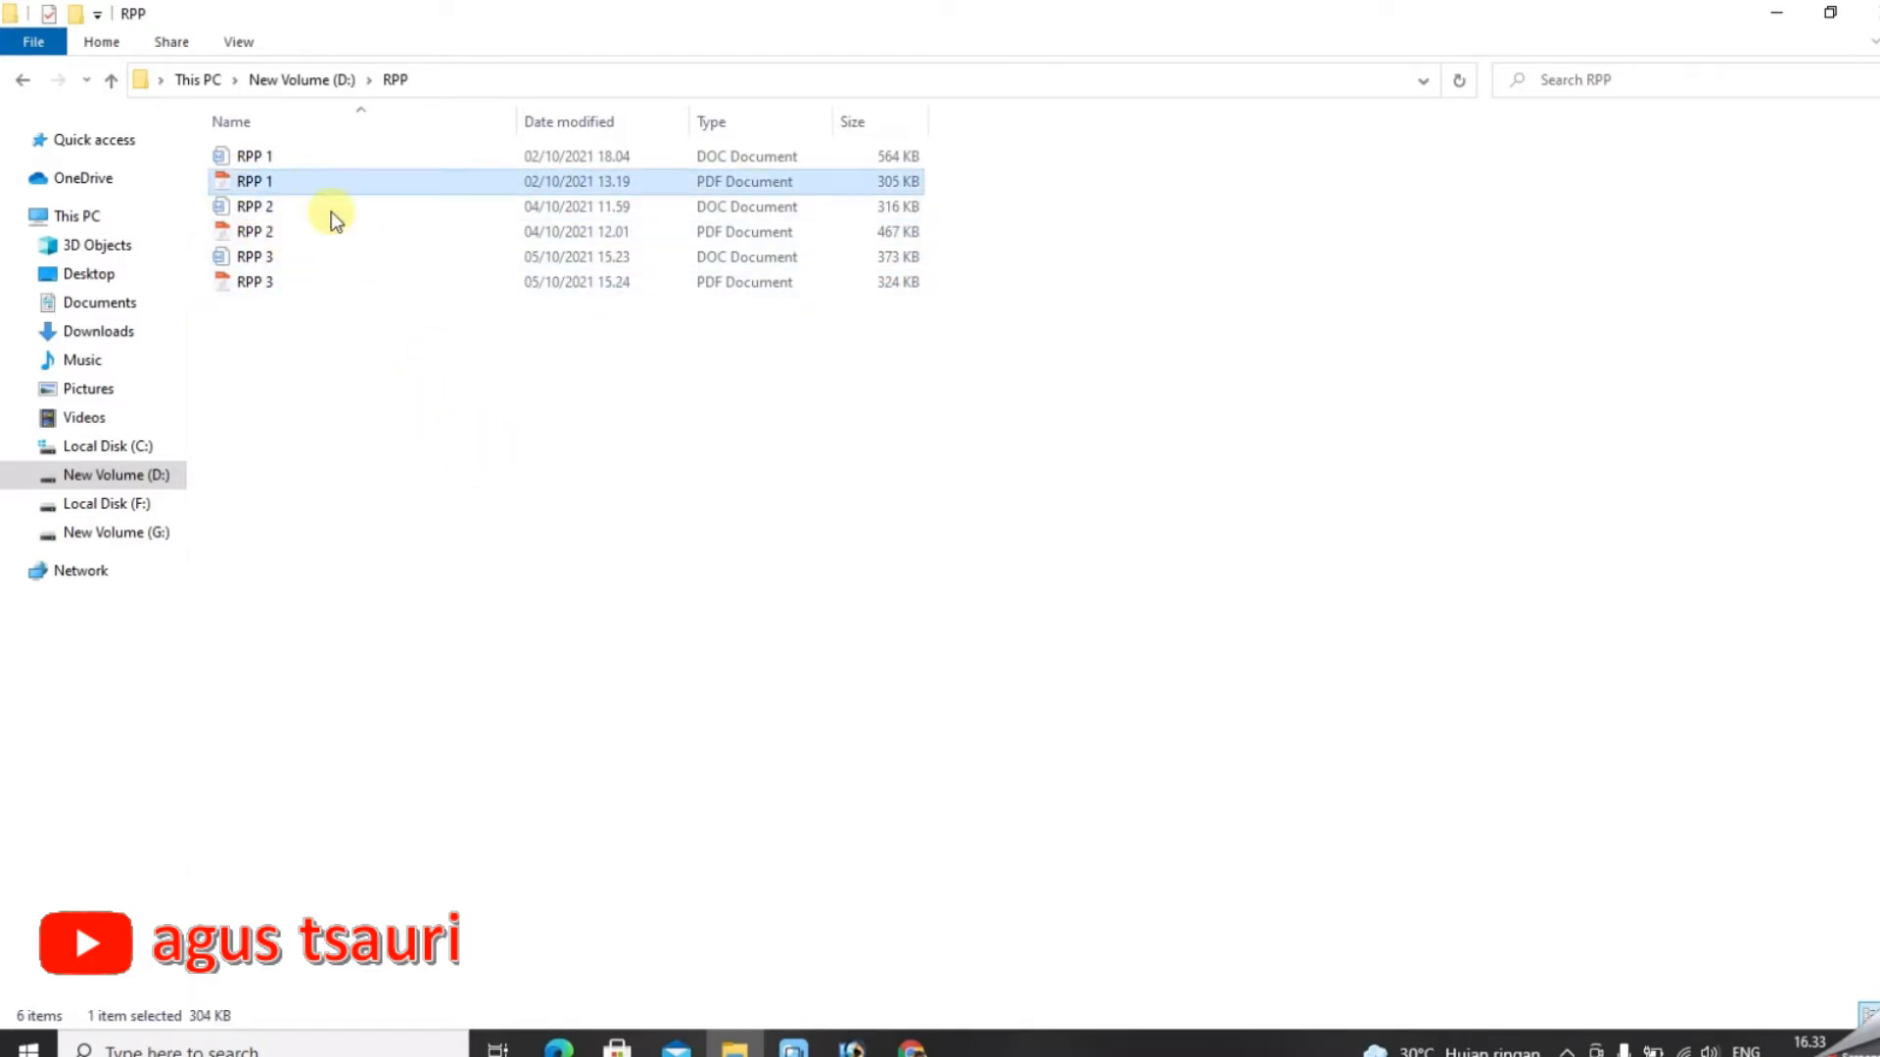
left_click(488, 441)
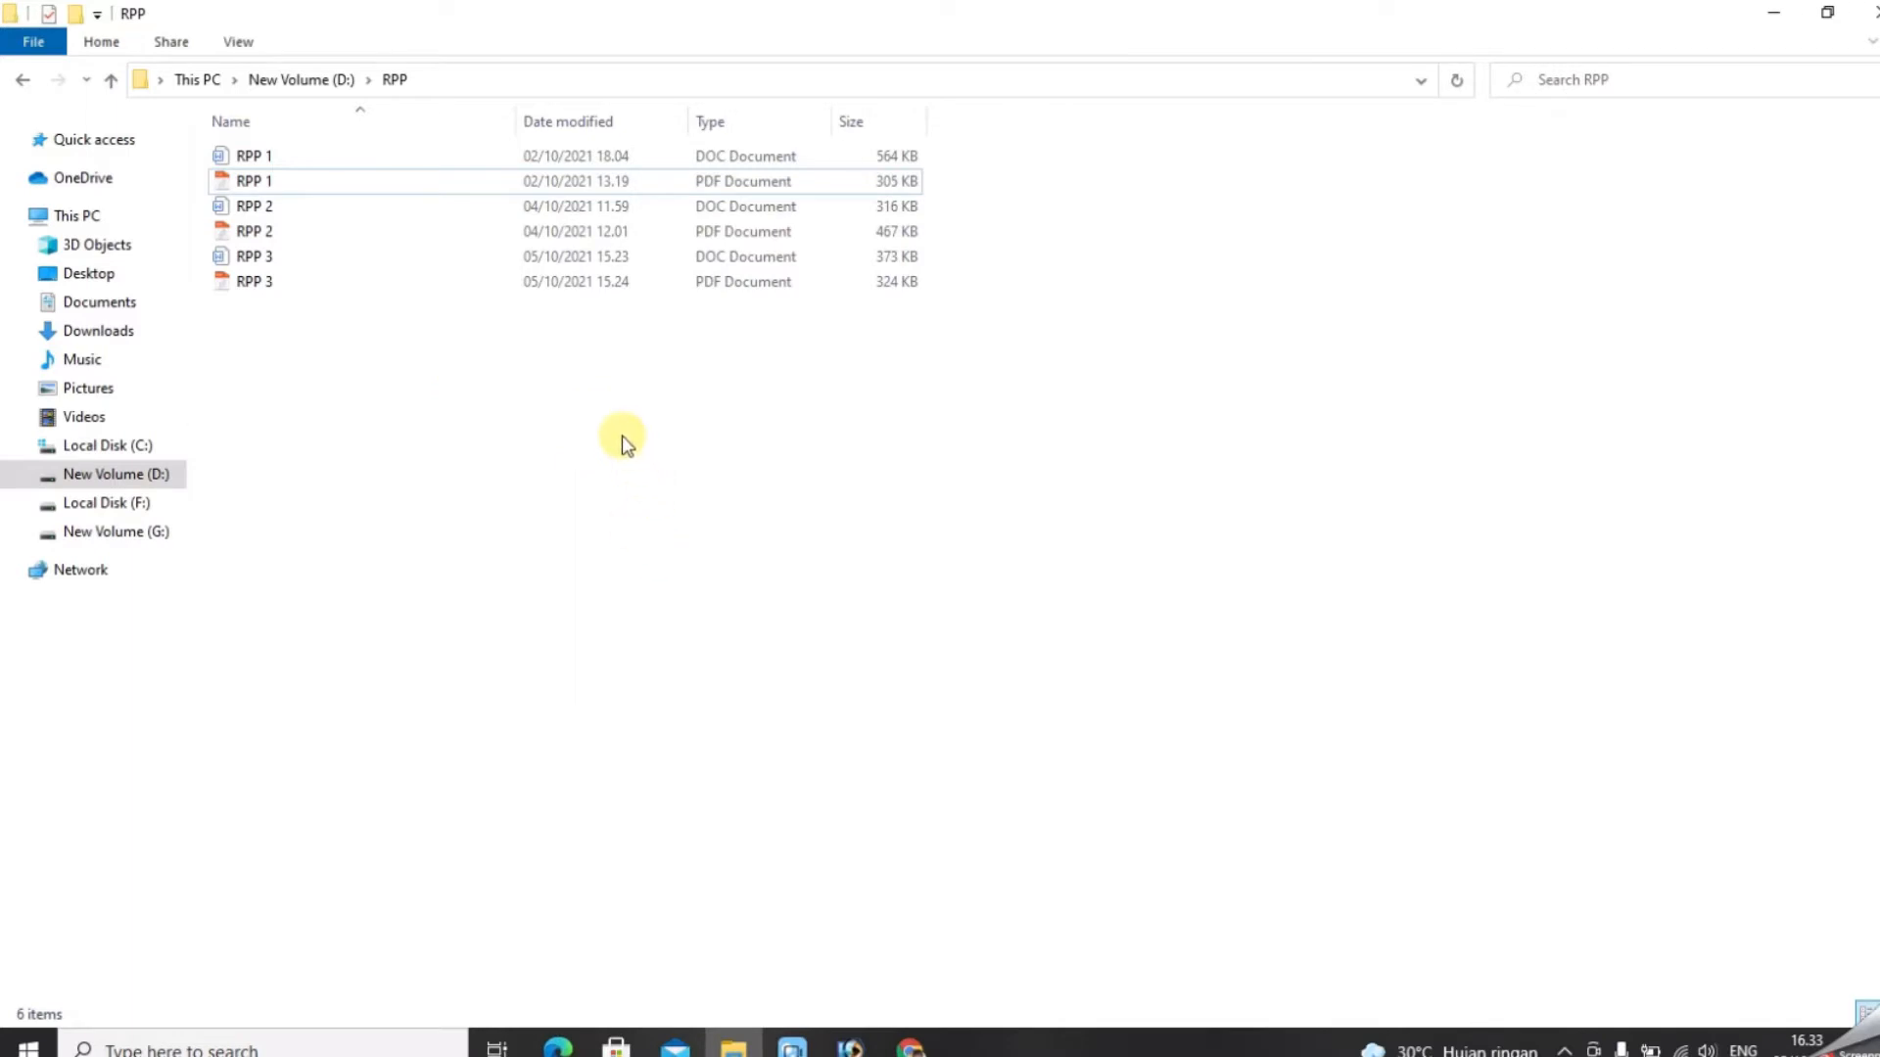
Open the RPP 1 PDF, look through it to the last page and back, and close it.
left_click(279, 192)
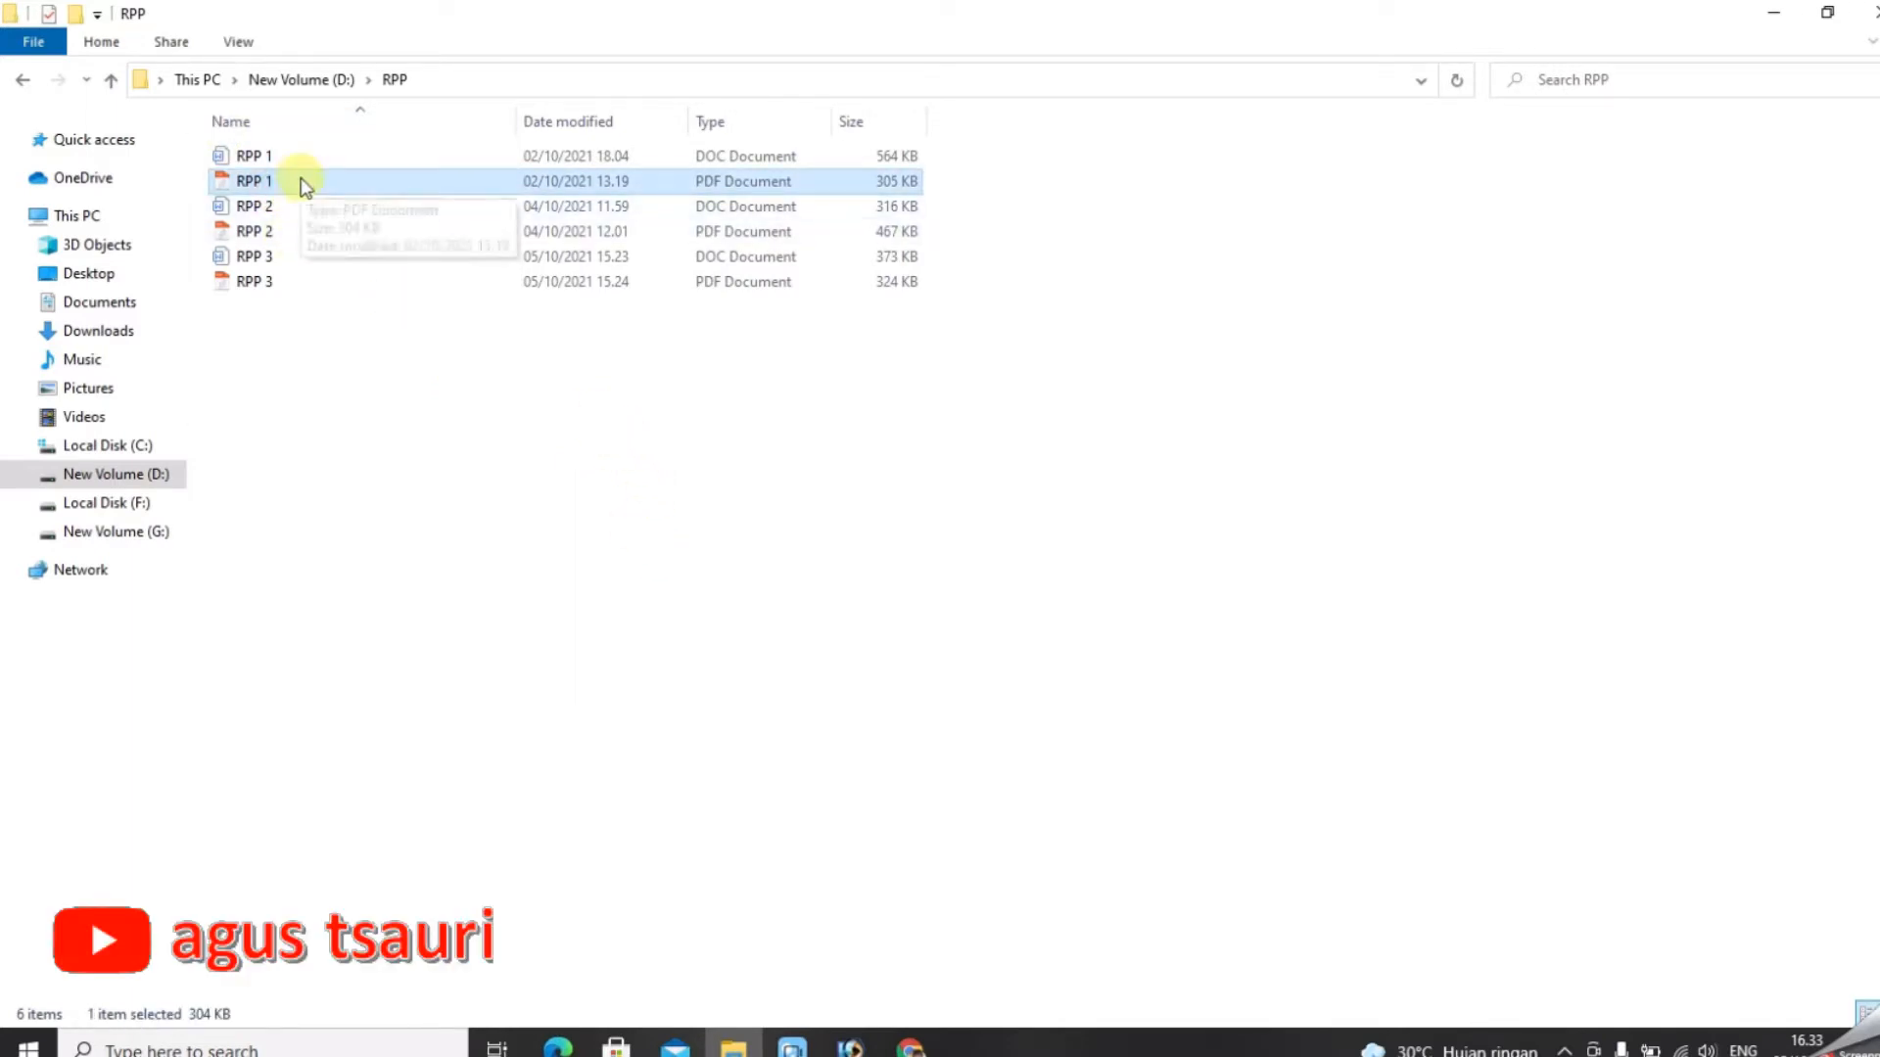
key("Return")
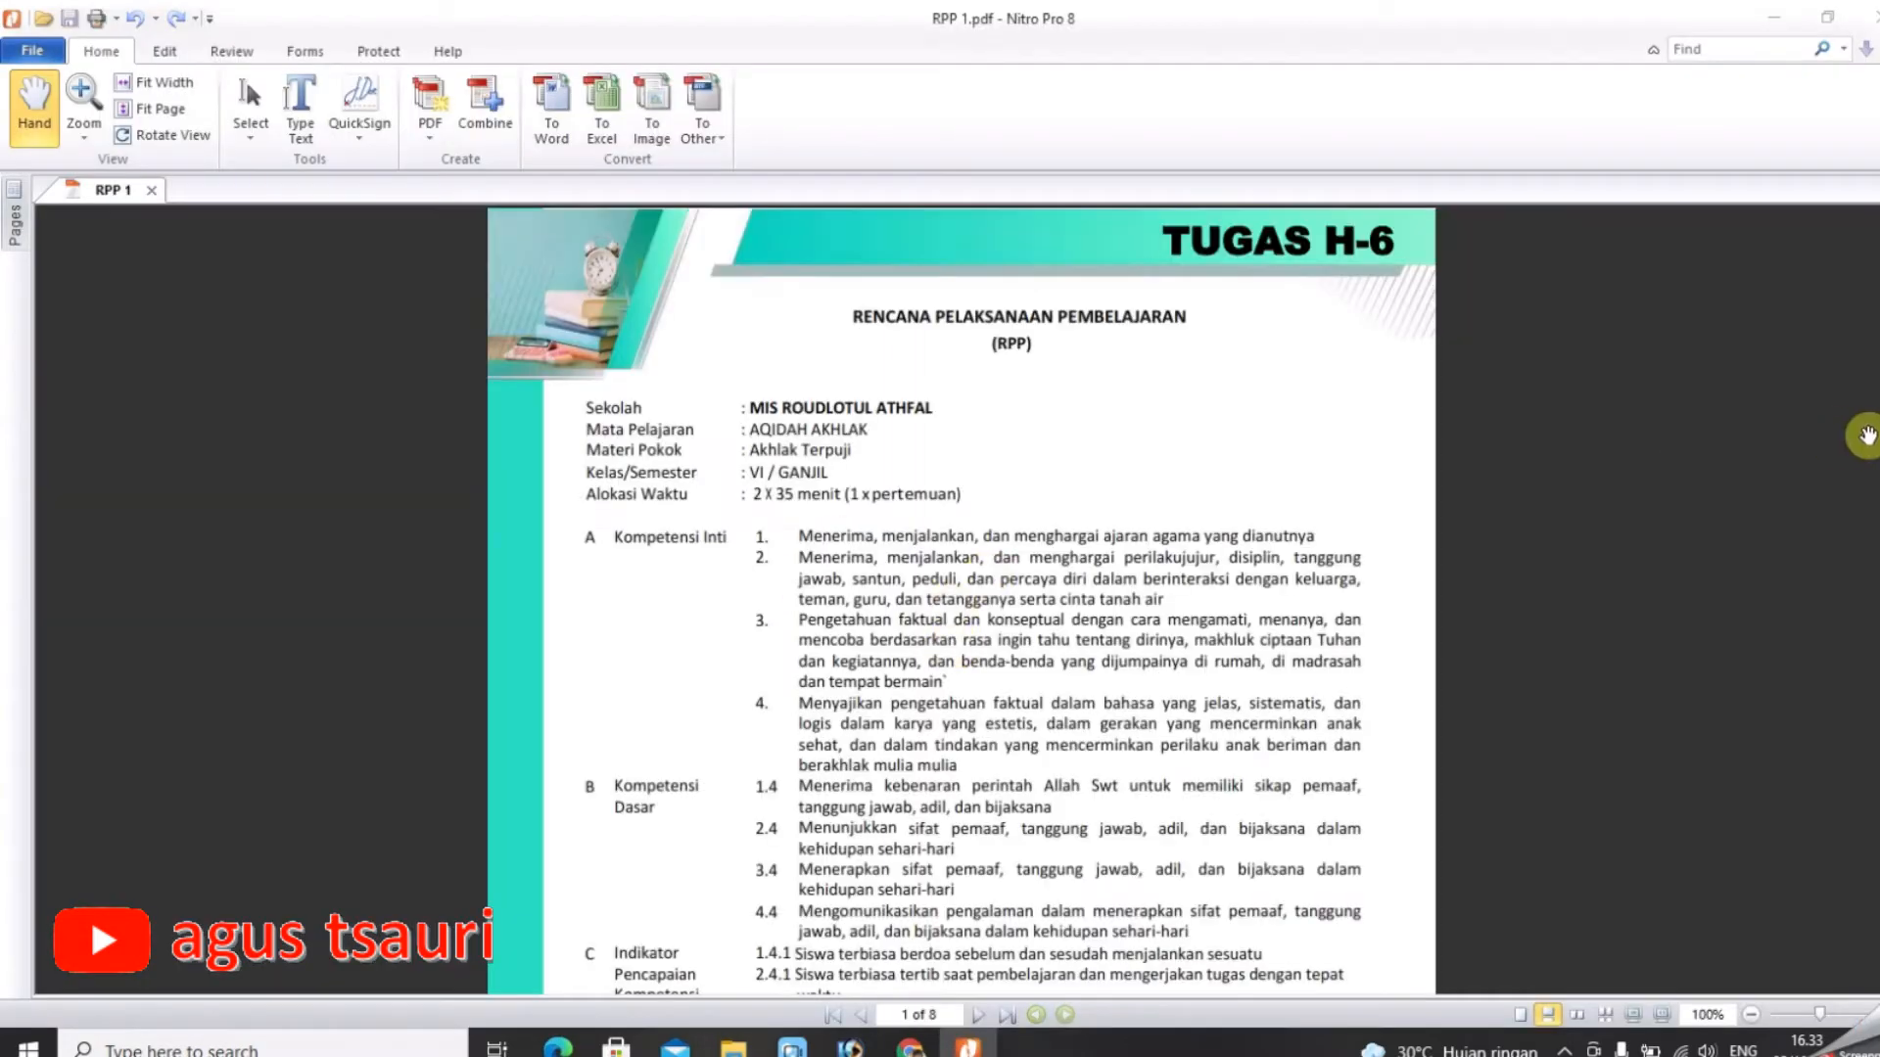
left_click_drag(1879, 239, 1879, 935)
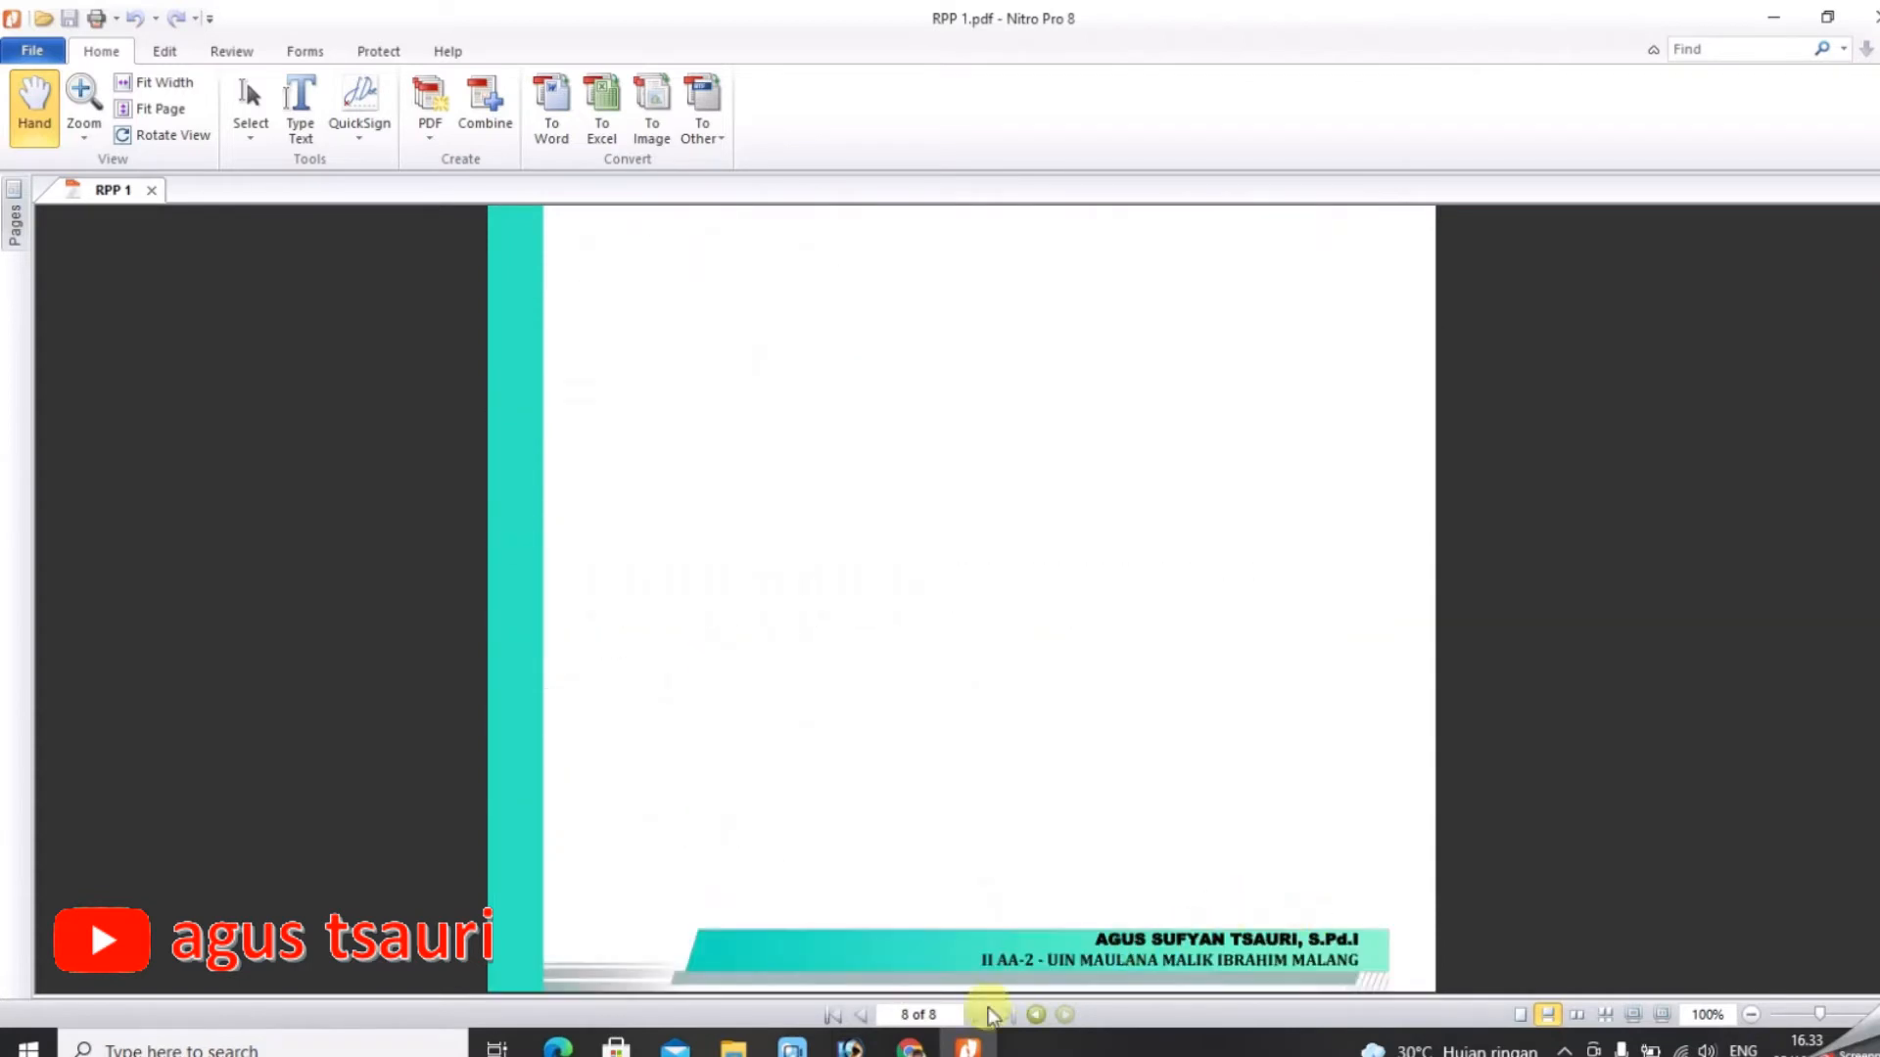
left_click_drag(1878, 928, 1801, 225)
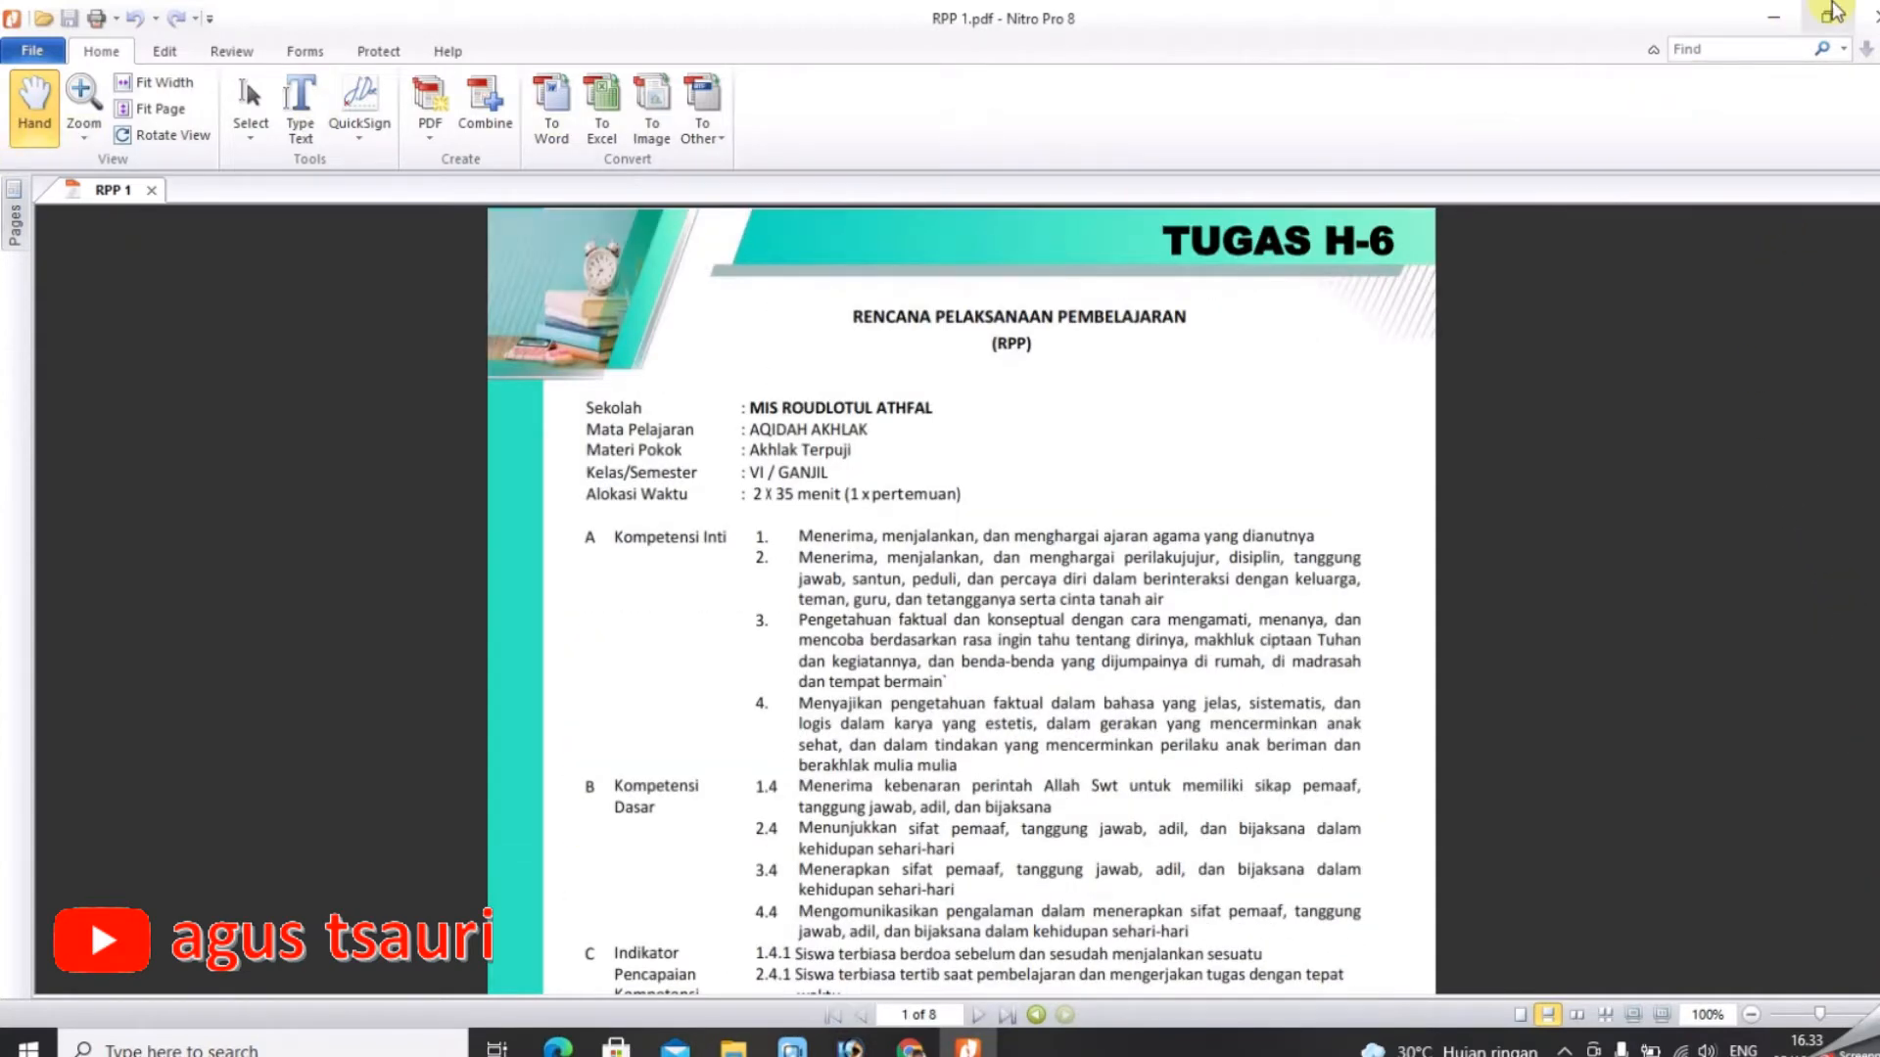
left_click(1872, 17)
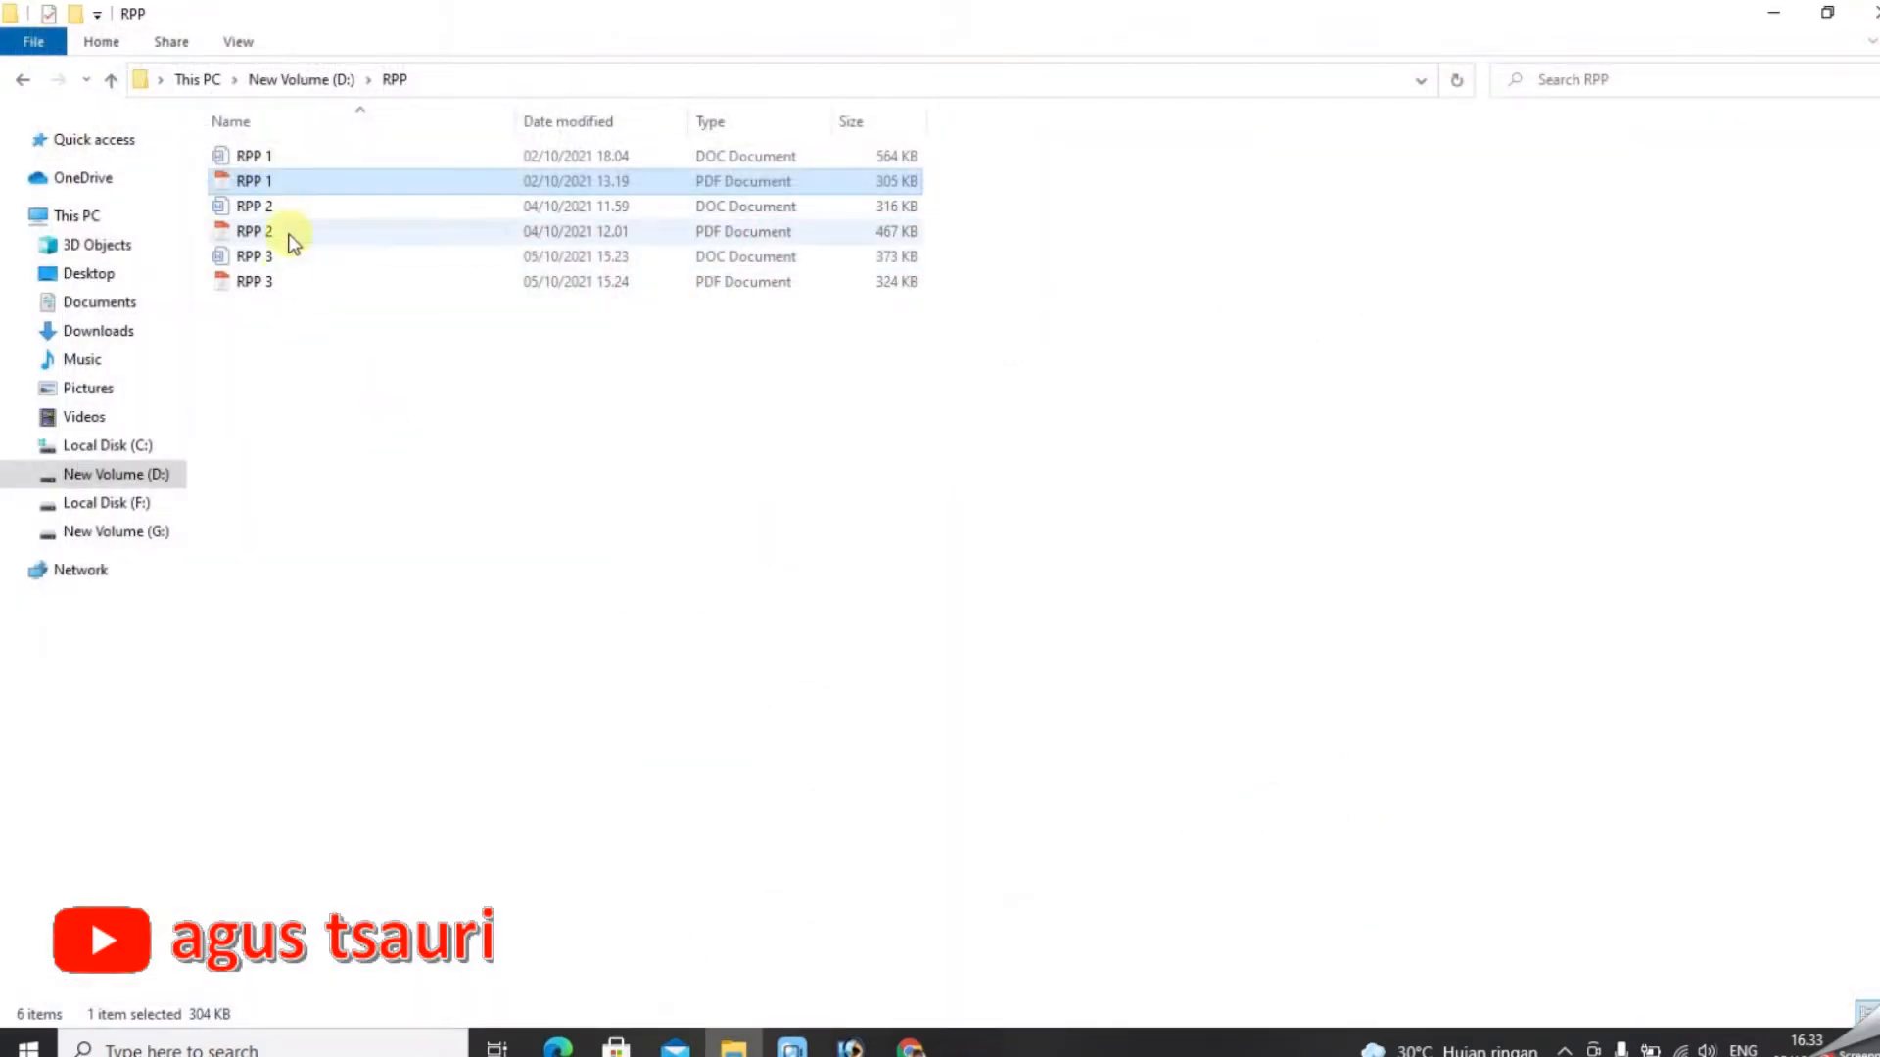
left_click(431, 462)
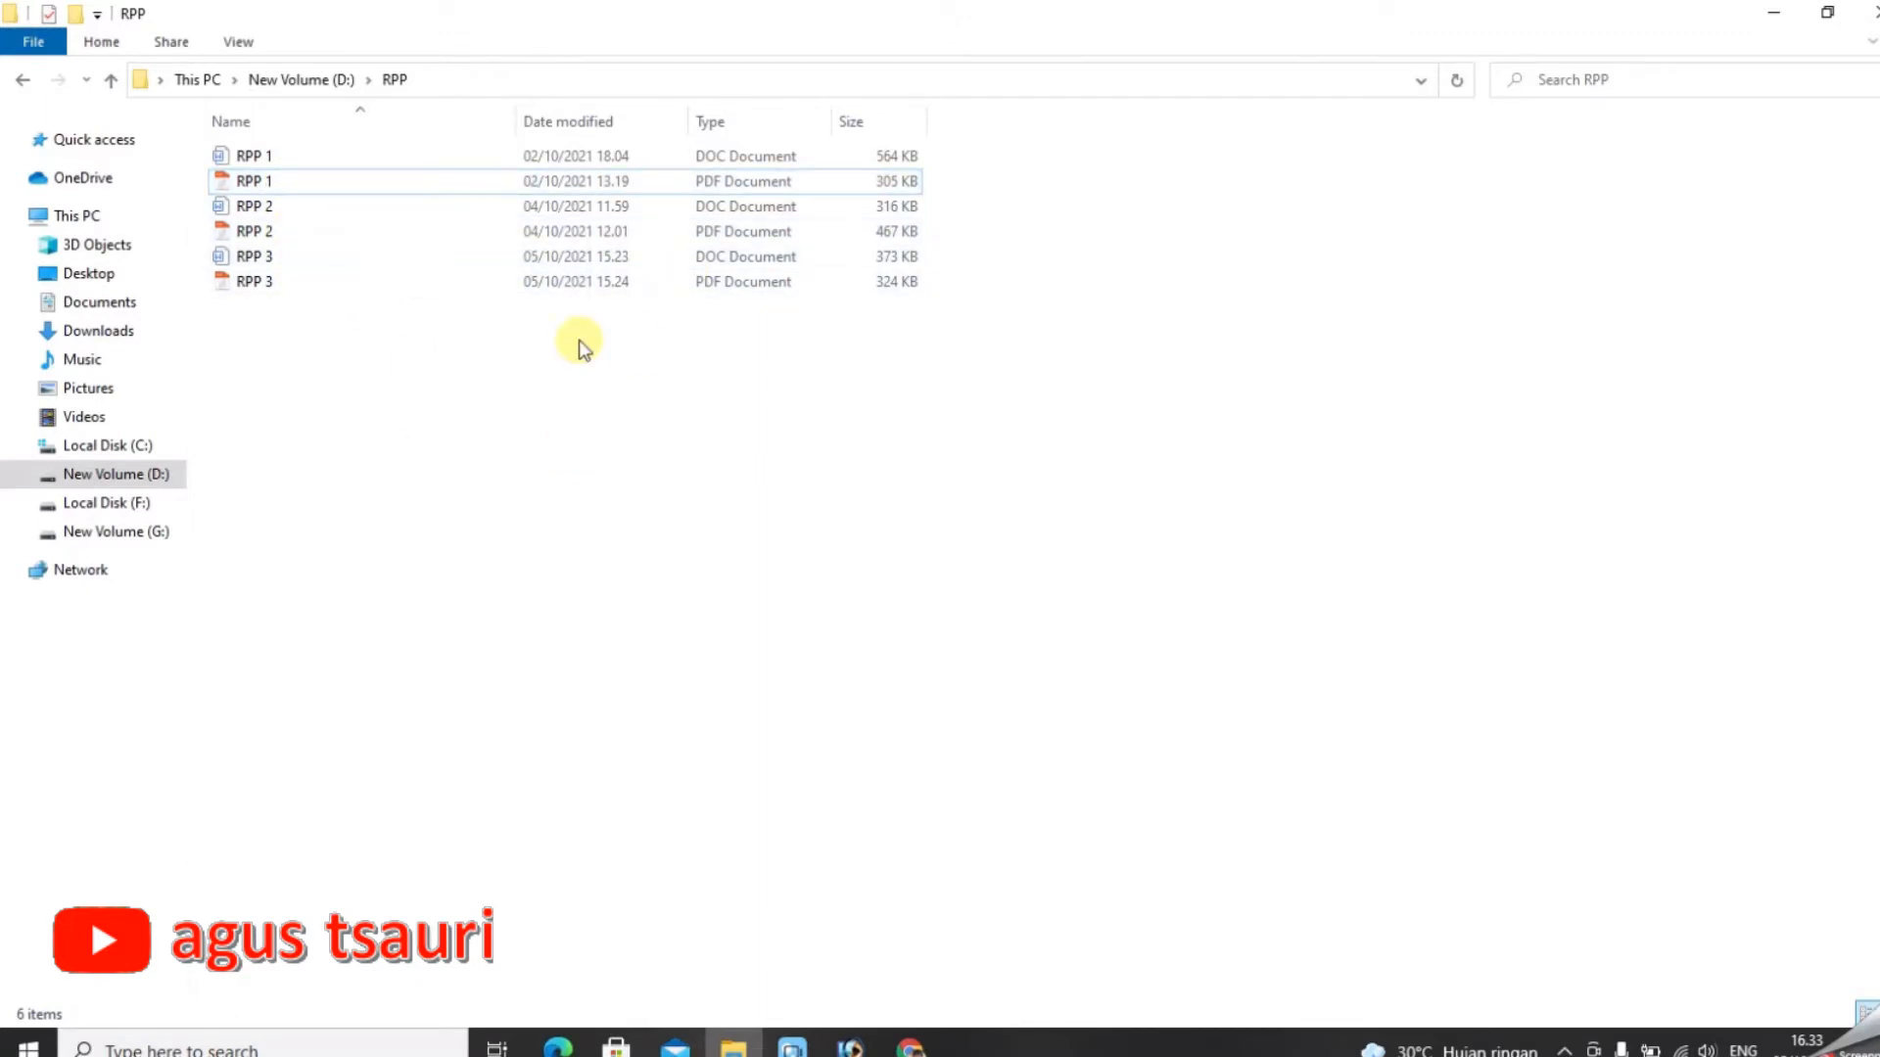
left_click(314, 184)
left_click(277, 231)
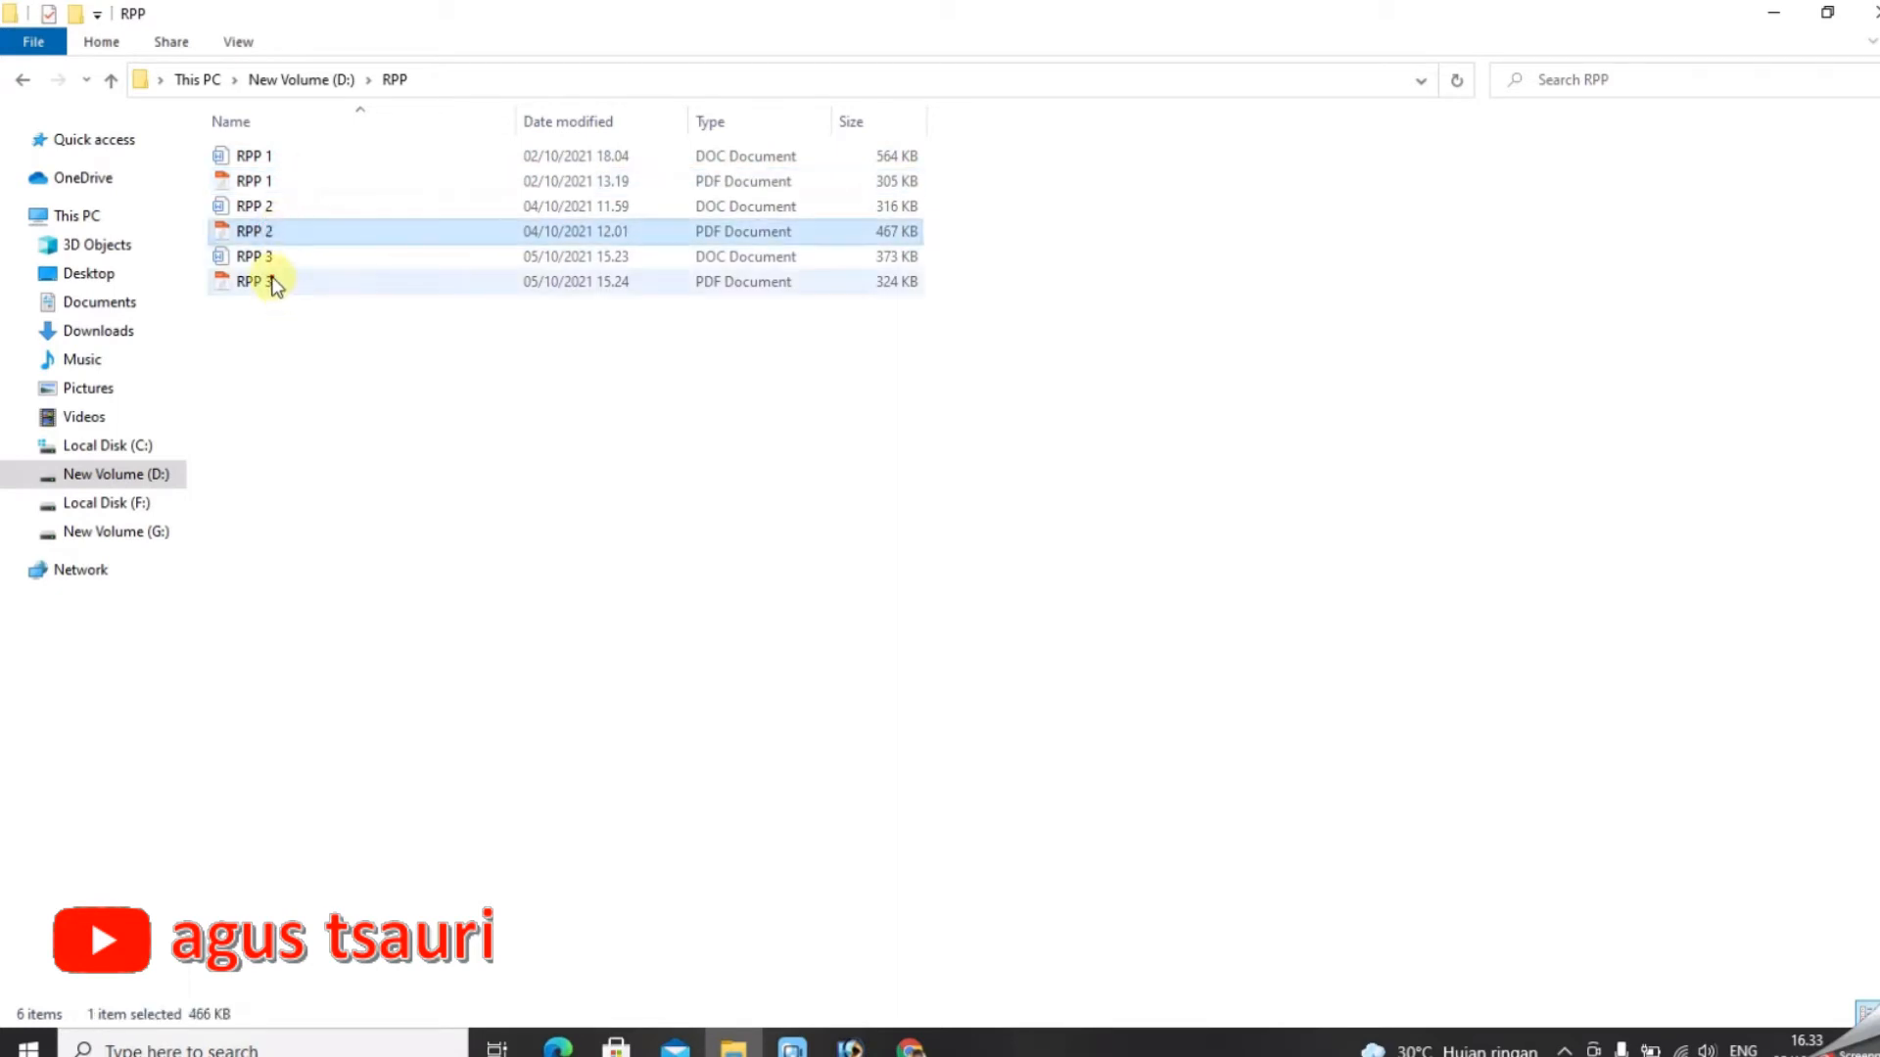
left_click(269, 281)
left_click(274, 183)
left_click(292, 237)
left_click(297, 286)
left_click(411, 486)
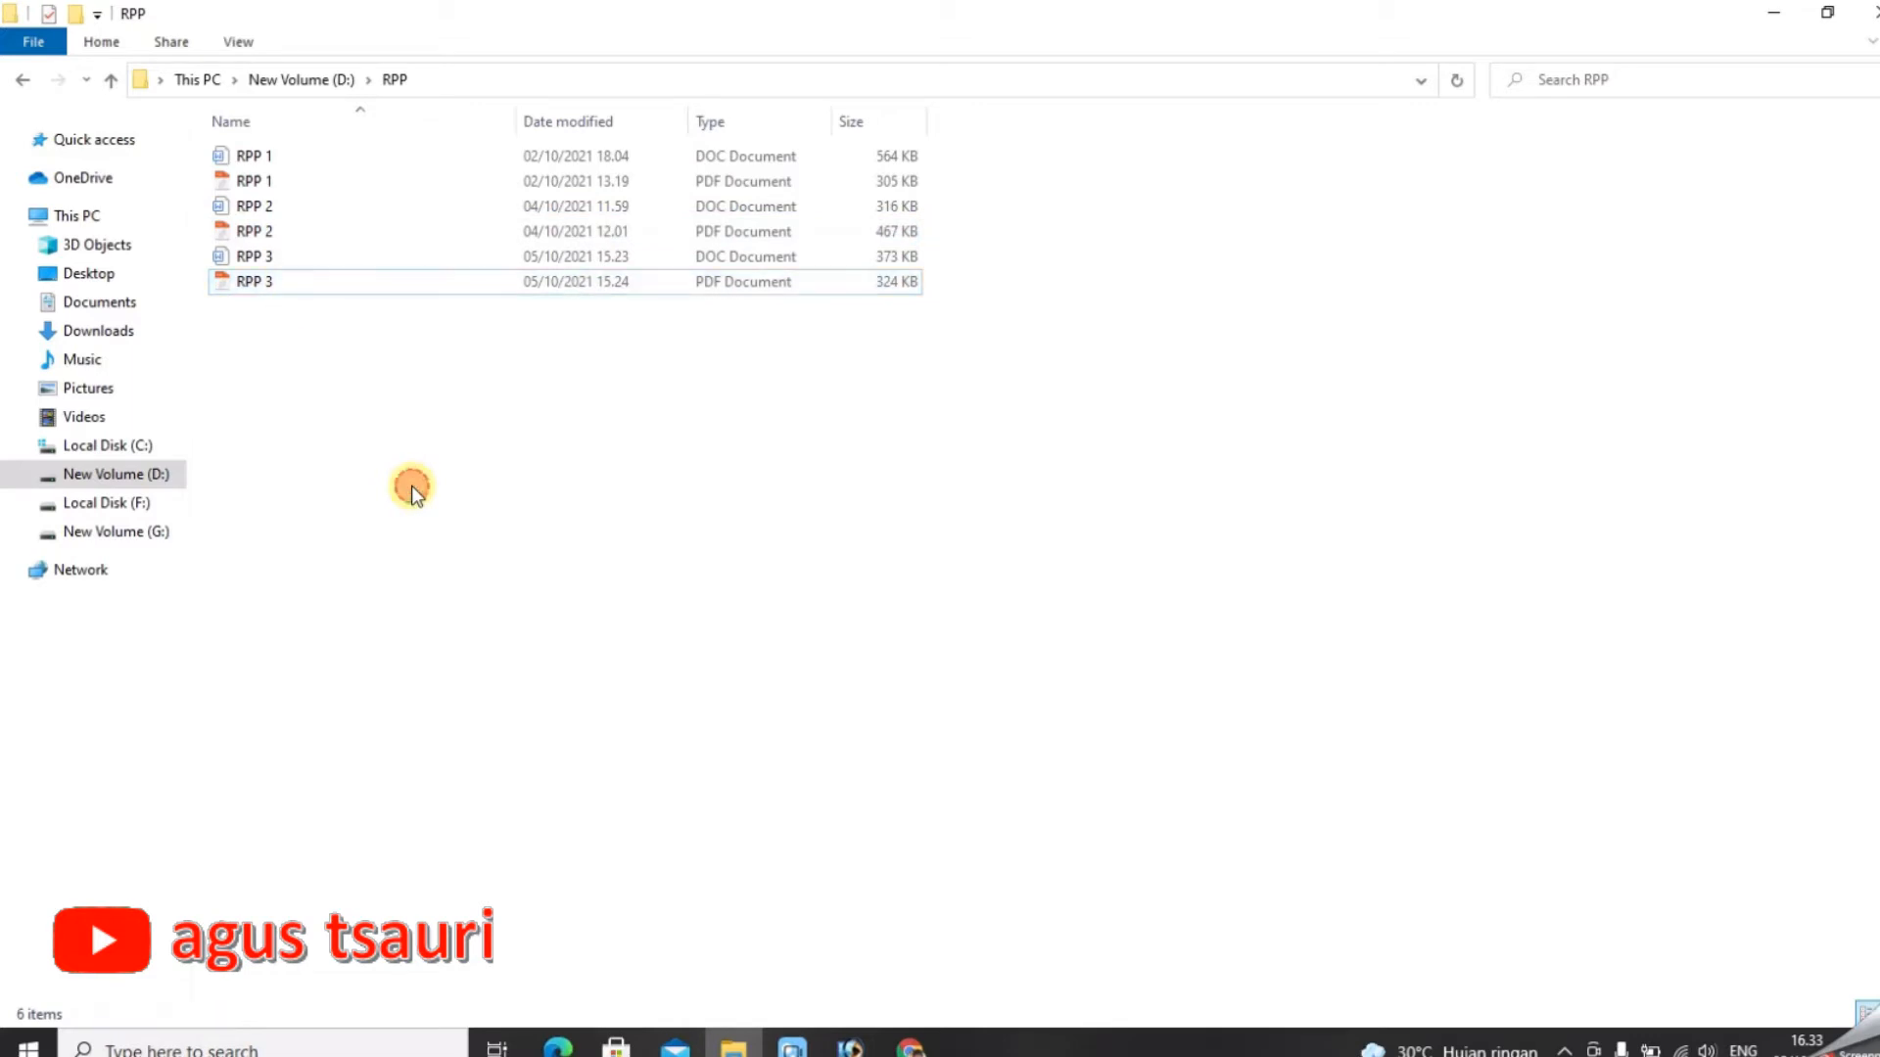
Open the RPP 1 PDF in Nitro Pro and start the Combine Files command.
left_click(271, 186)
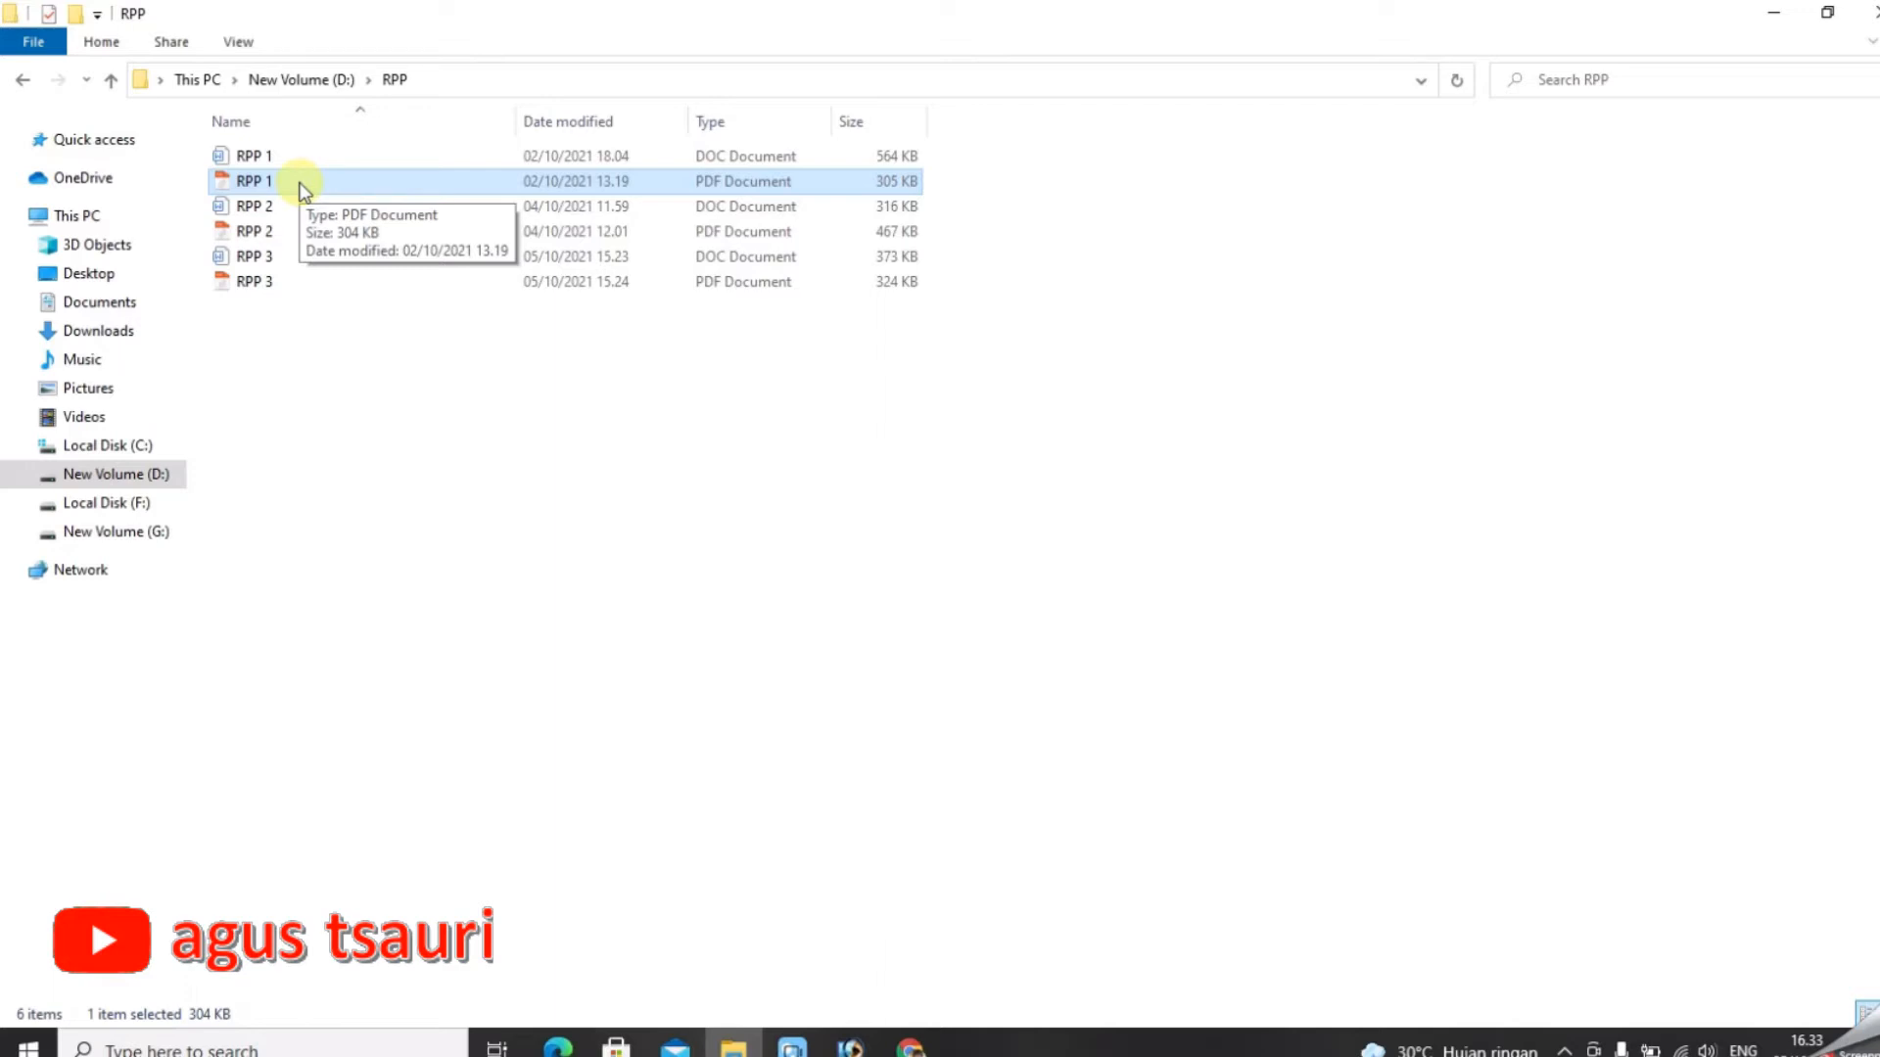
double_click(299, 184)
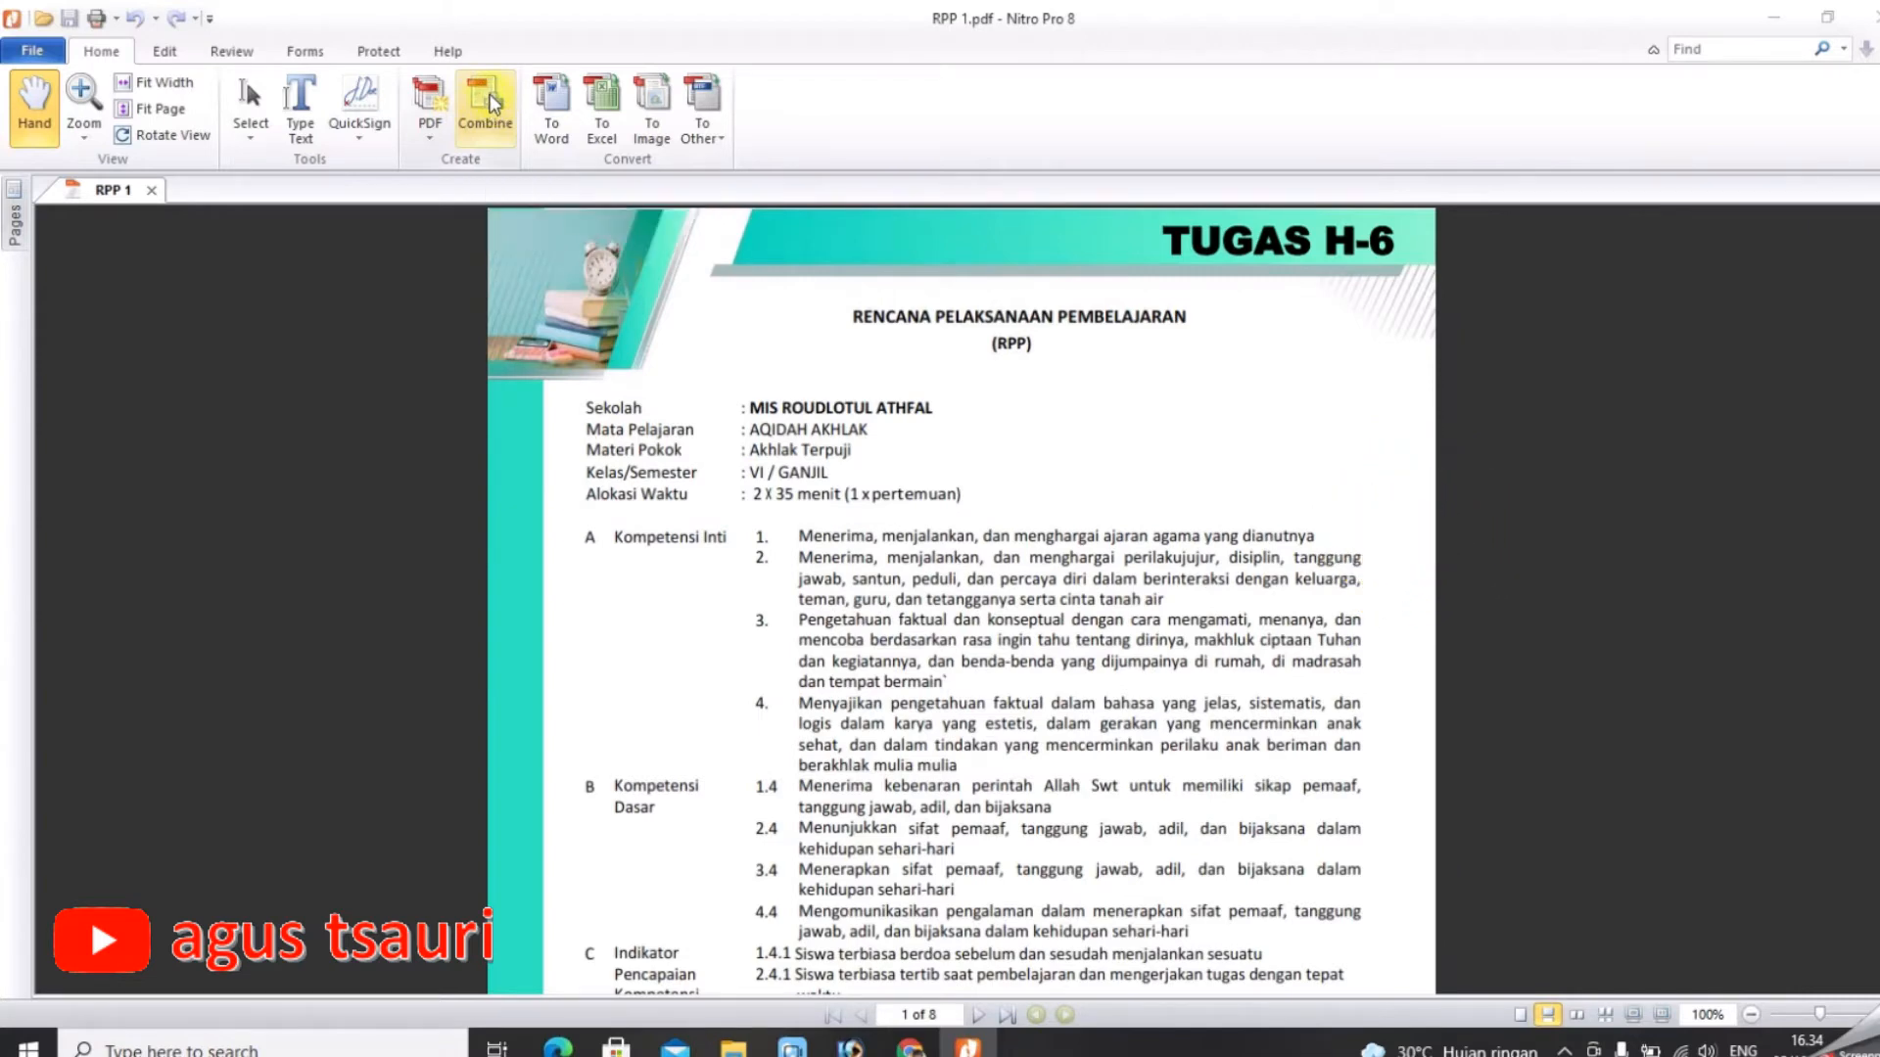
left_click(492, 96)
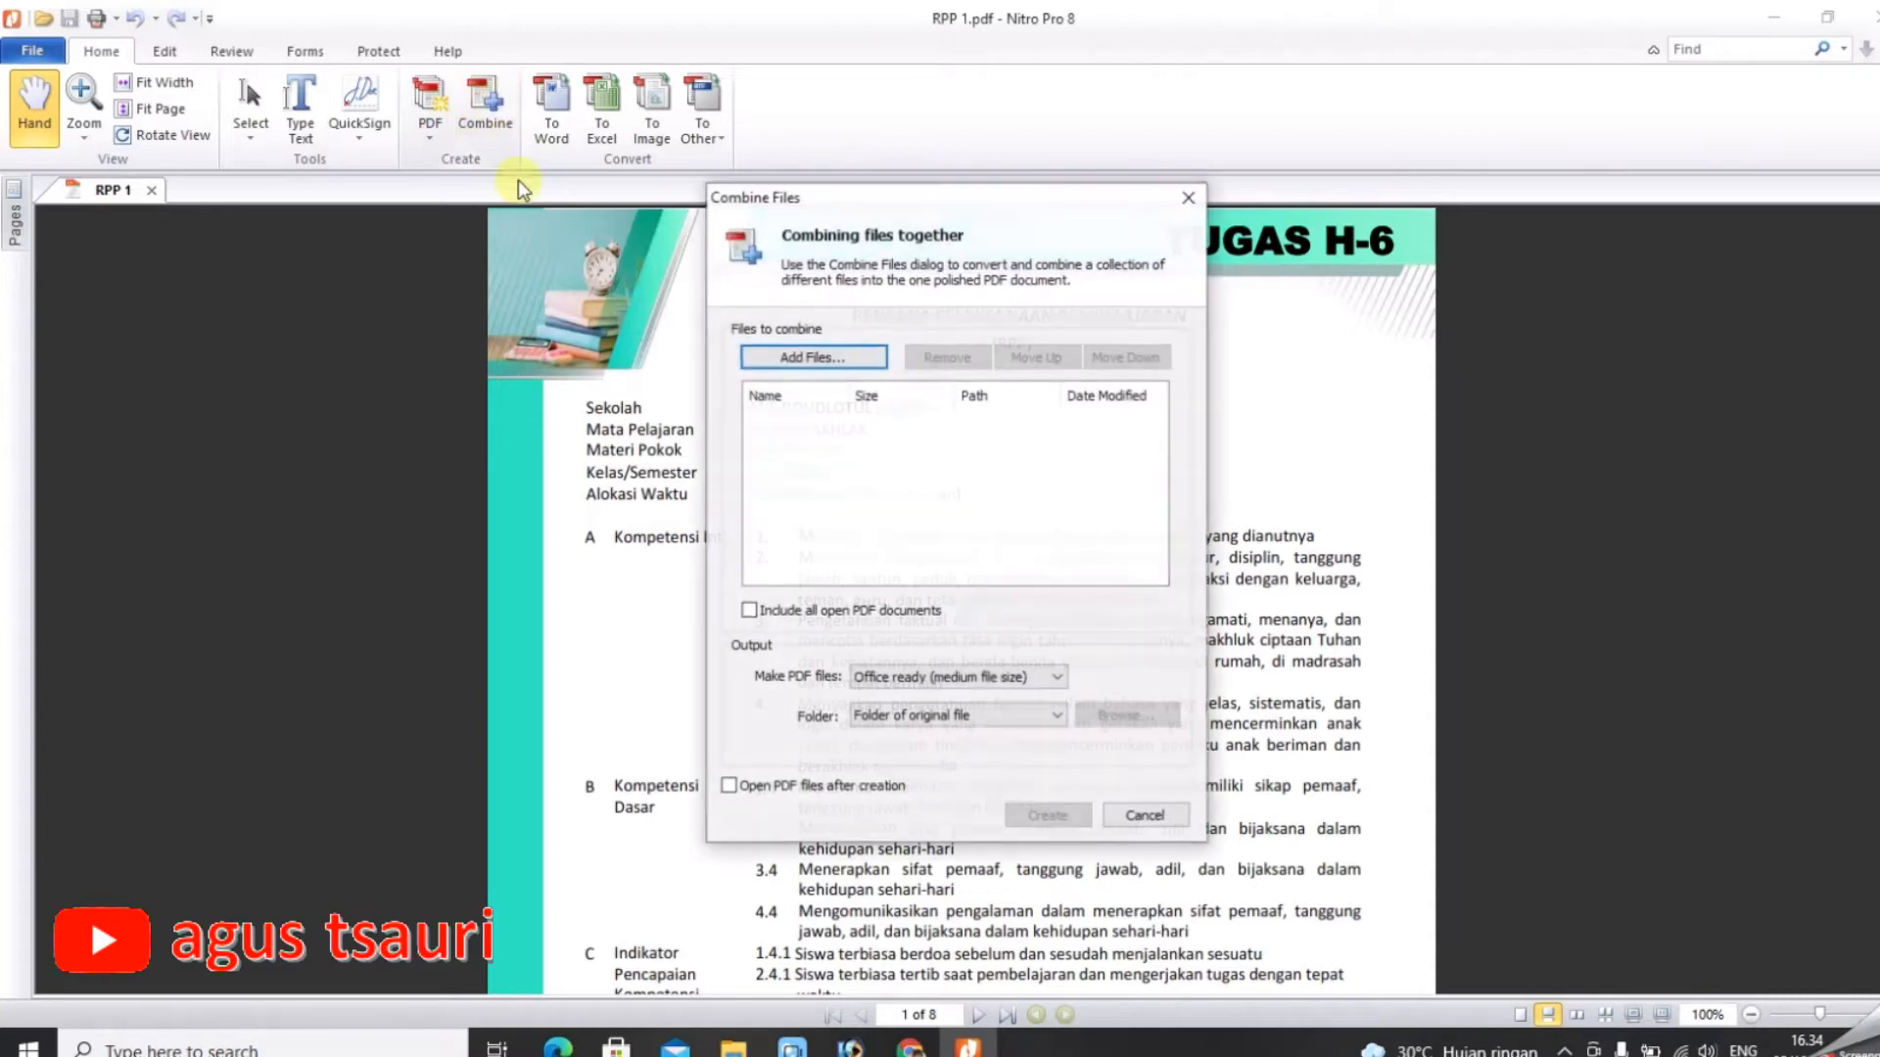
Start adding files to the combination and browse to the RPP folder on New Volume (D:).
left_click(820, 358)
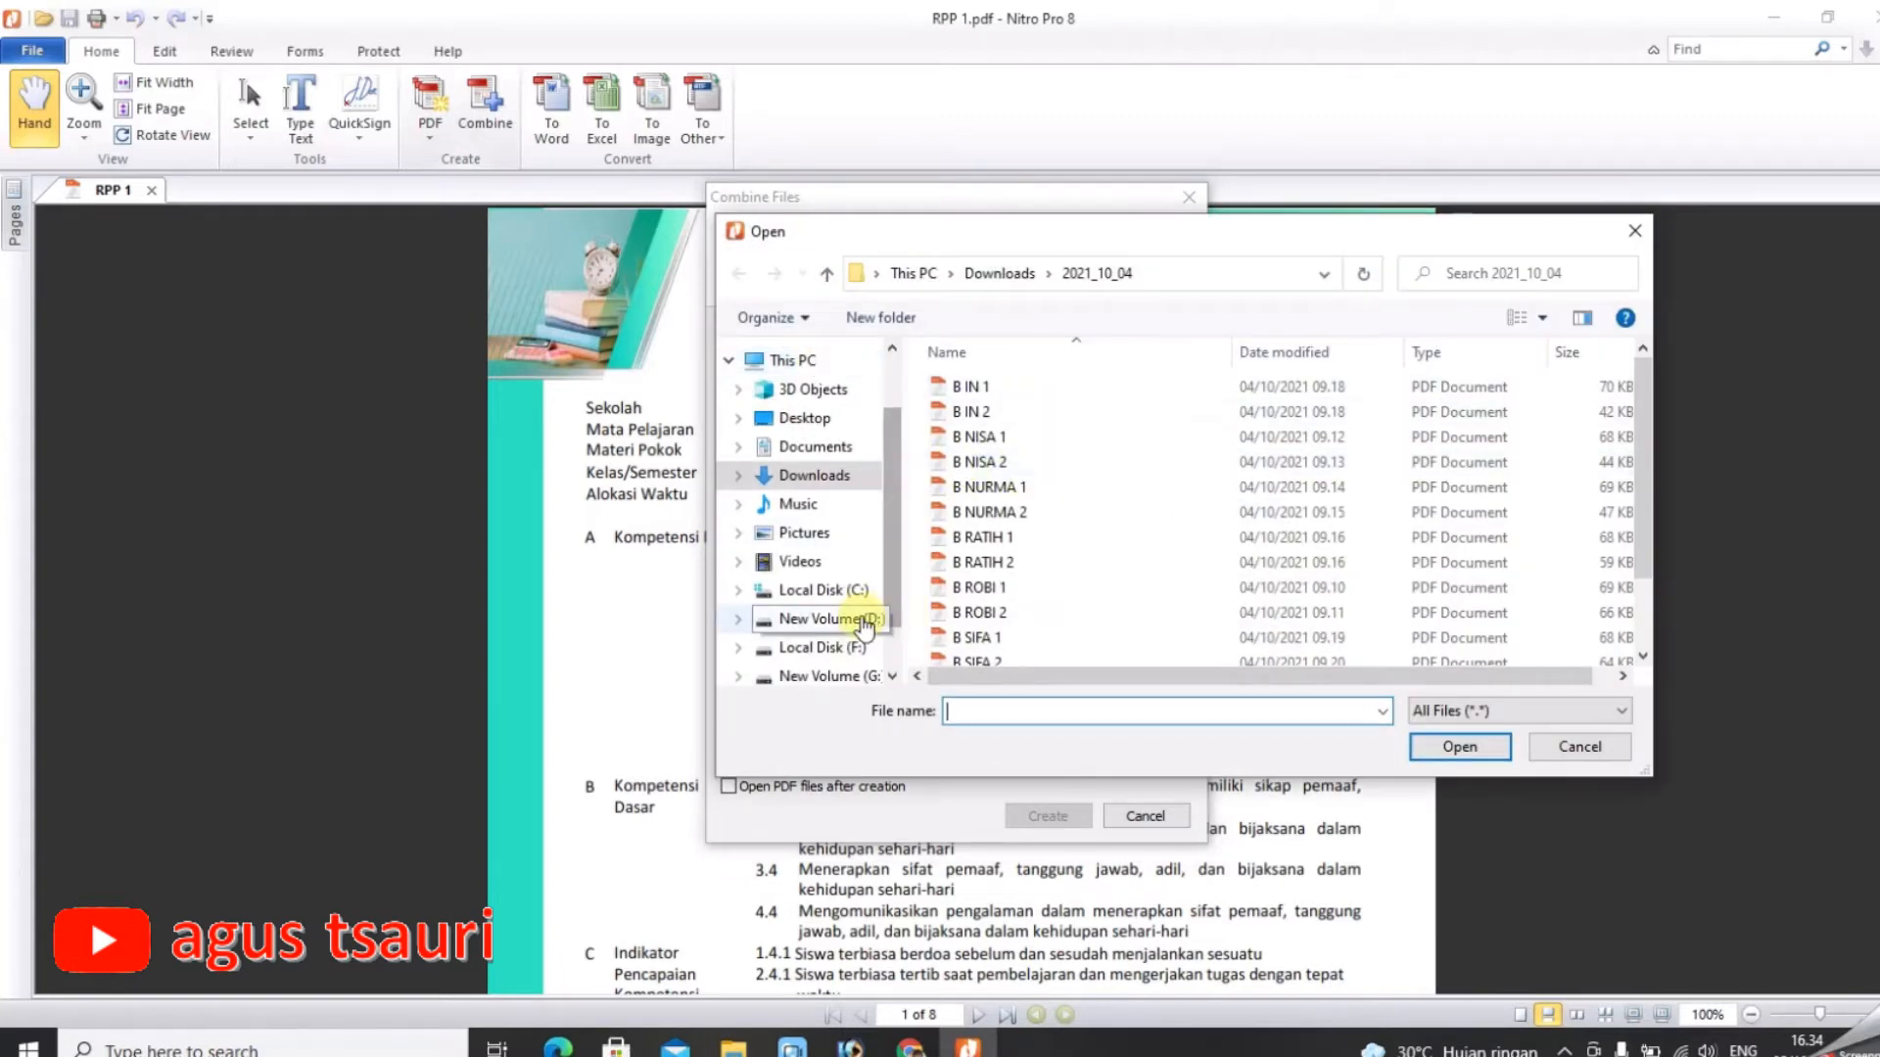
left_click(864, 621)
scroll(1009, 504, "down", 2)
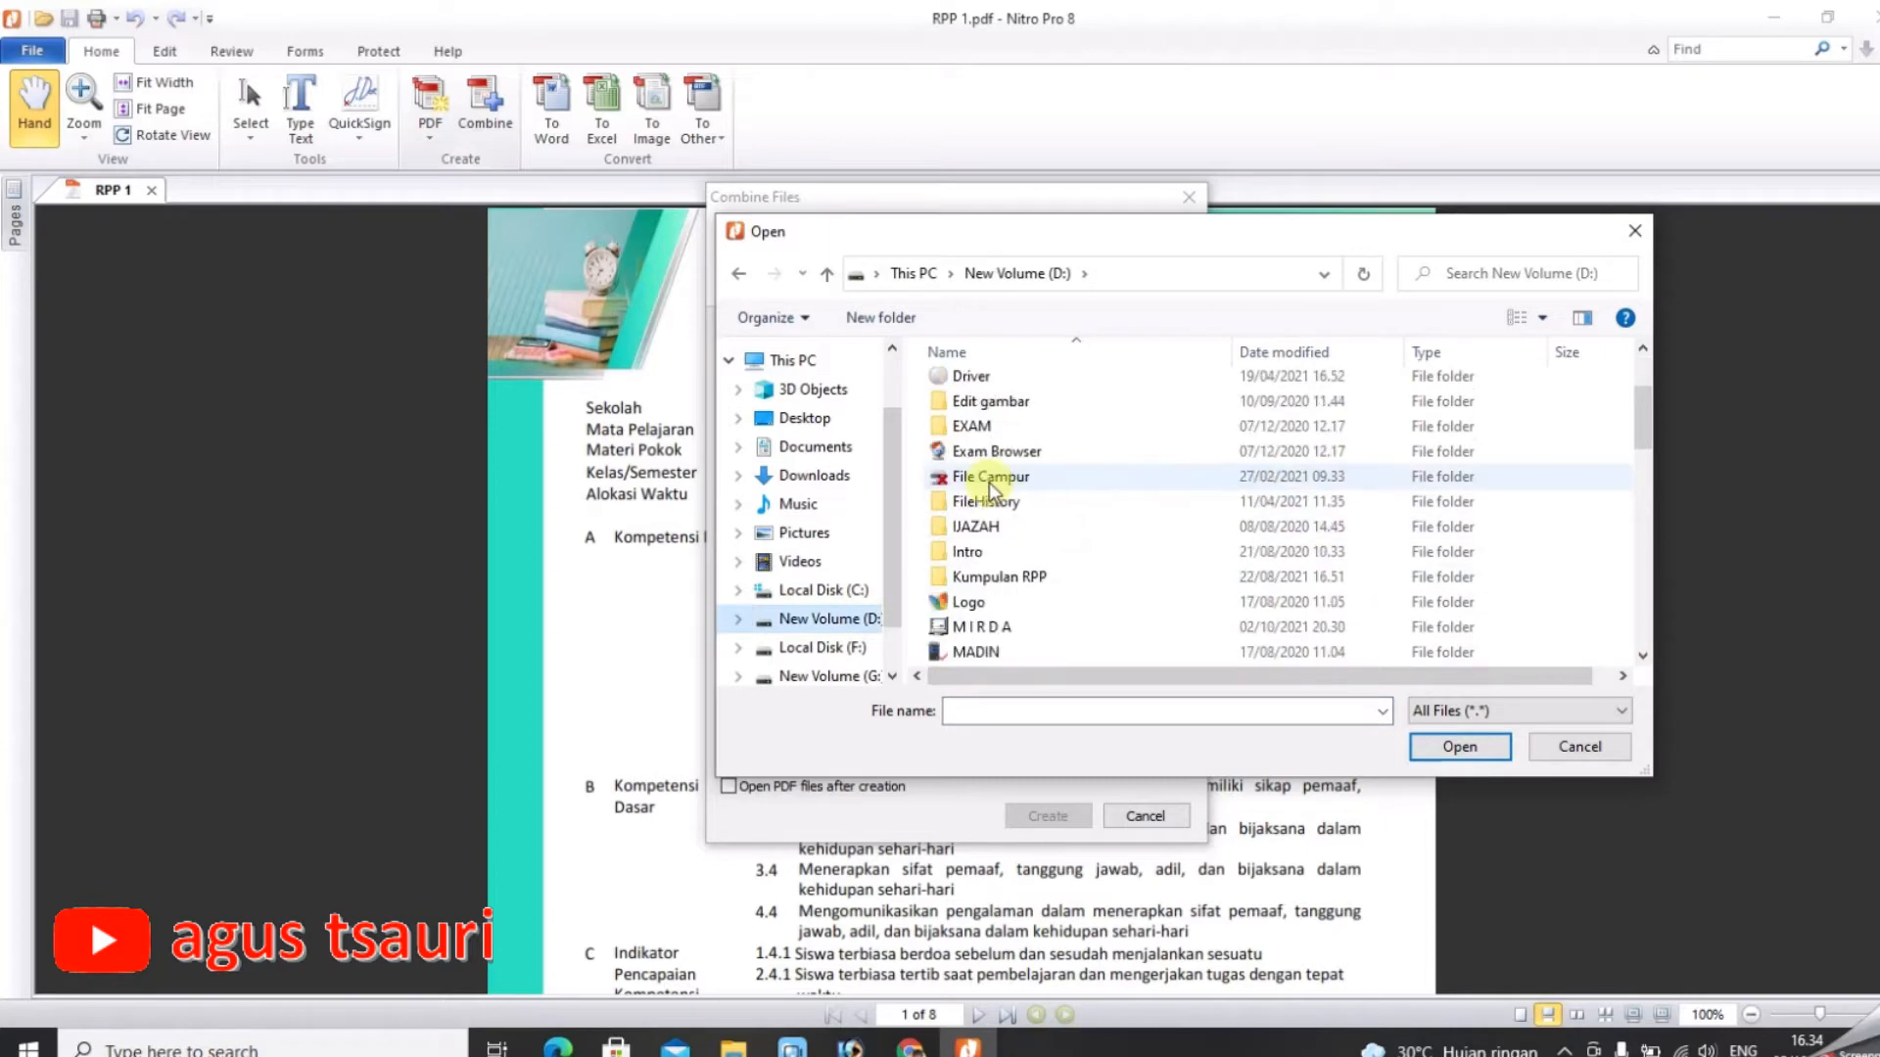
scroll(991, 489, "down", 2)
scroll(995, 617, "down", 1)
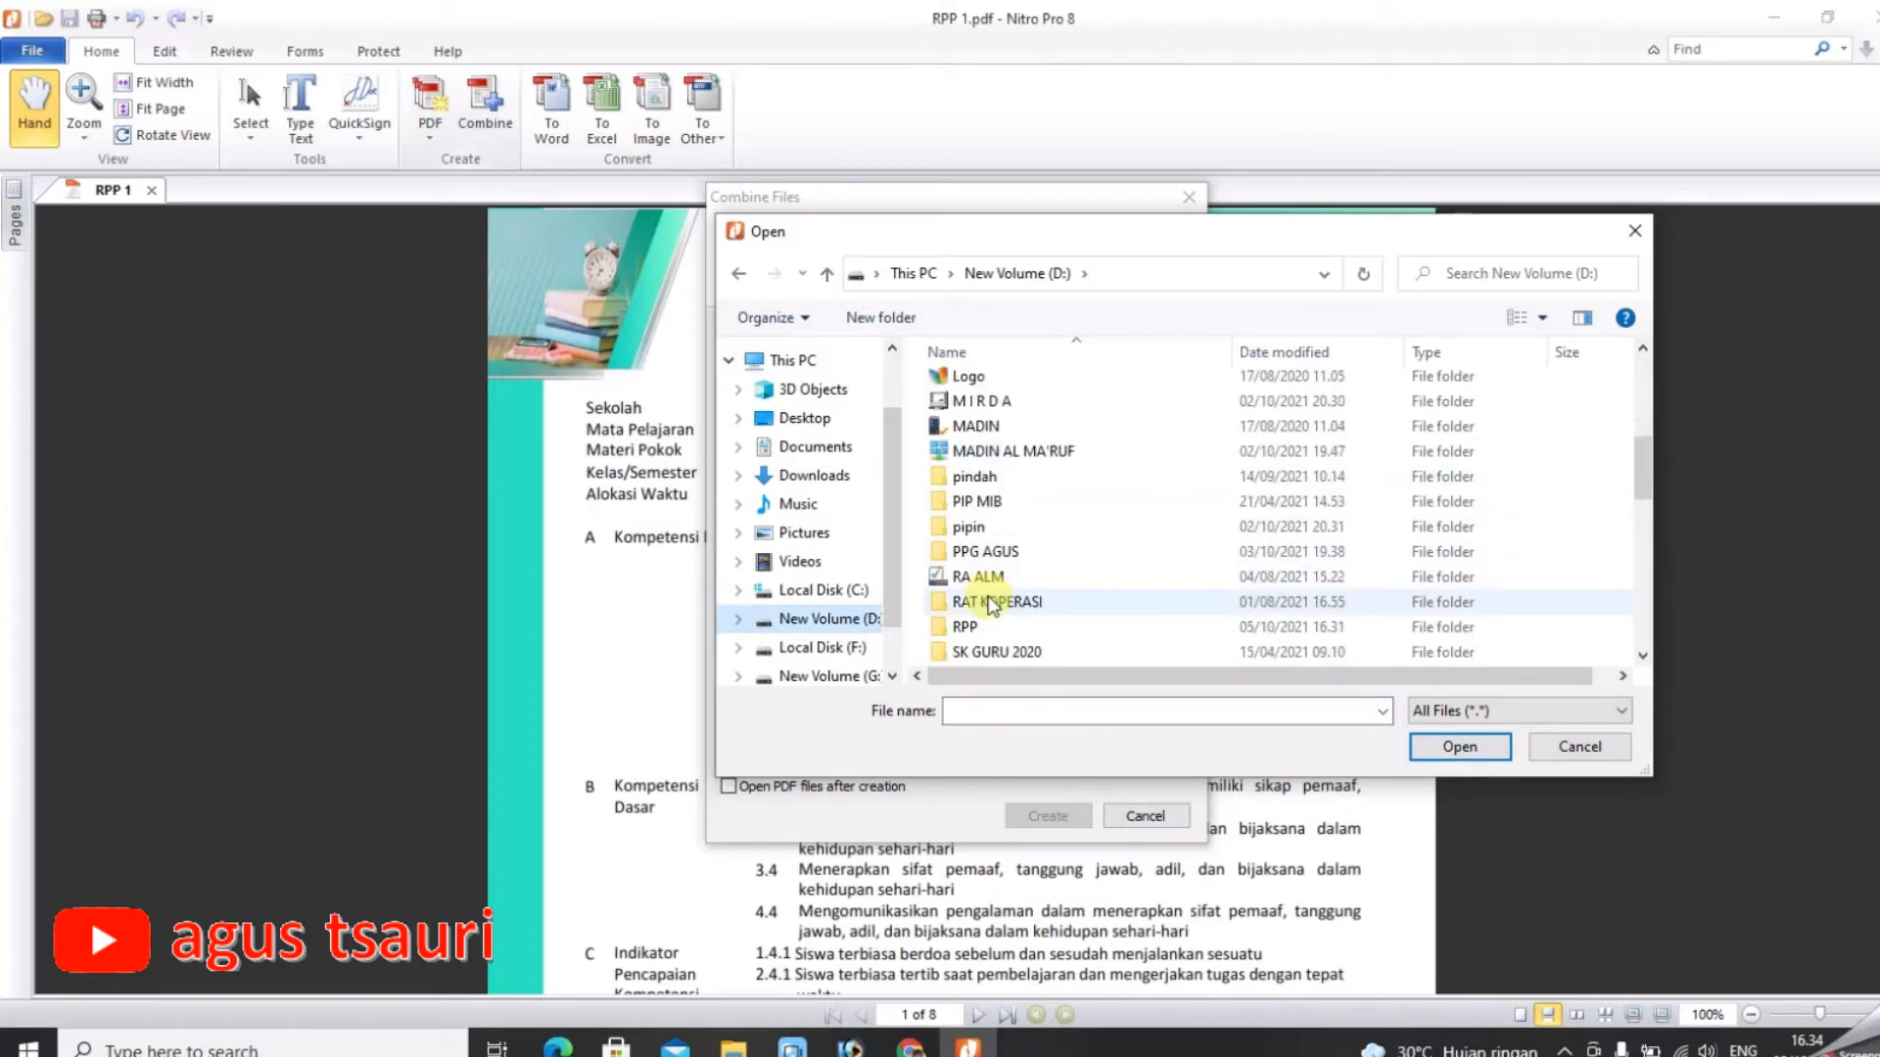
left_click(989, 624)
double_click(989, 624)
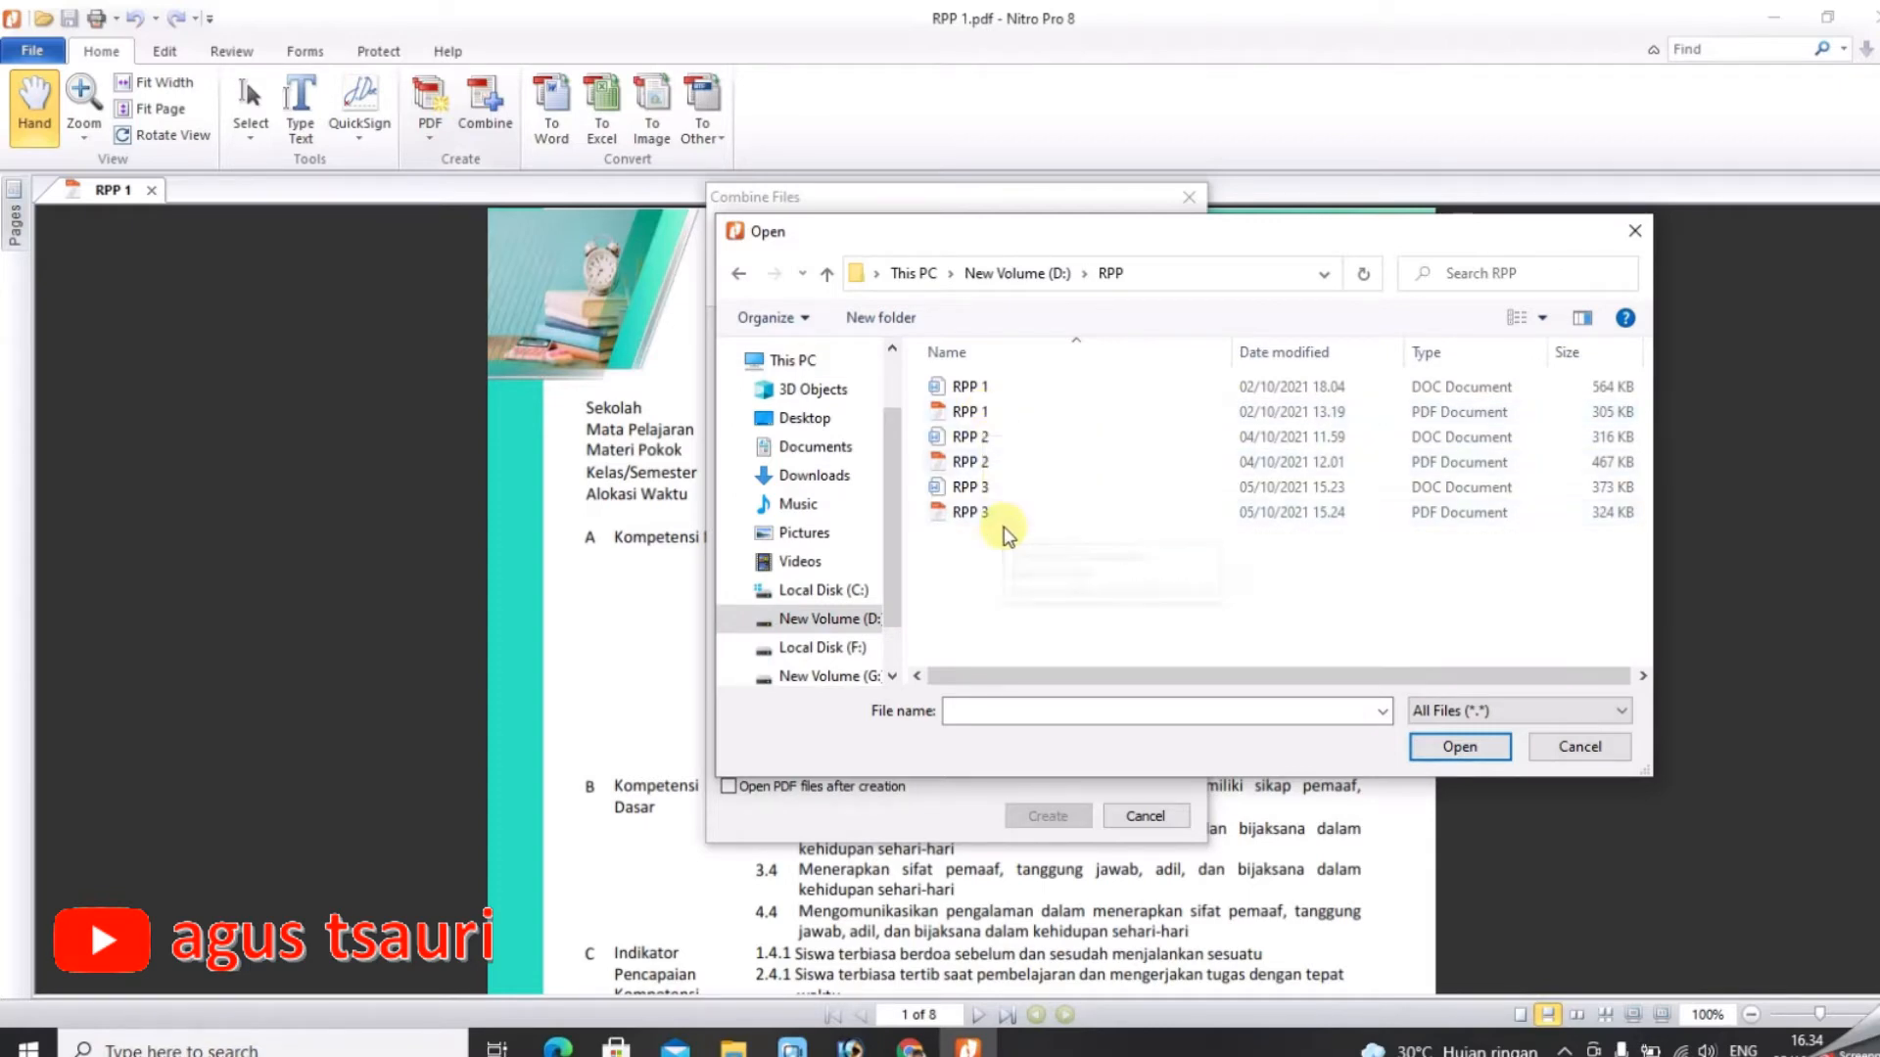
left_click(1009, 411)
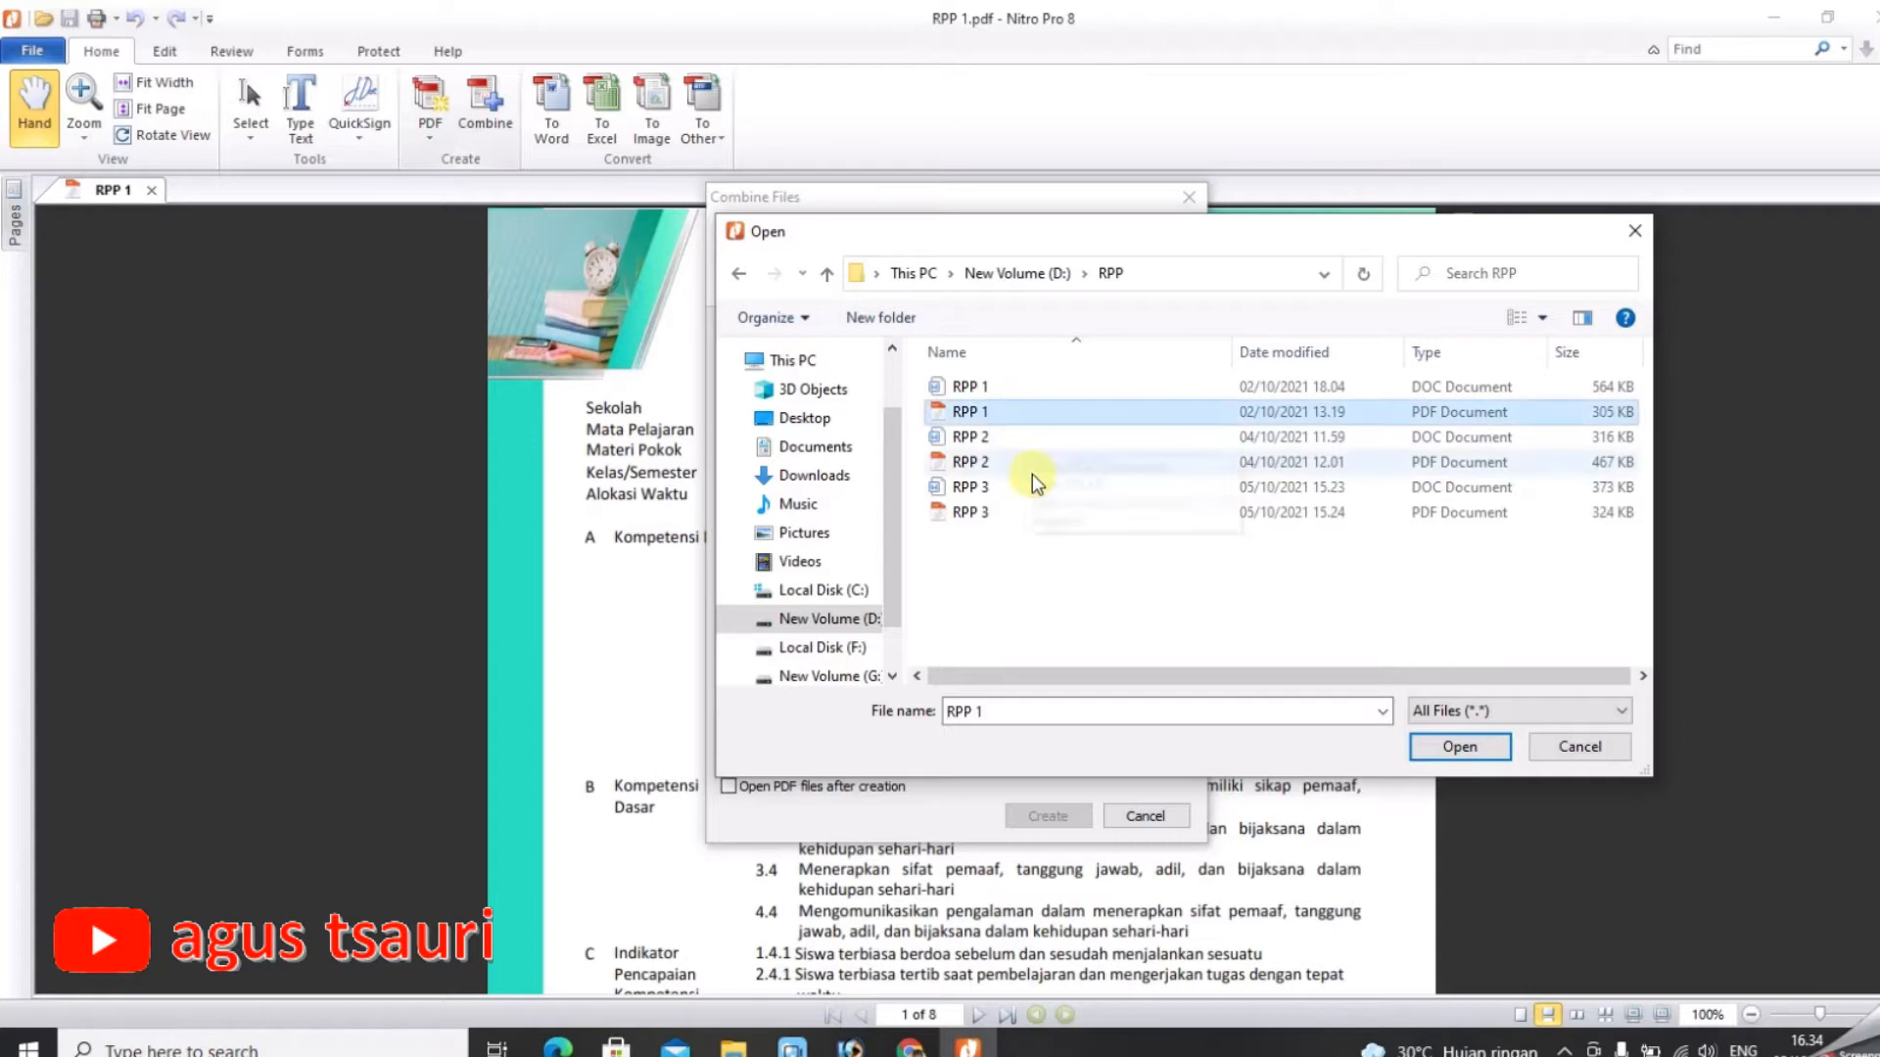
left_click(1016, 466, "ctrl")
left_click(1016, 513, "ctrl")
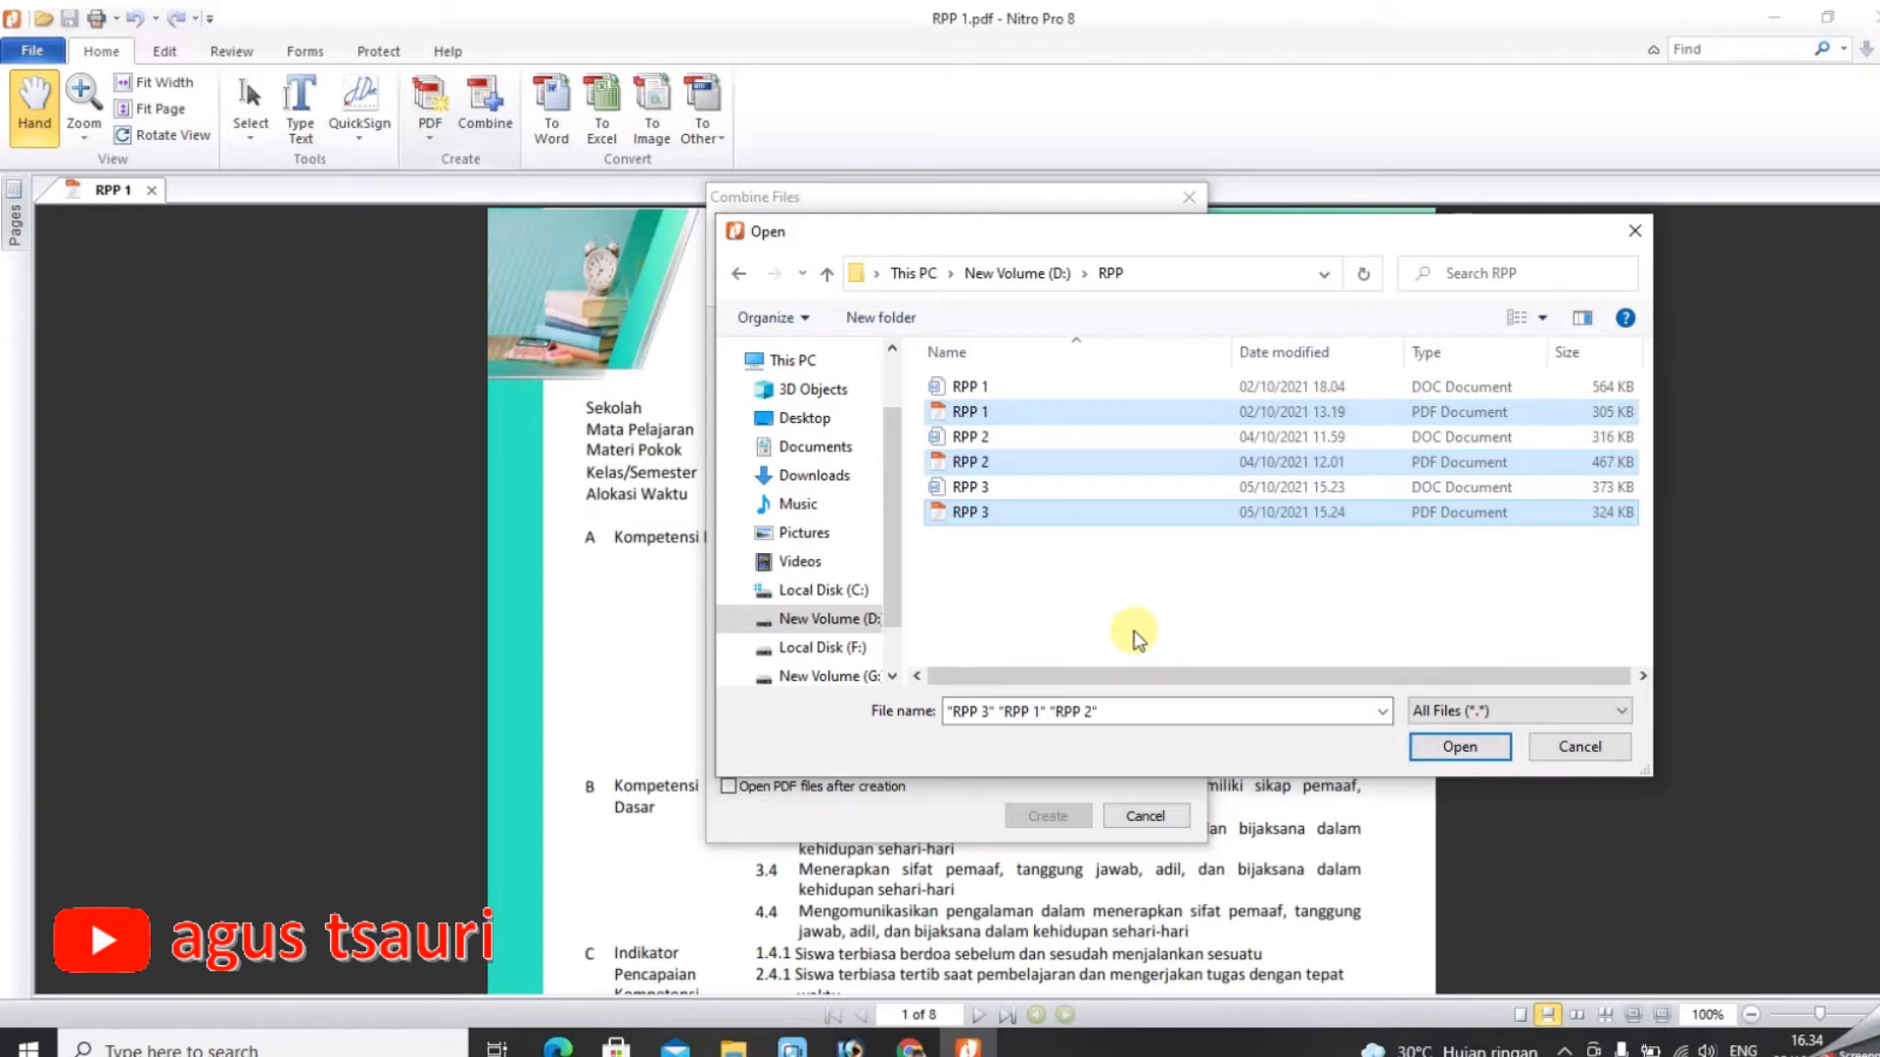
left_click(1093, 537)
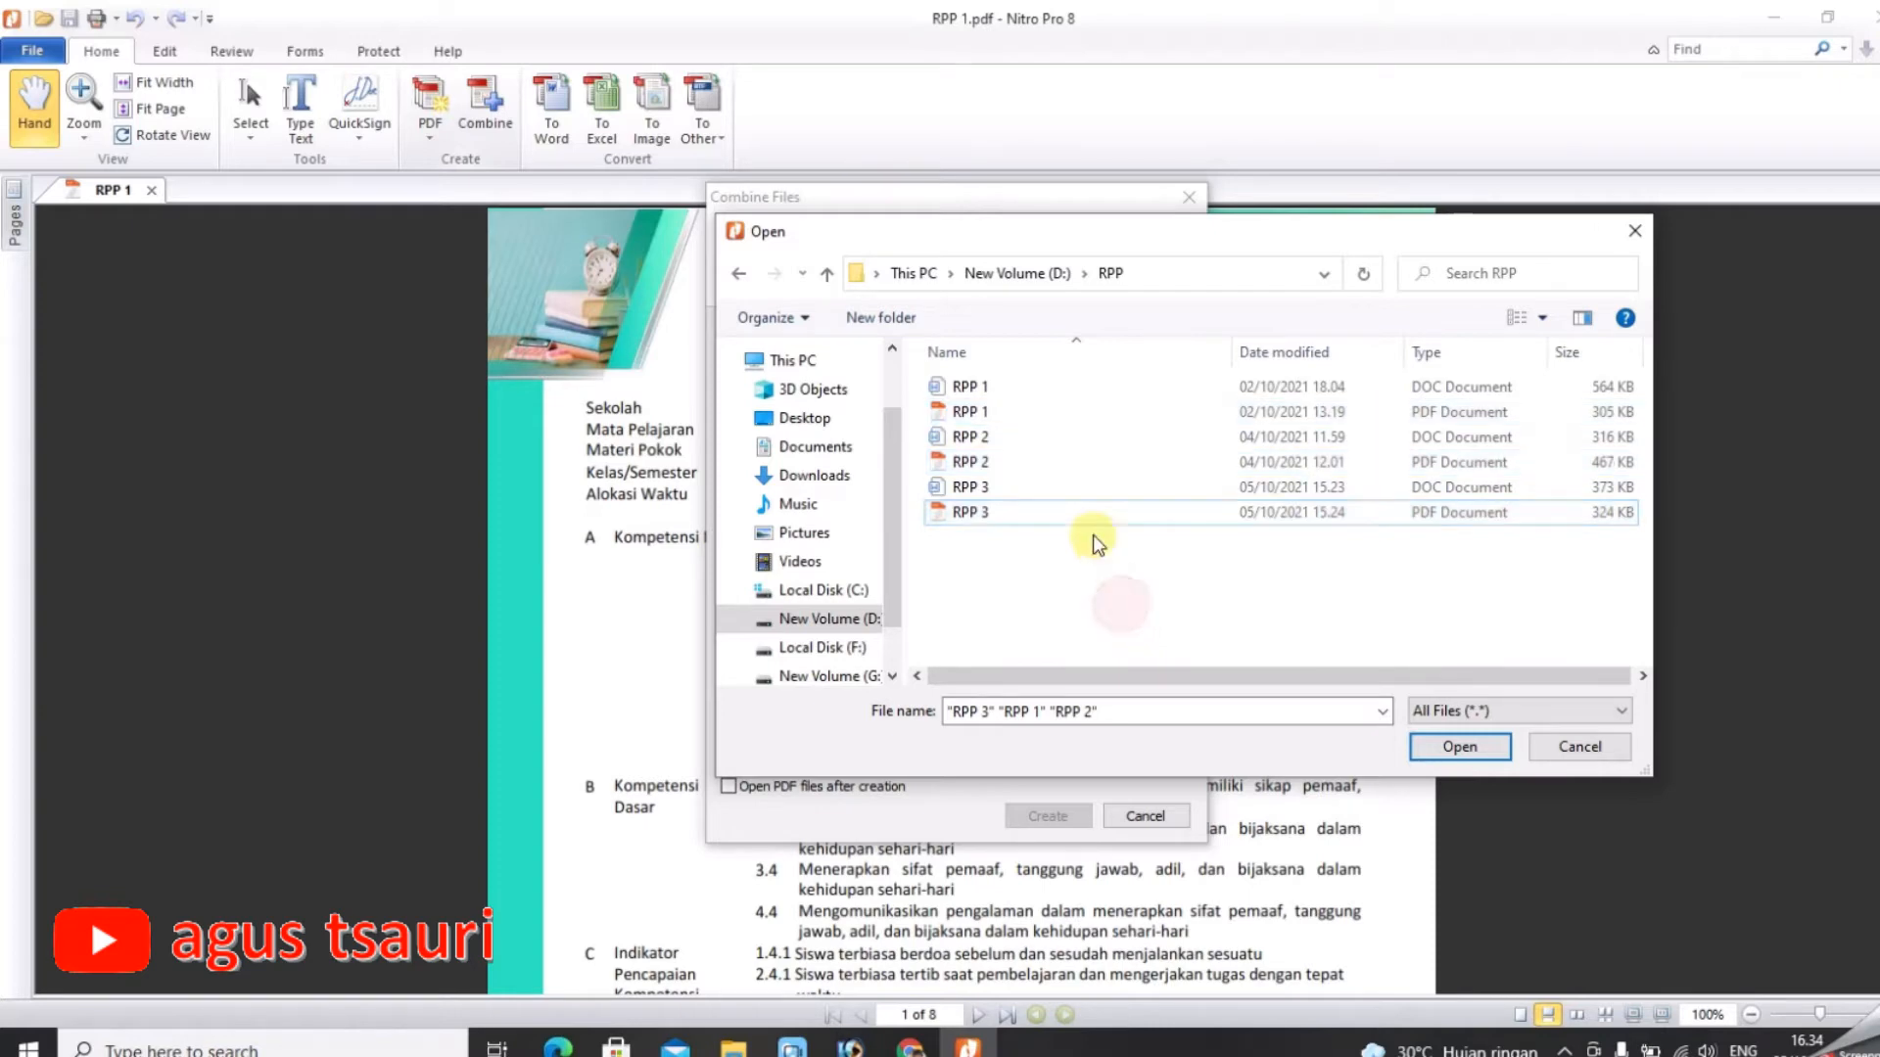
left_click(1032, 414)
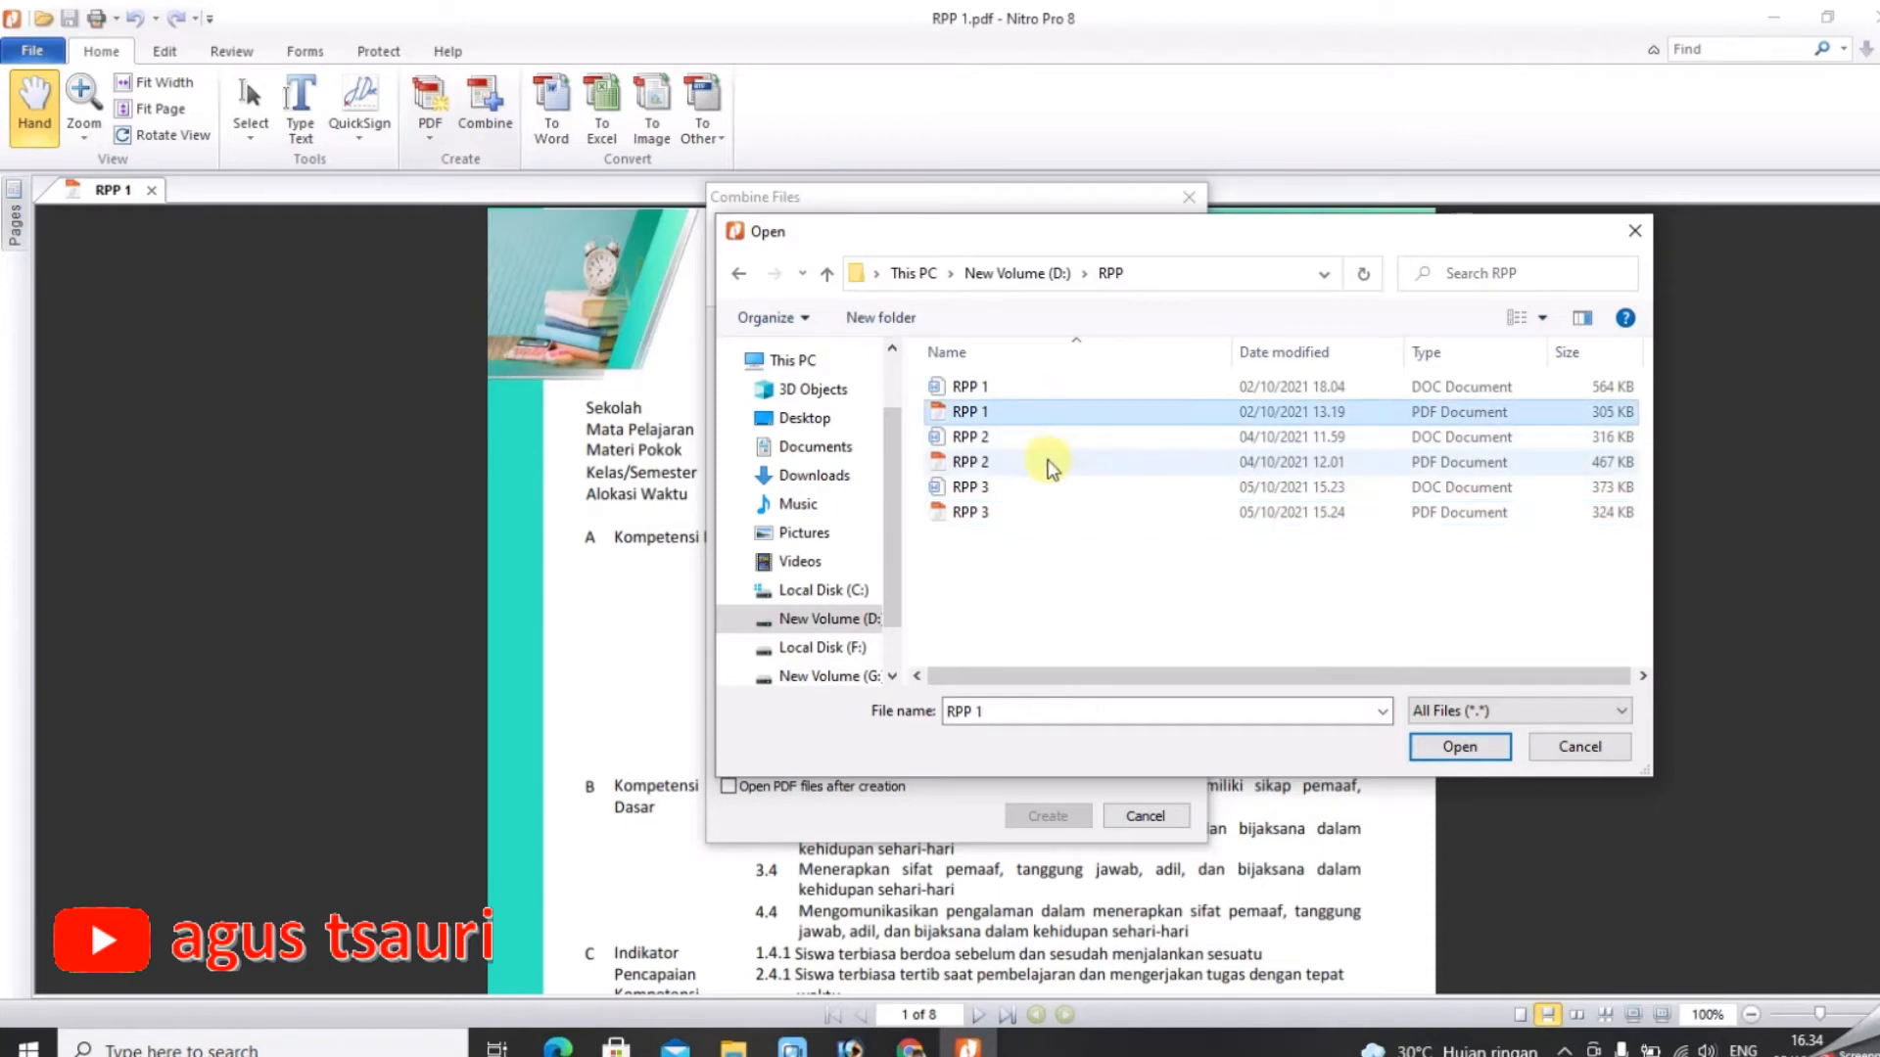
left_click(1011, 461, "ctrl")
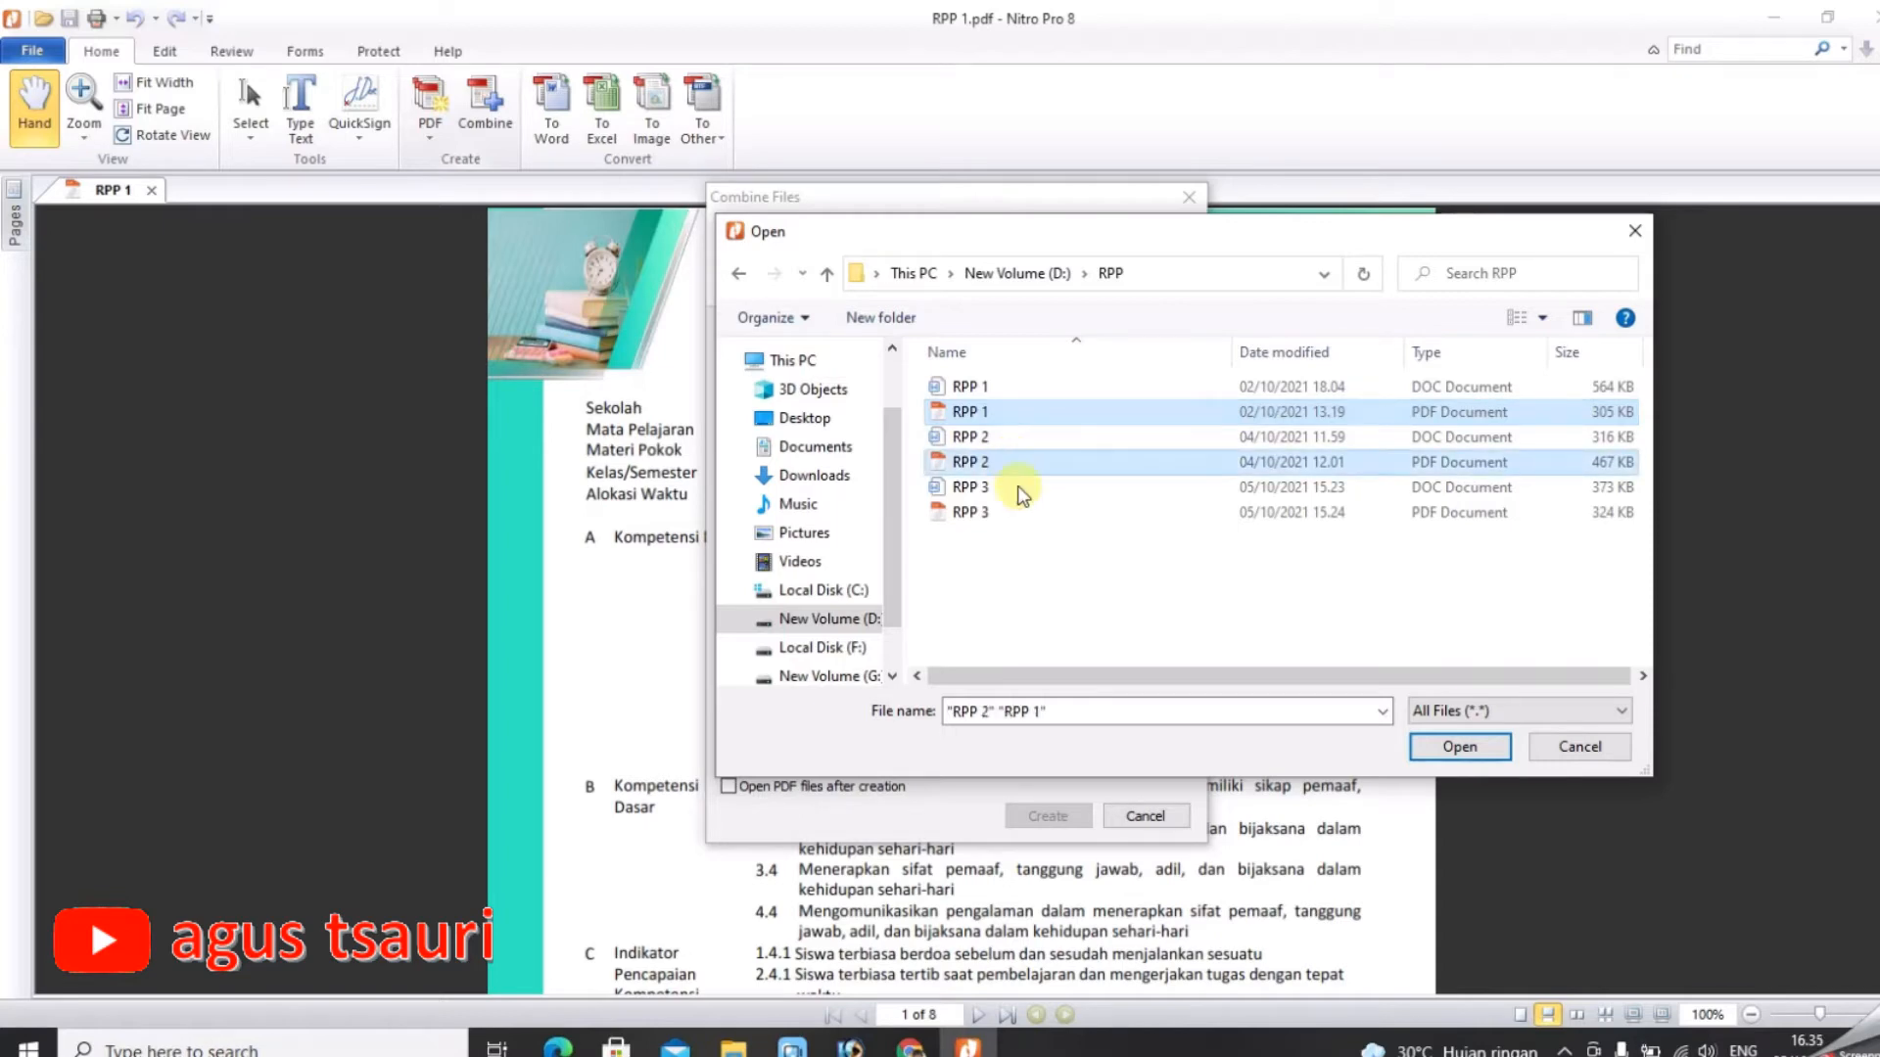
left_click(1003, 515, "ctrl")
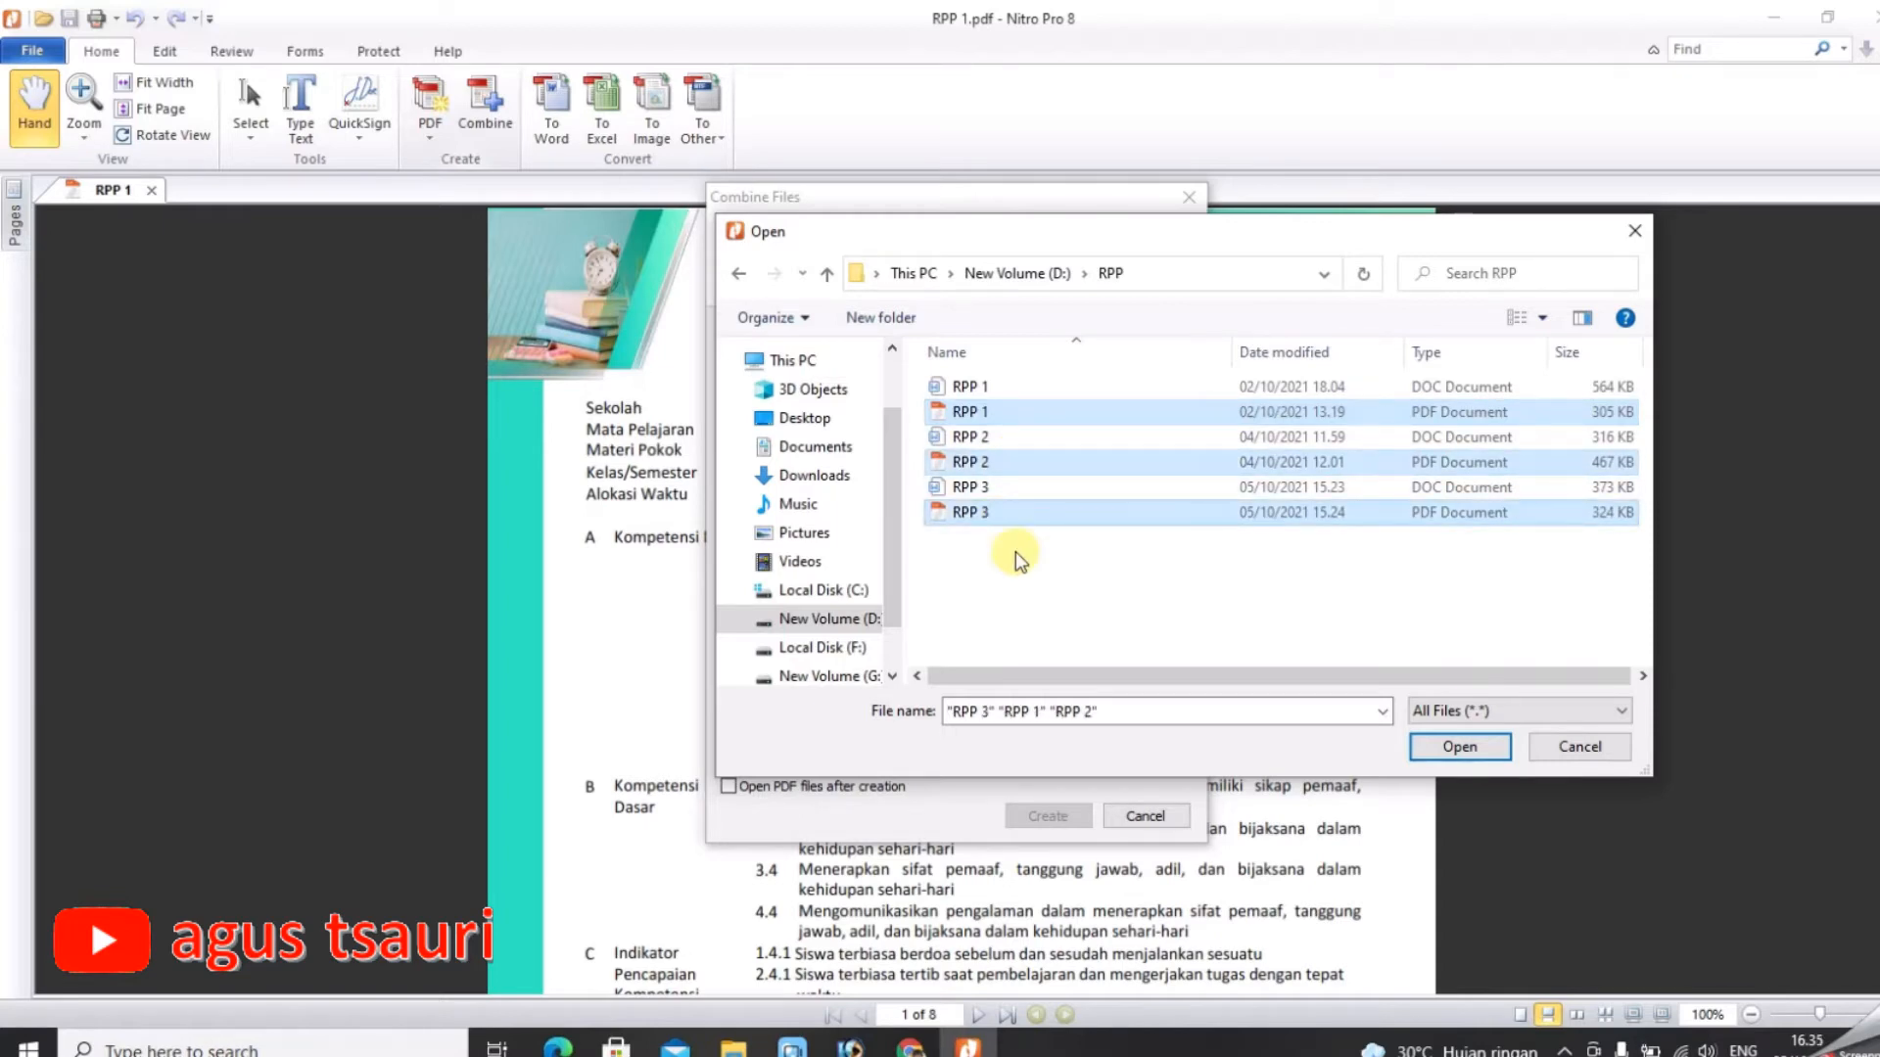
left_click(1015, 554)
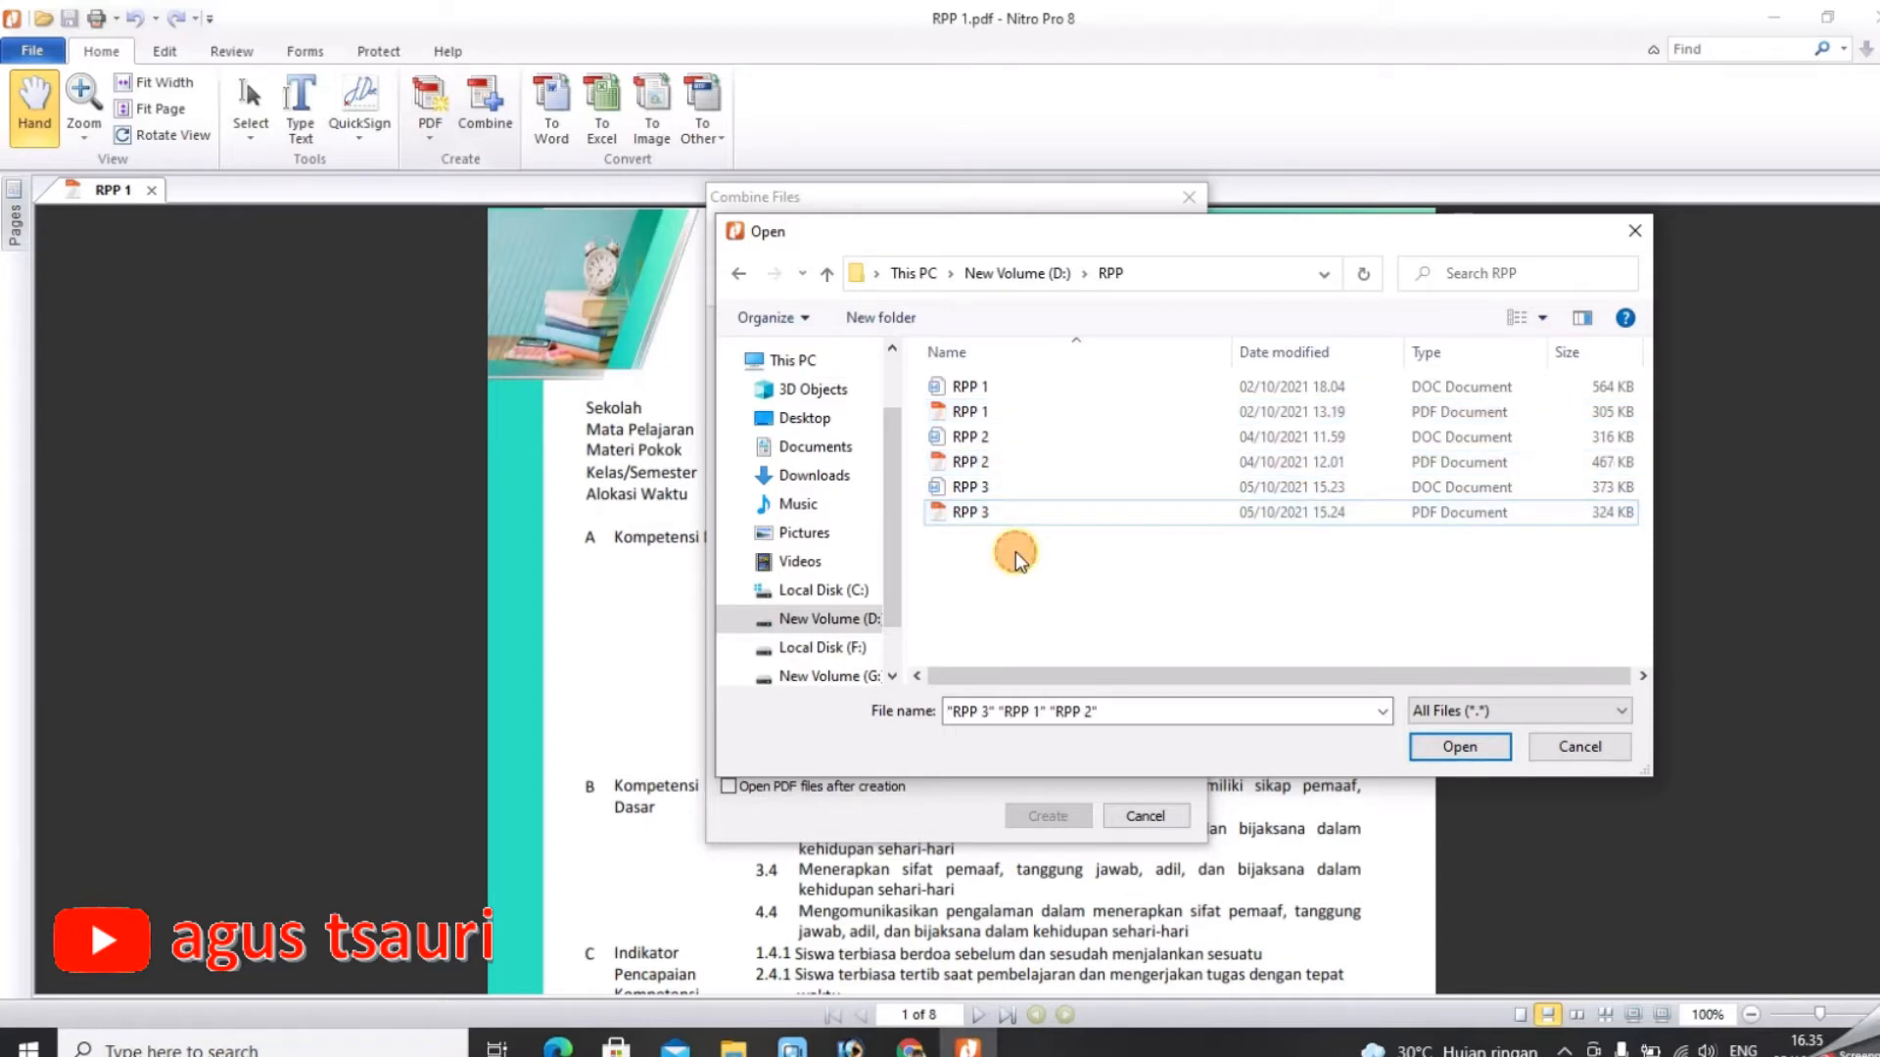
left_click(1001, 421)
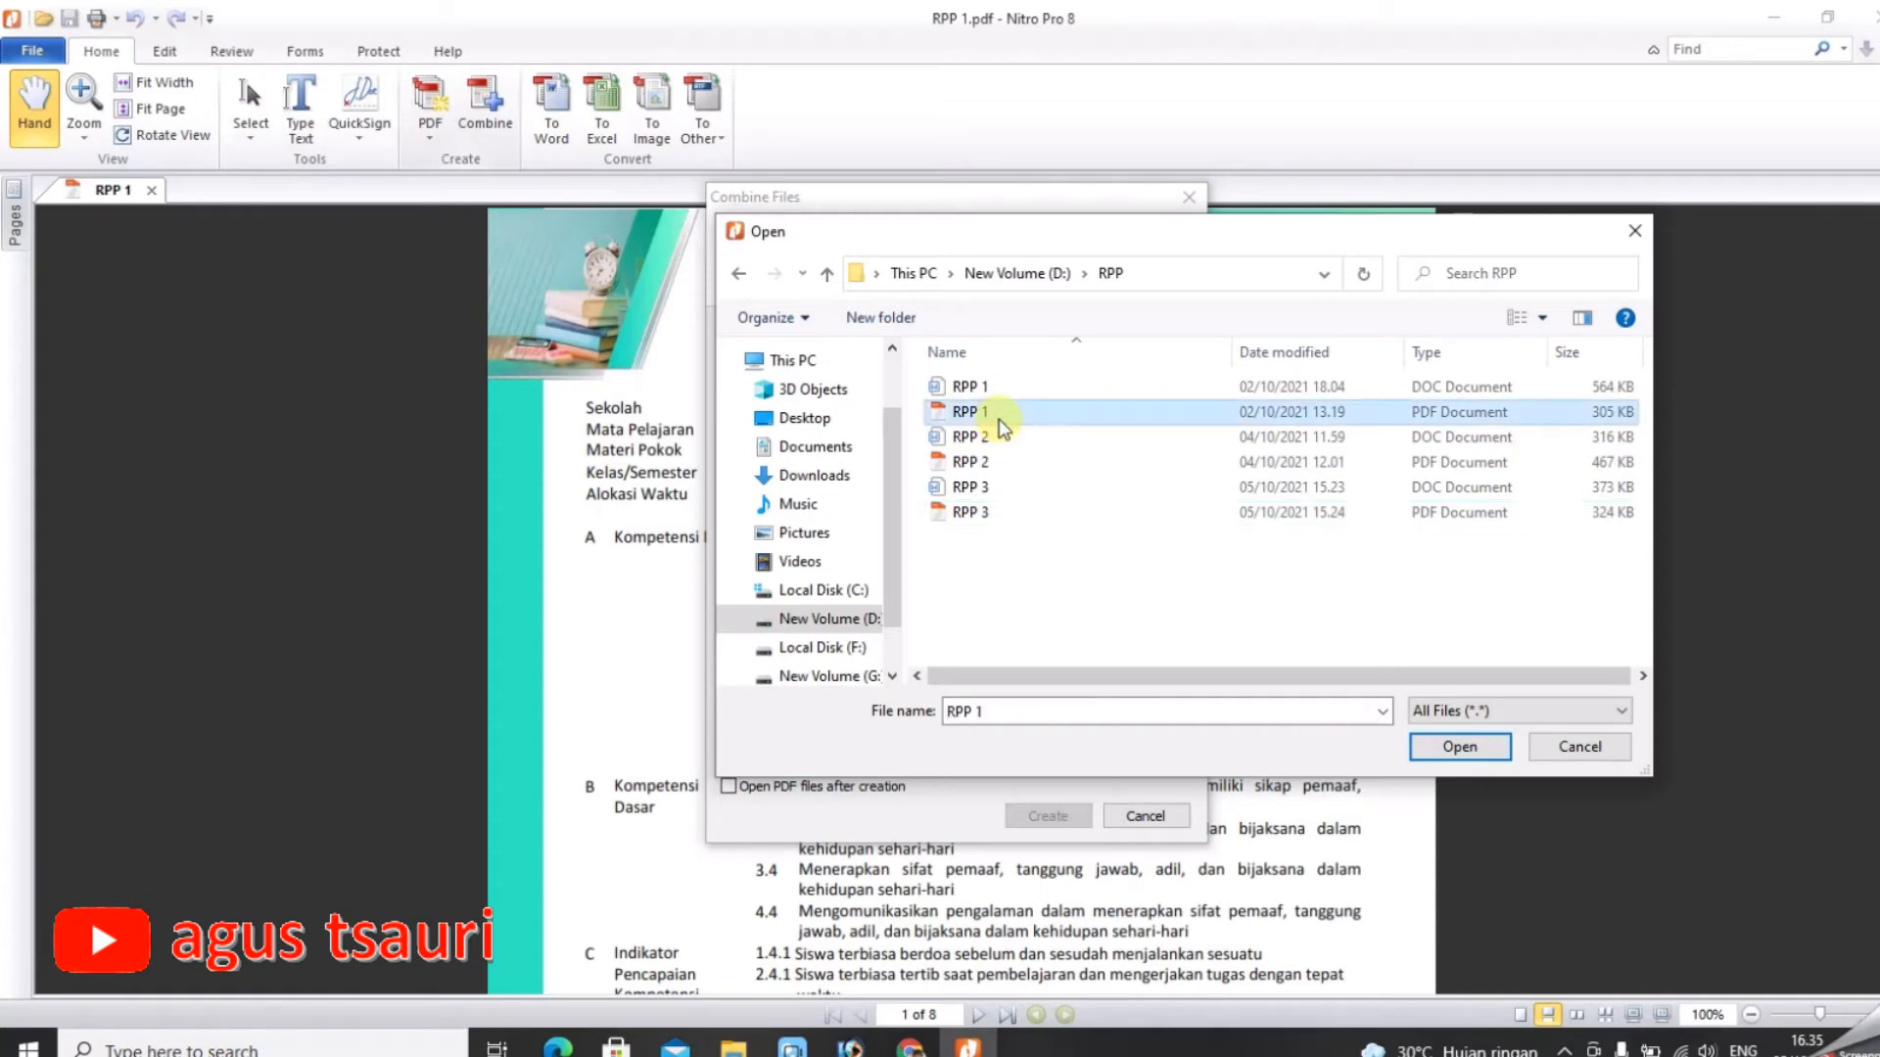
left_click(1066, 470)
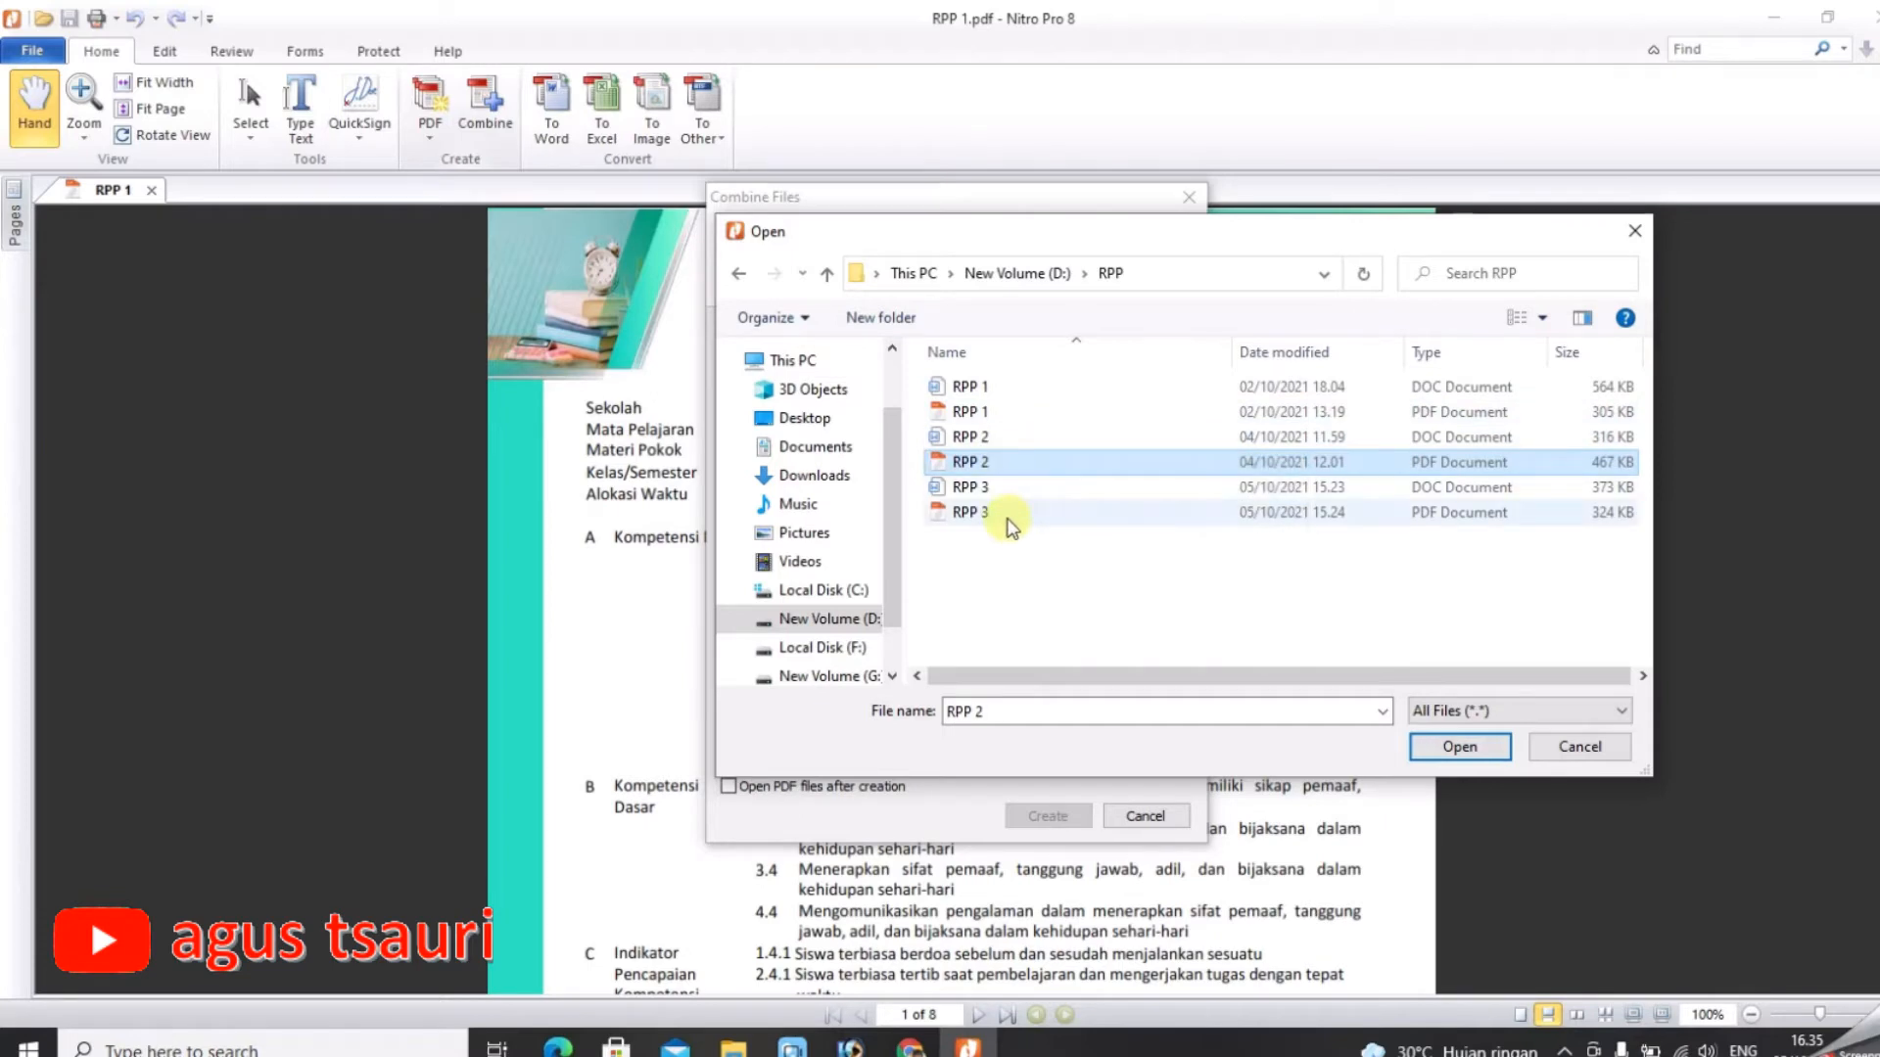
left_click(1087, 513)
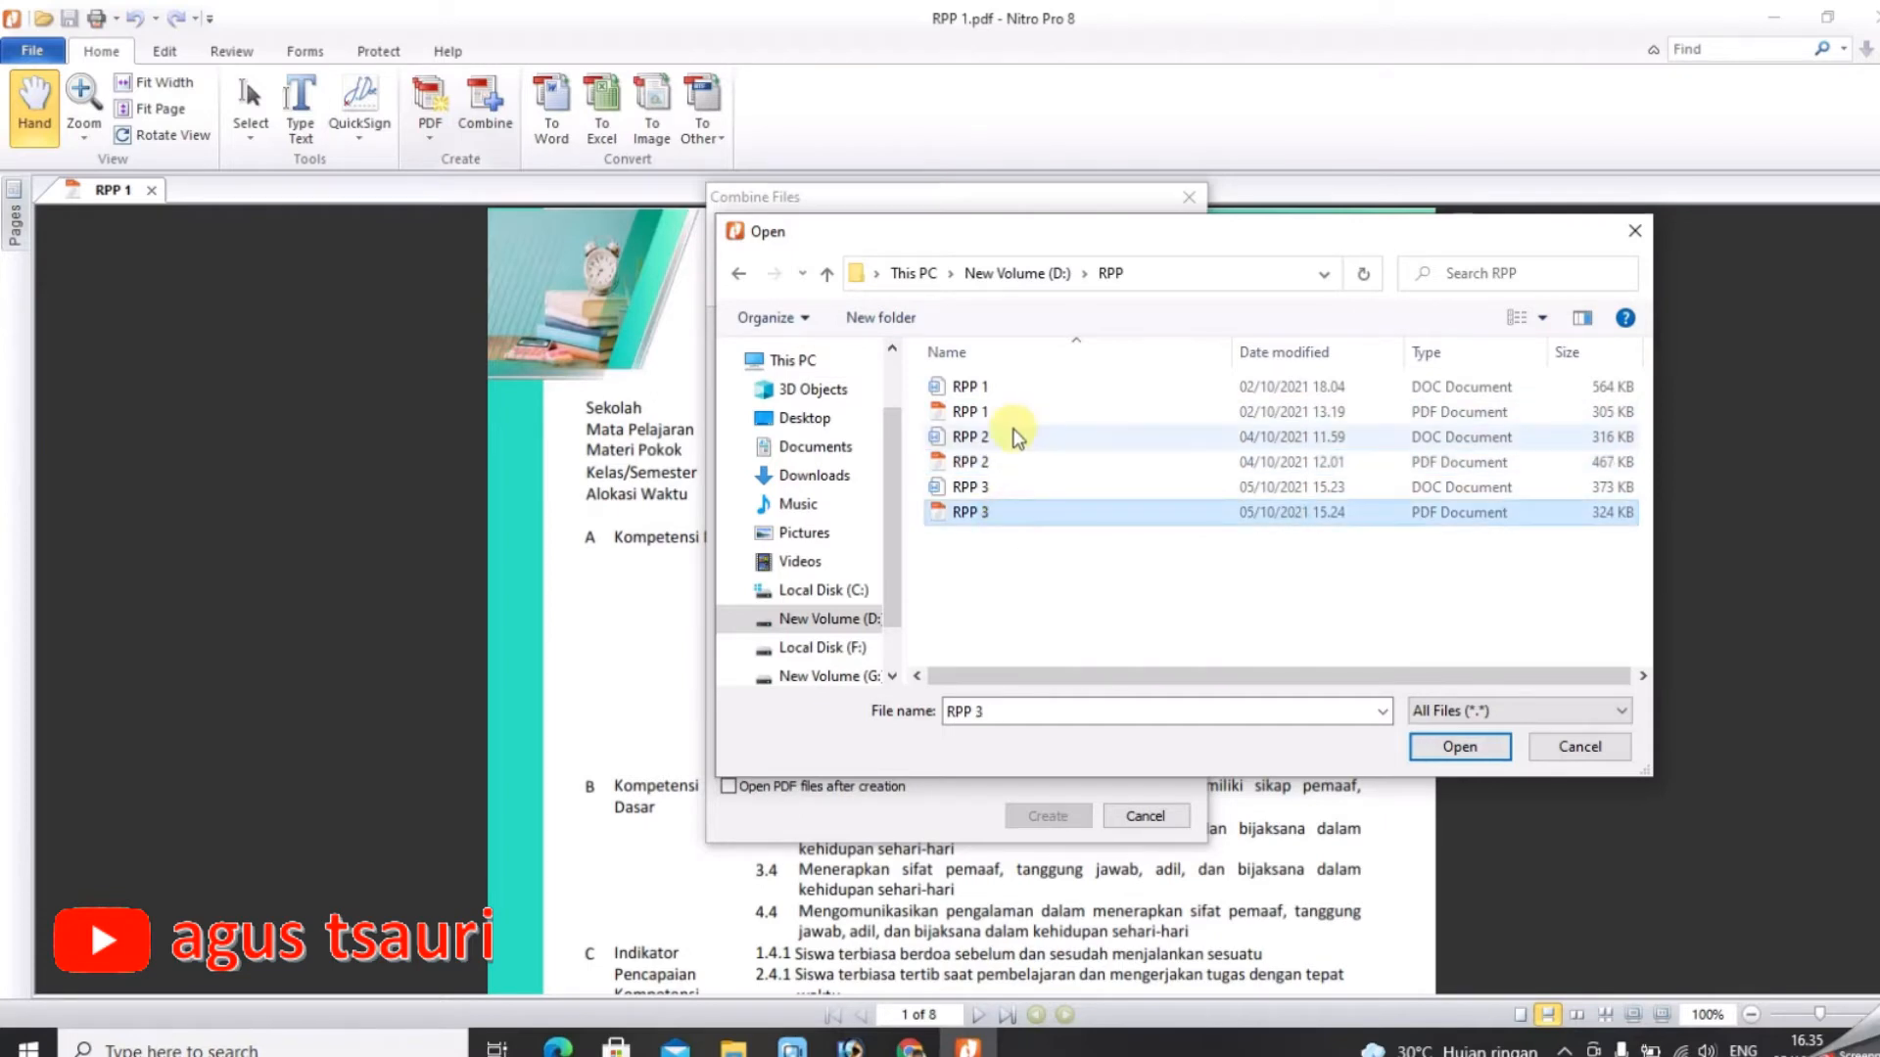
left_click(1094, 607)
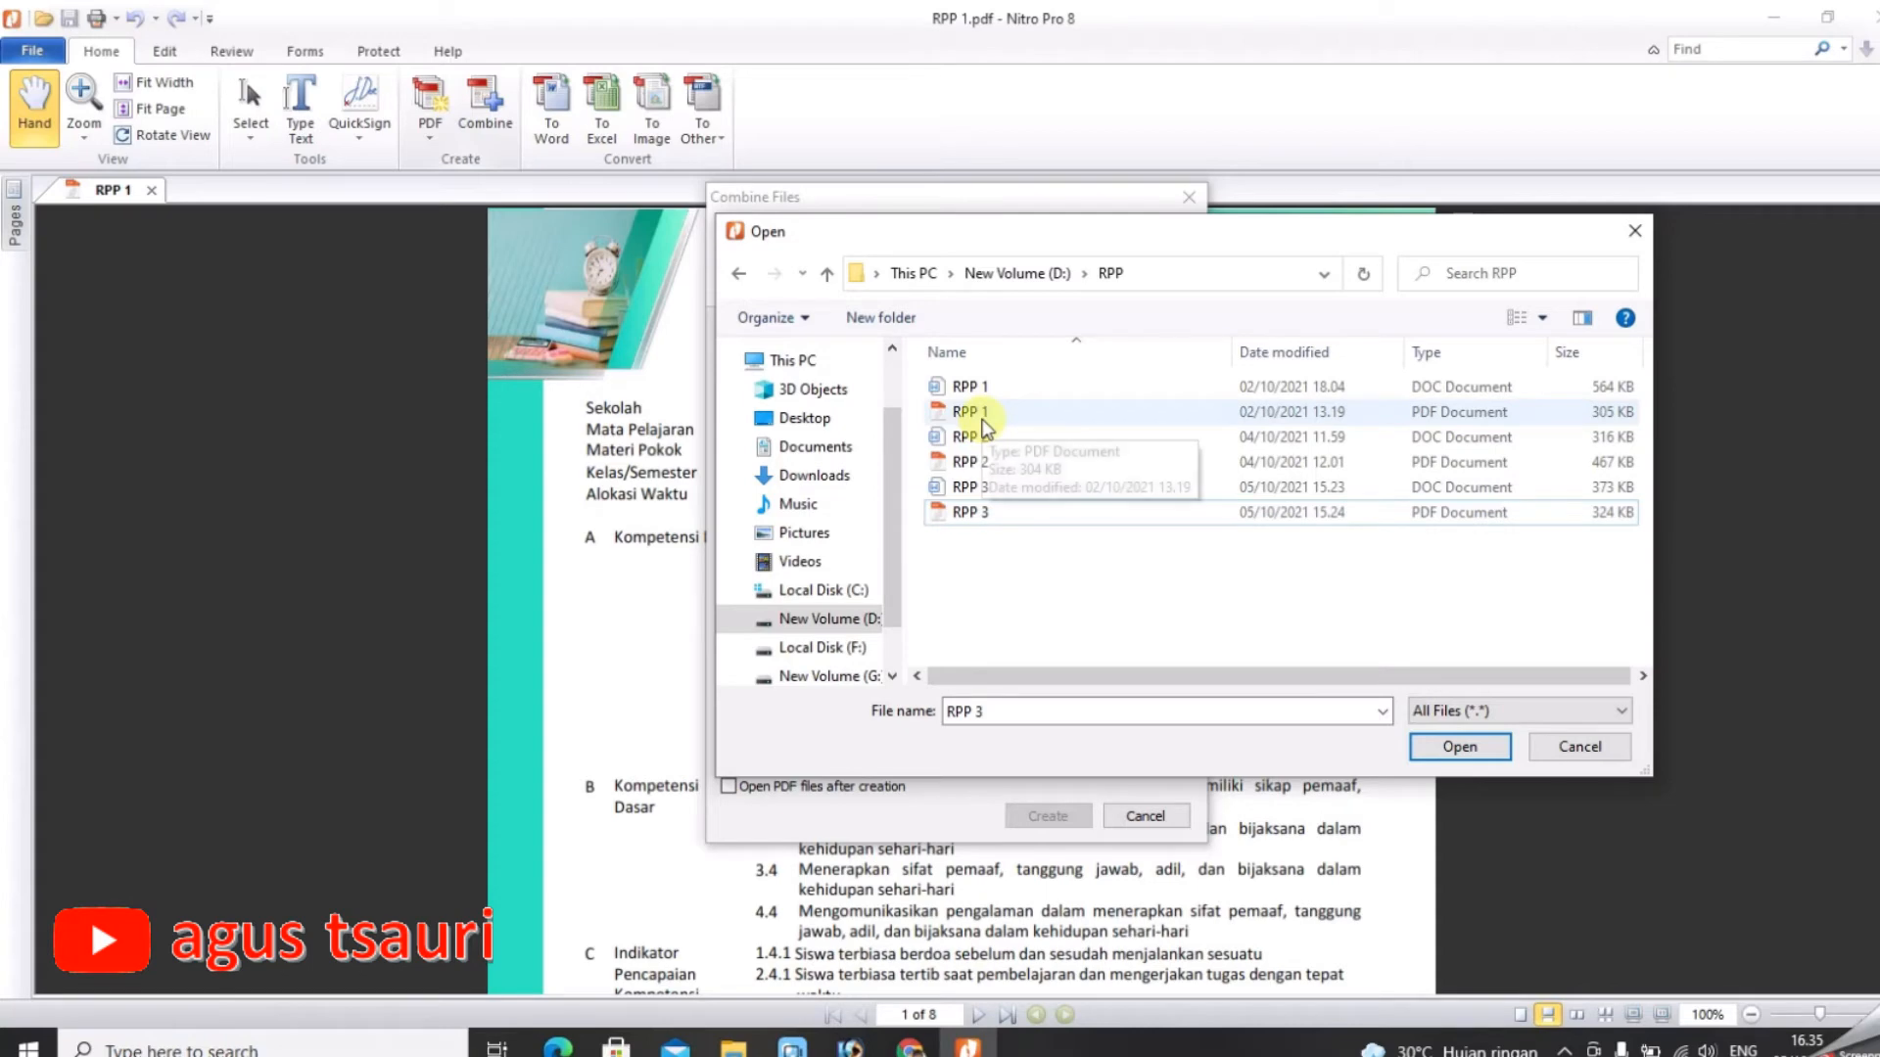
Add the RPP 1, RPP 2 and RPP 3 PDF documents from the RPP folder to the files to combine.
left_click(982, 415)
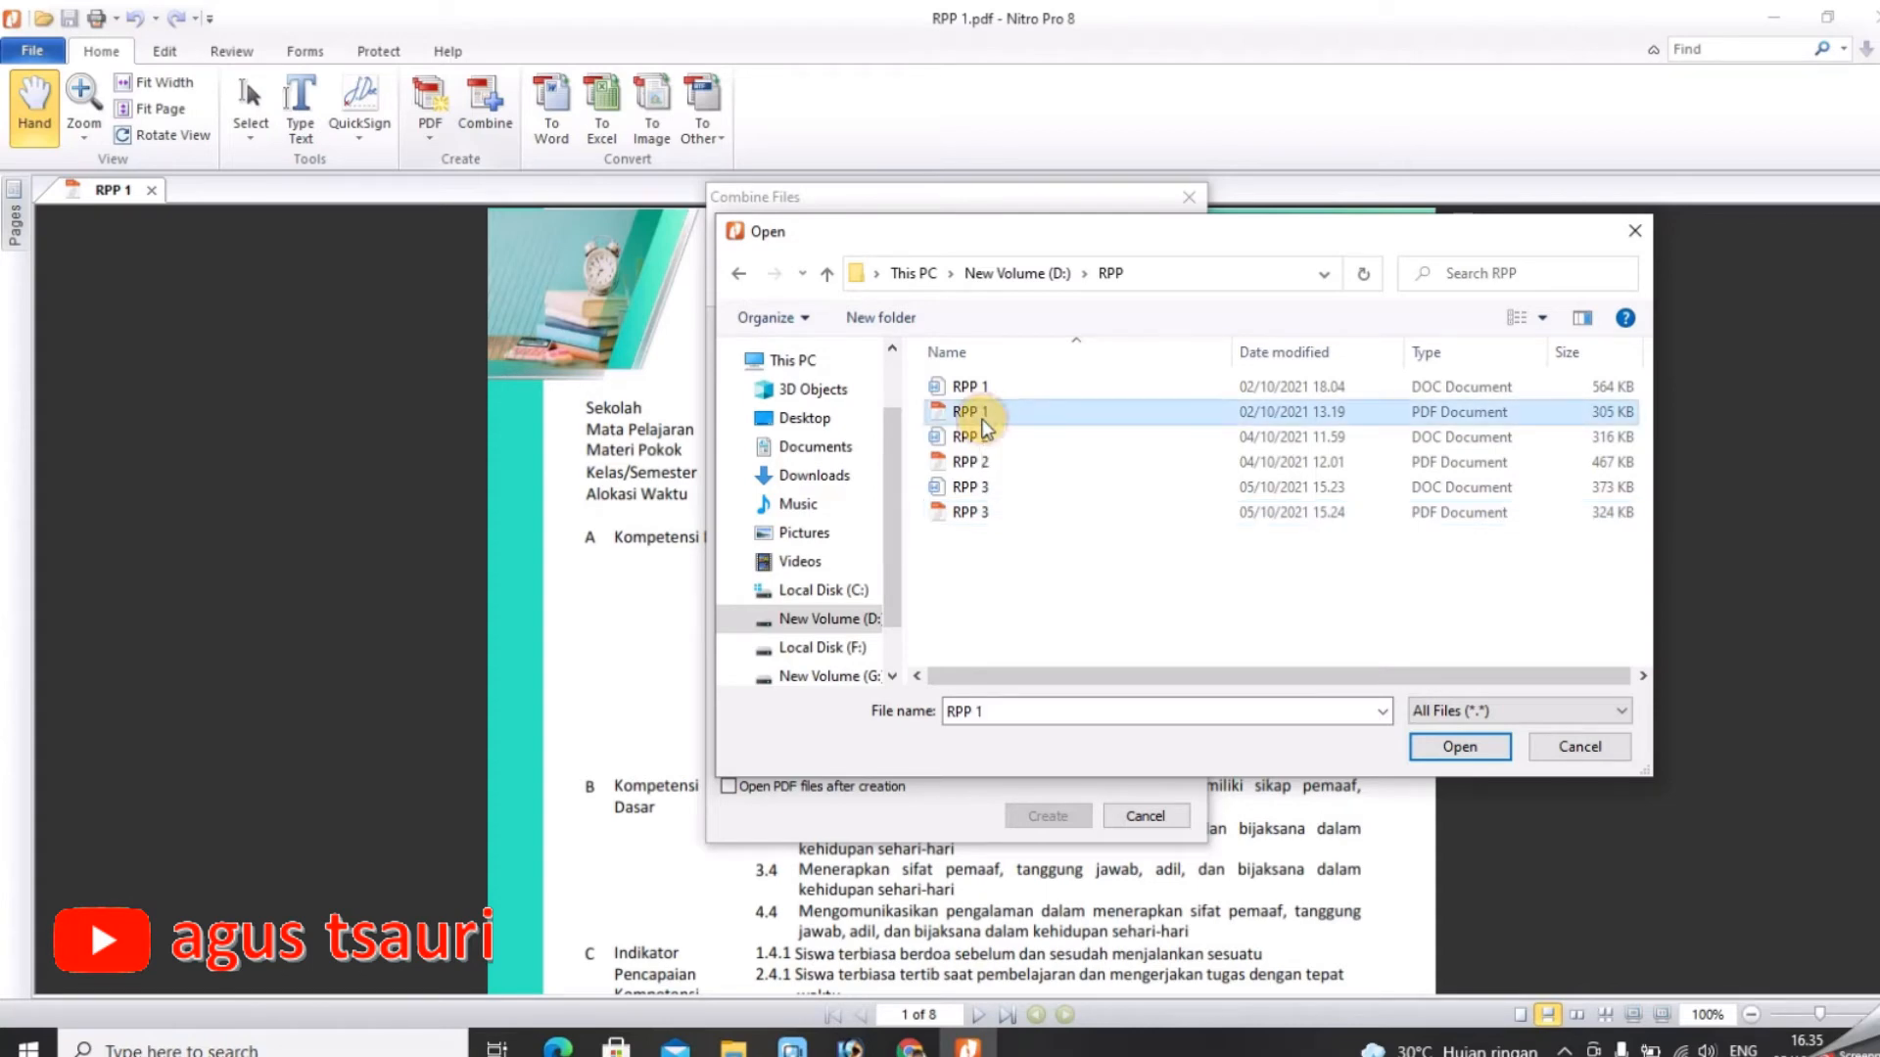
left_click(996, 474, "ctrl")
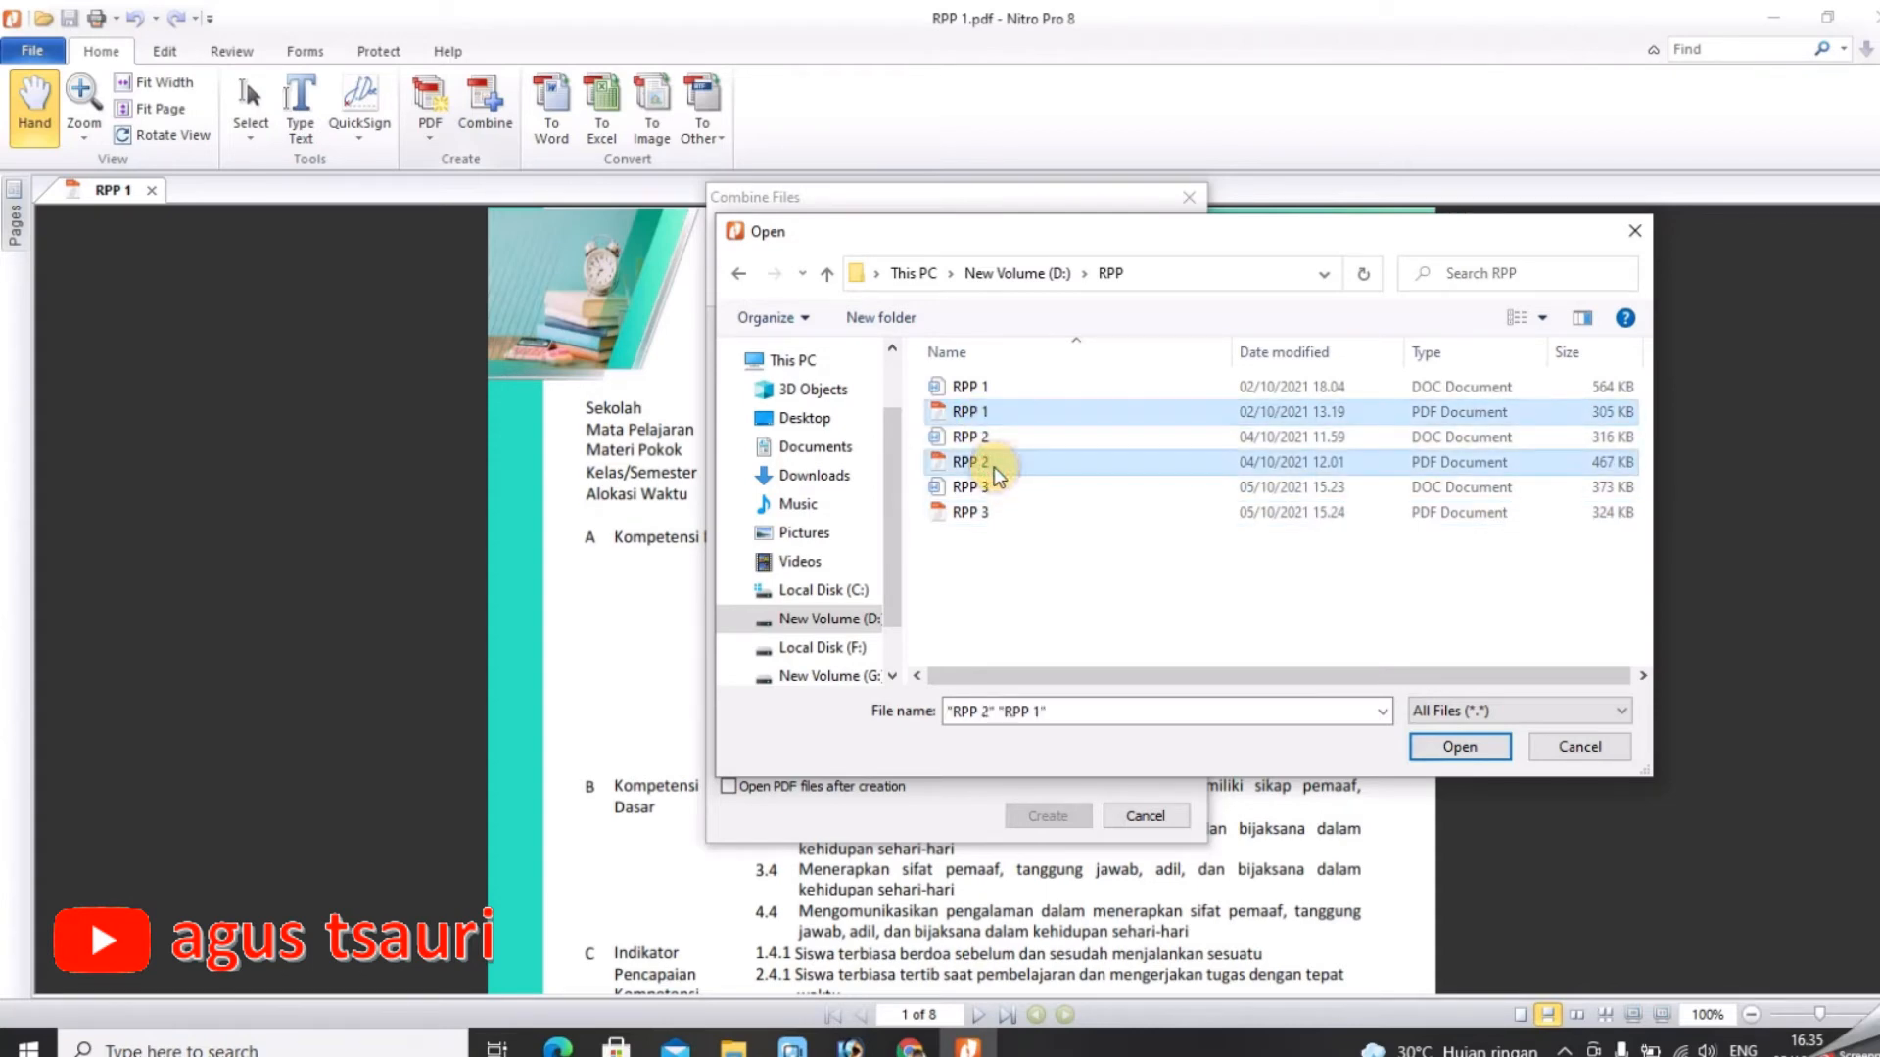
left_click(1010, 517, "ctrl")
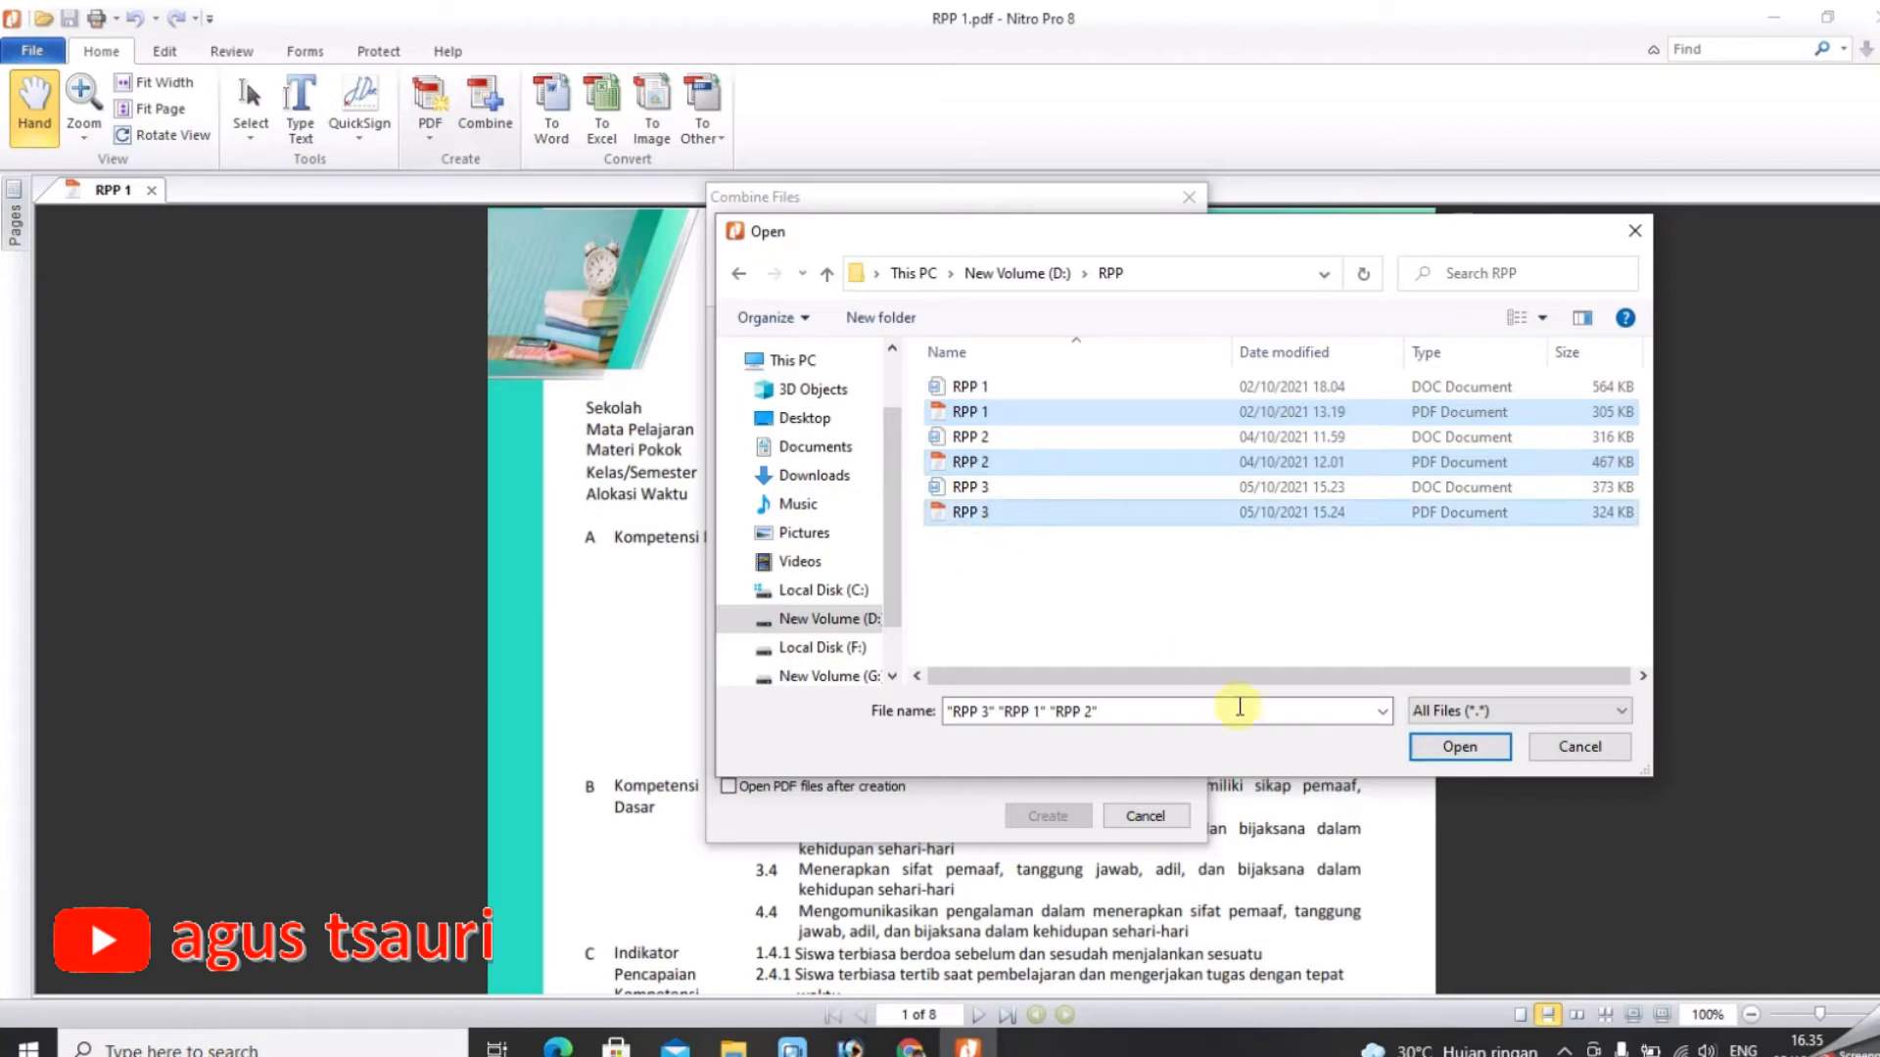
left_click(1426, 748)
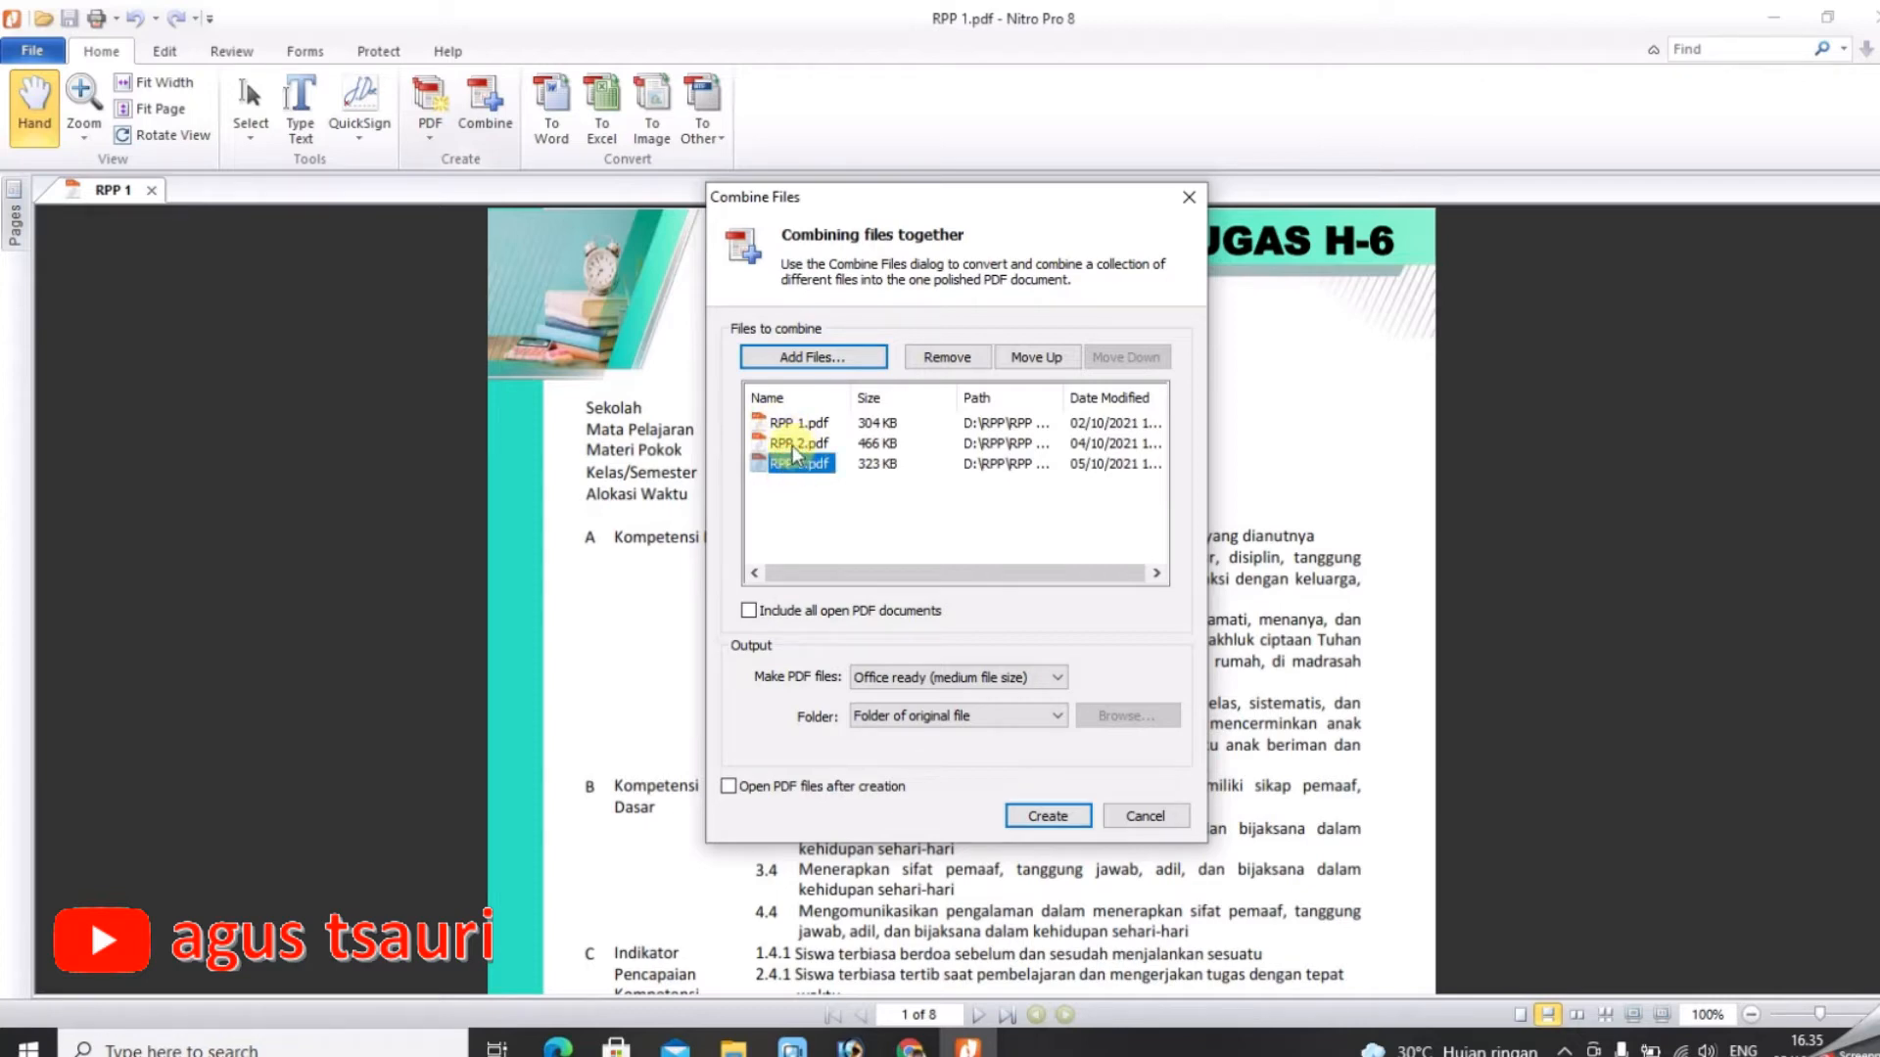
Reorder the files to combine so RPP 3.pdf comes first, followed by RPP 2.pdf and RPP 1.pdf.
left_click(793, 443)
left_click(795, 423)
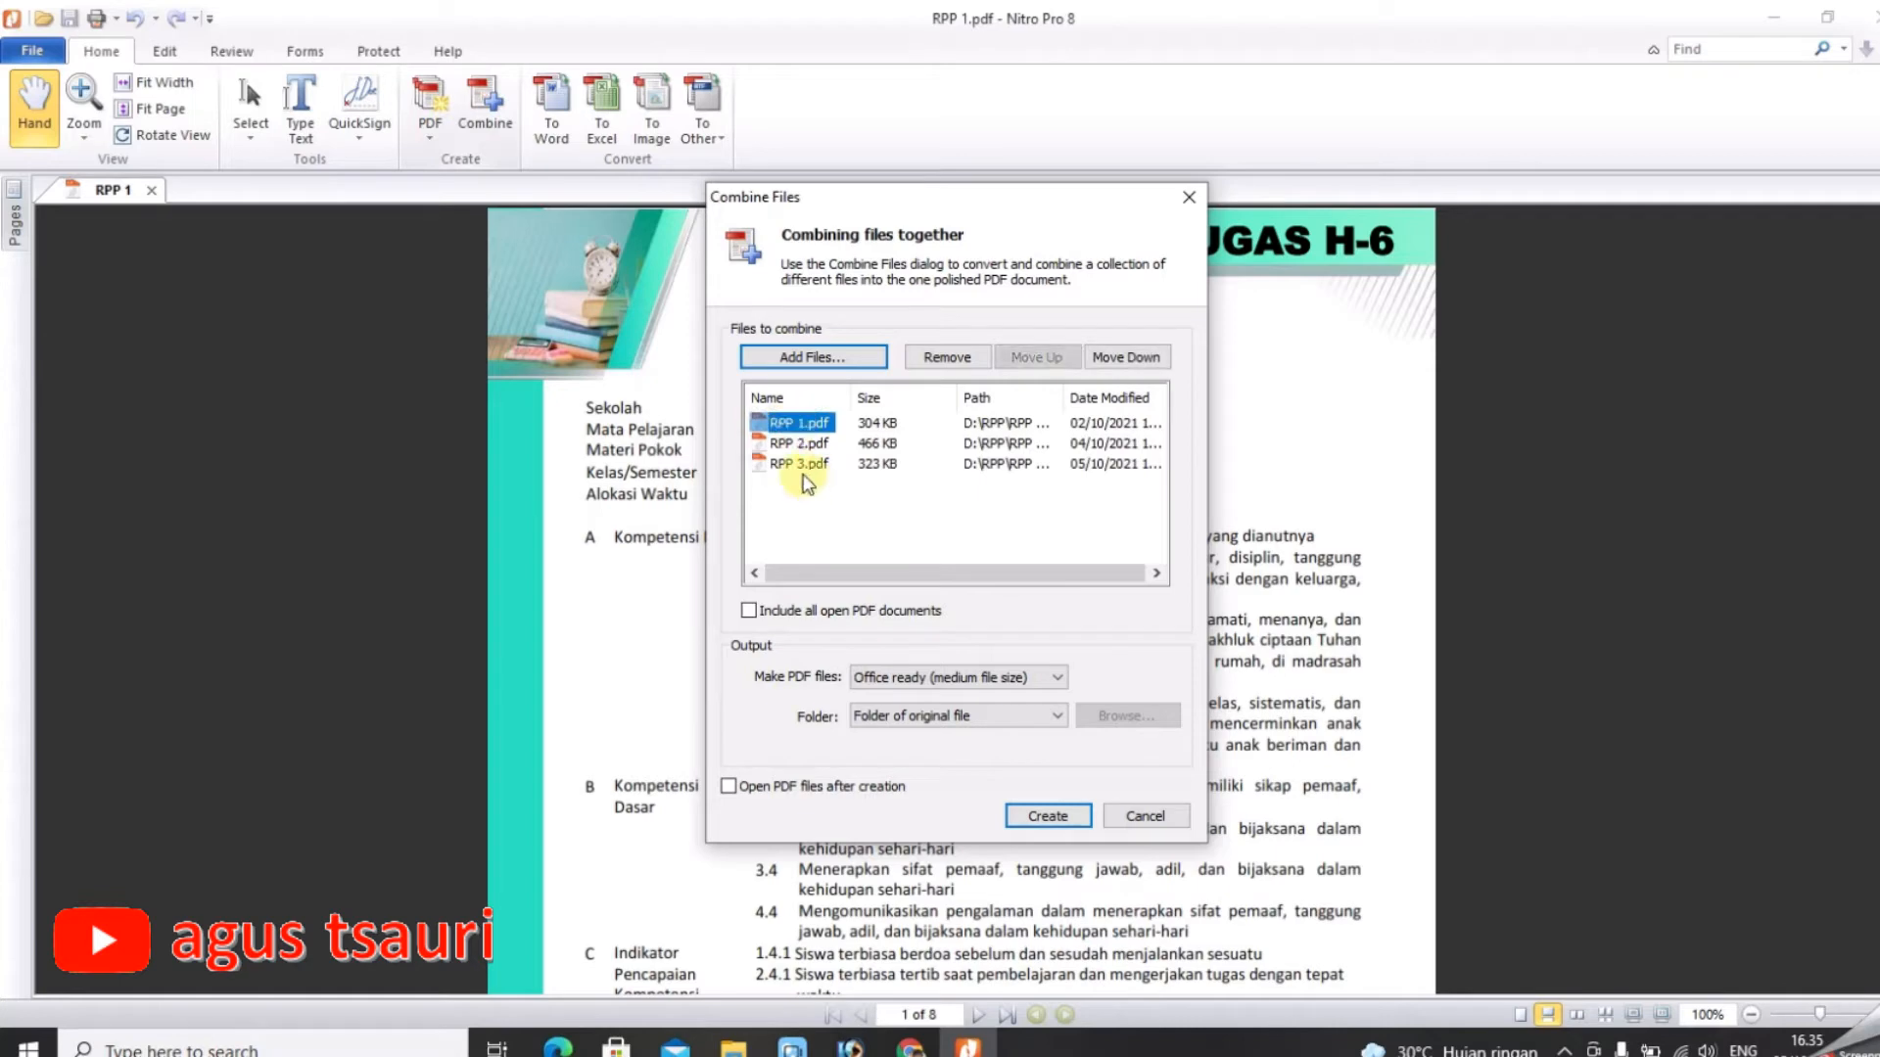
left_click(801, 465)
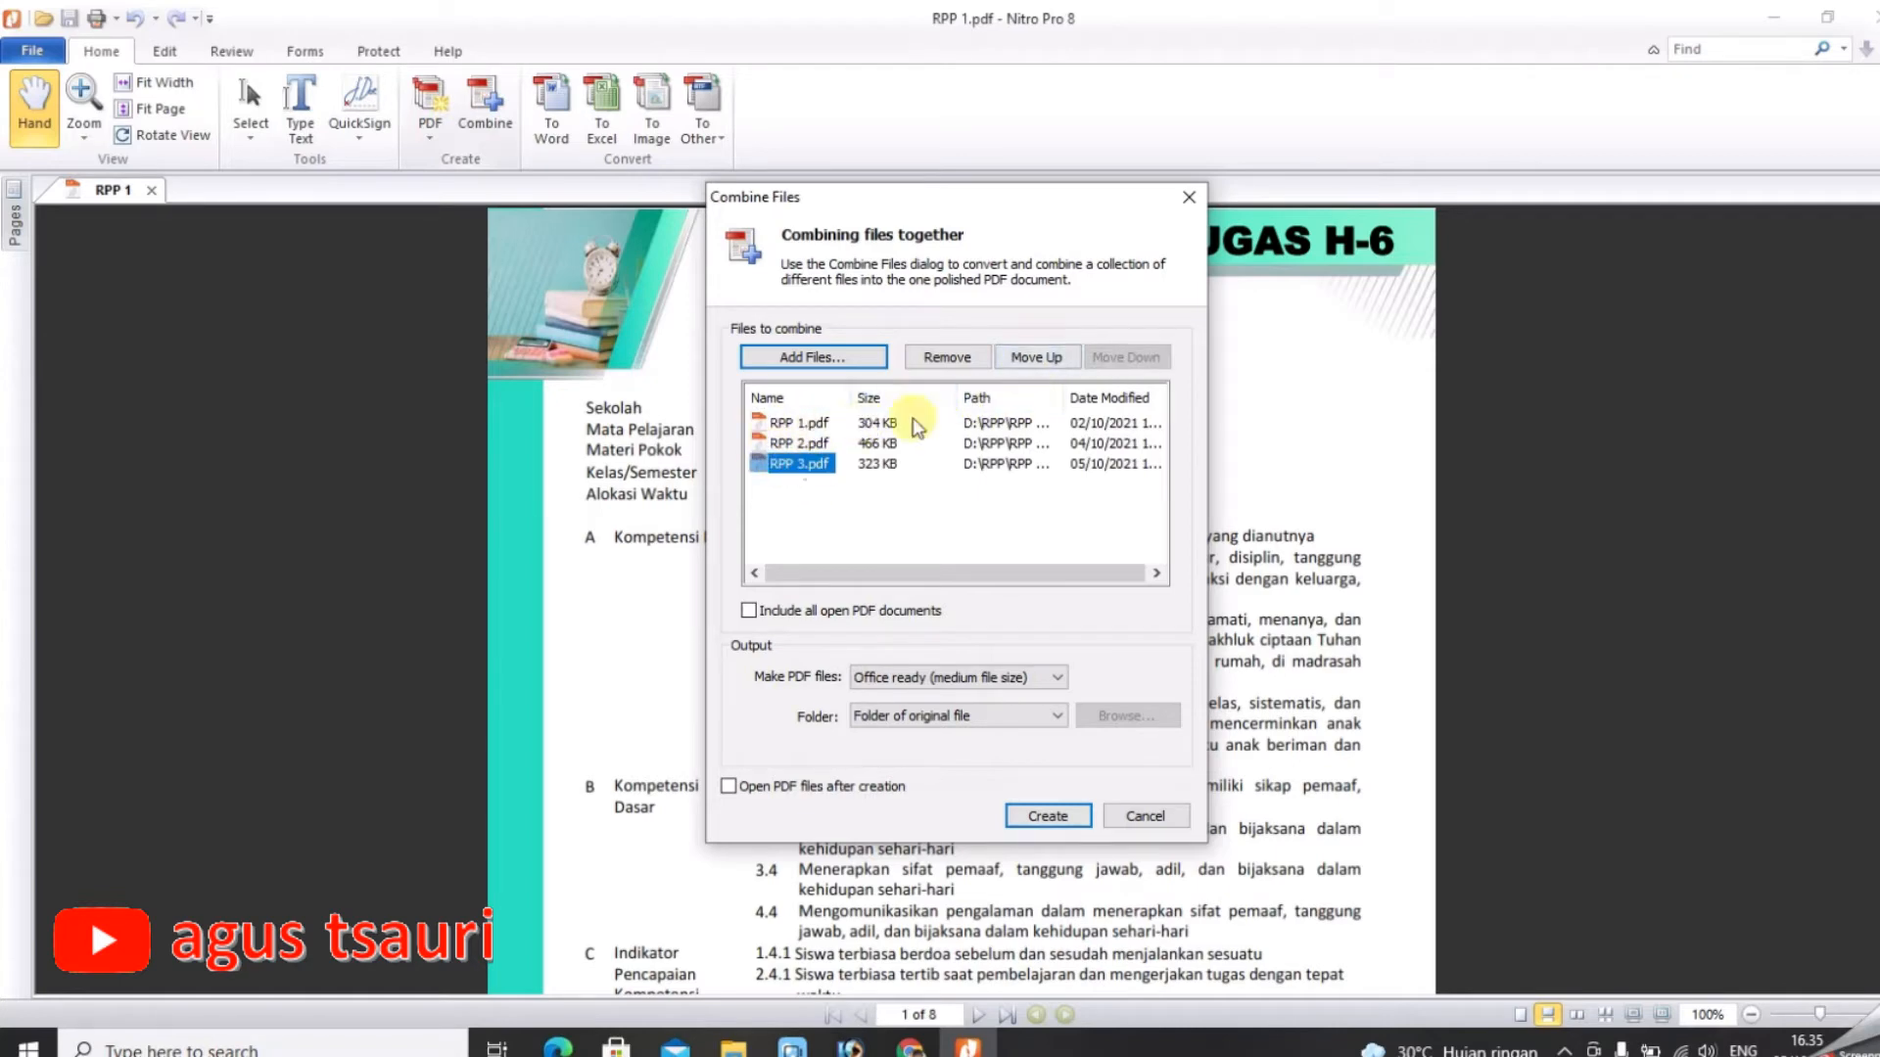
left_click(1038, 359)
left_click(1038, 358)
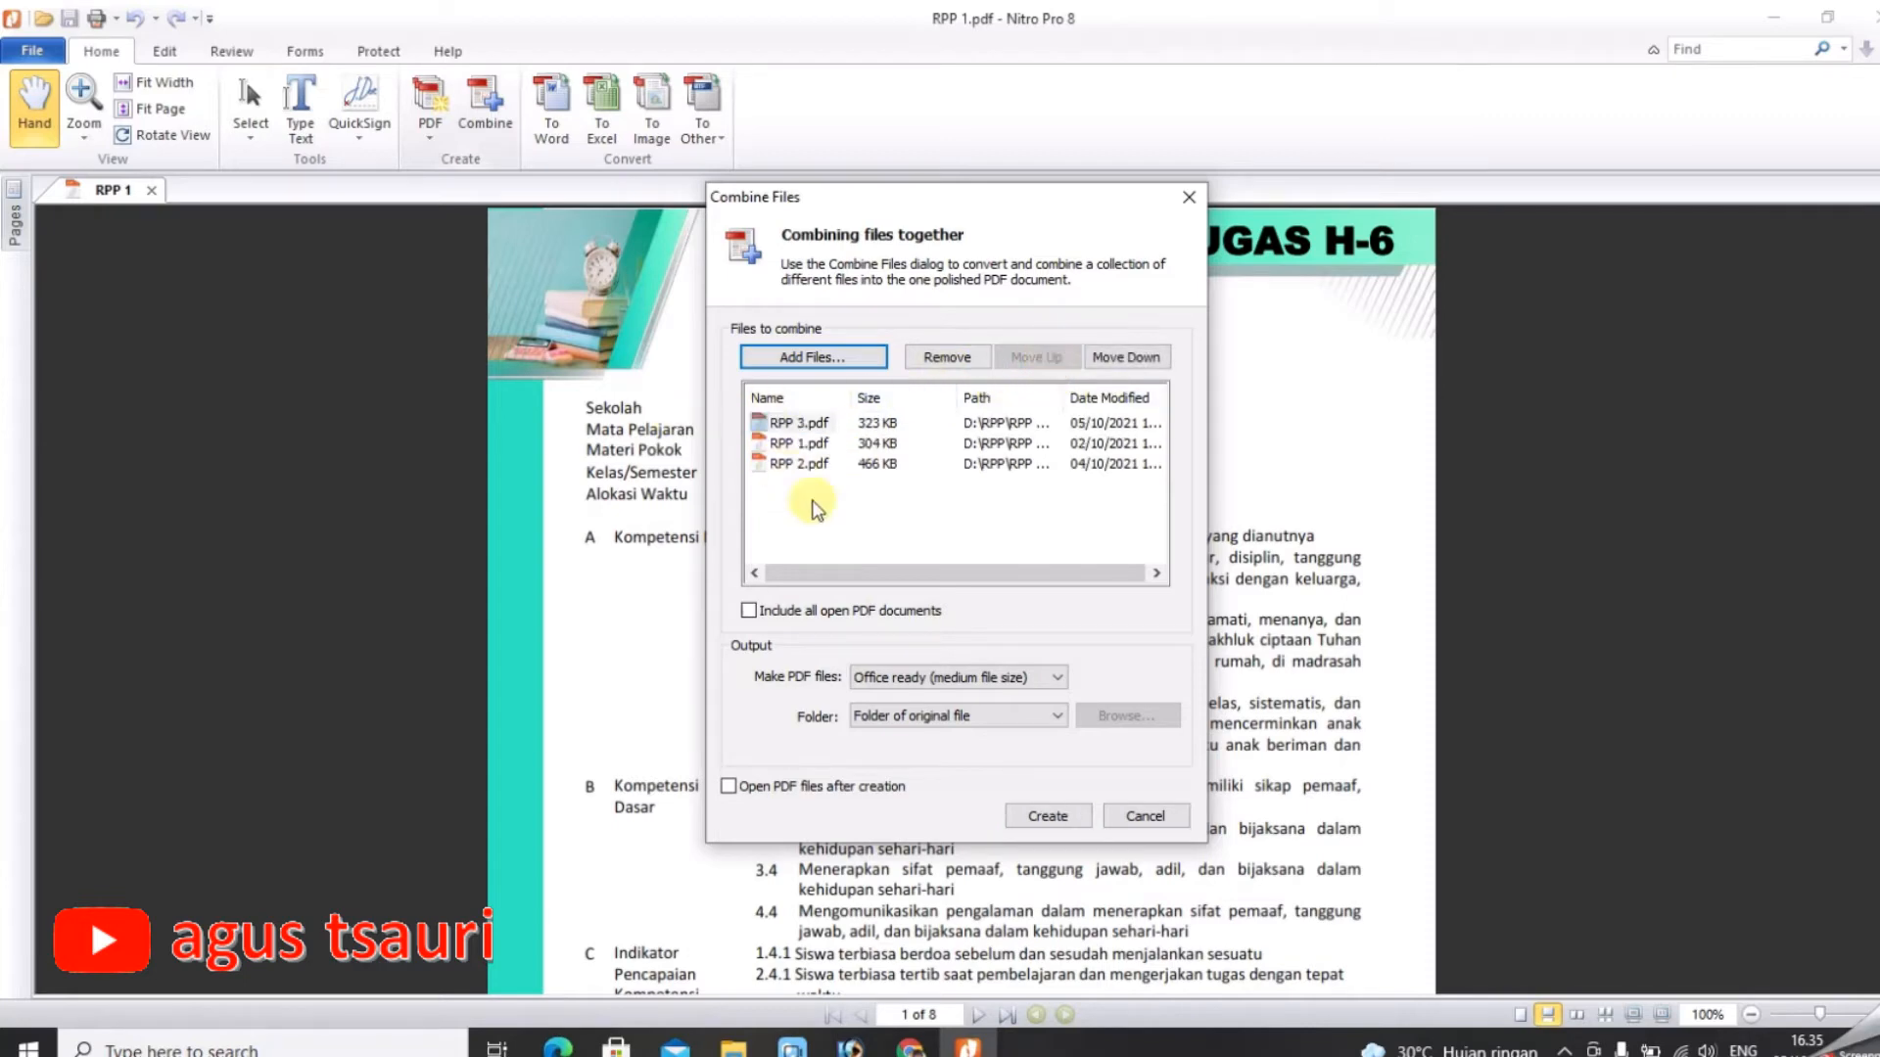
left_click(794, 467)
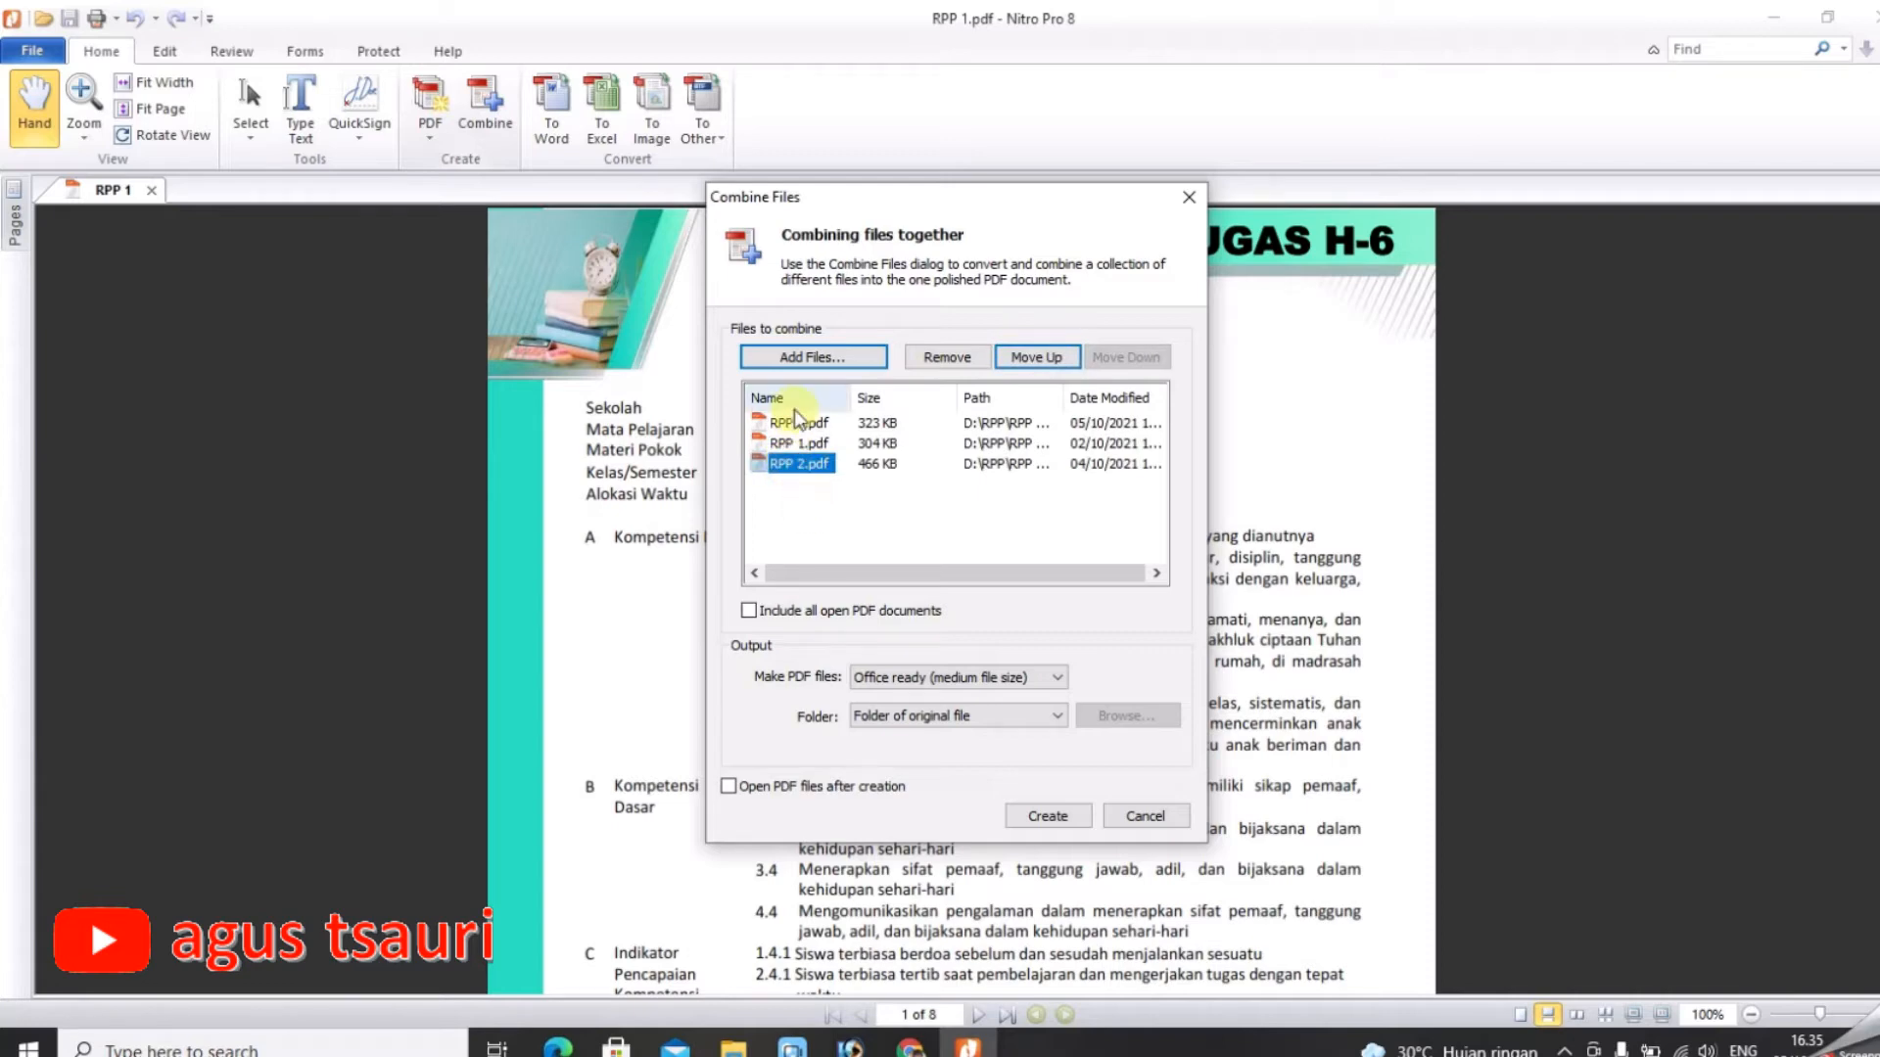
left_click(1036, 357)
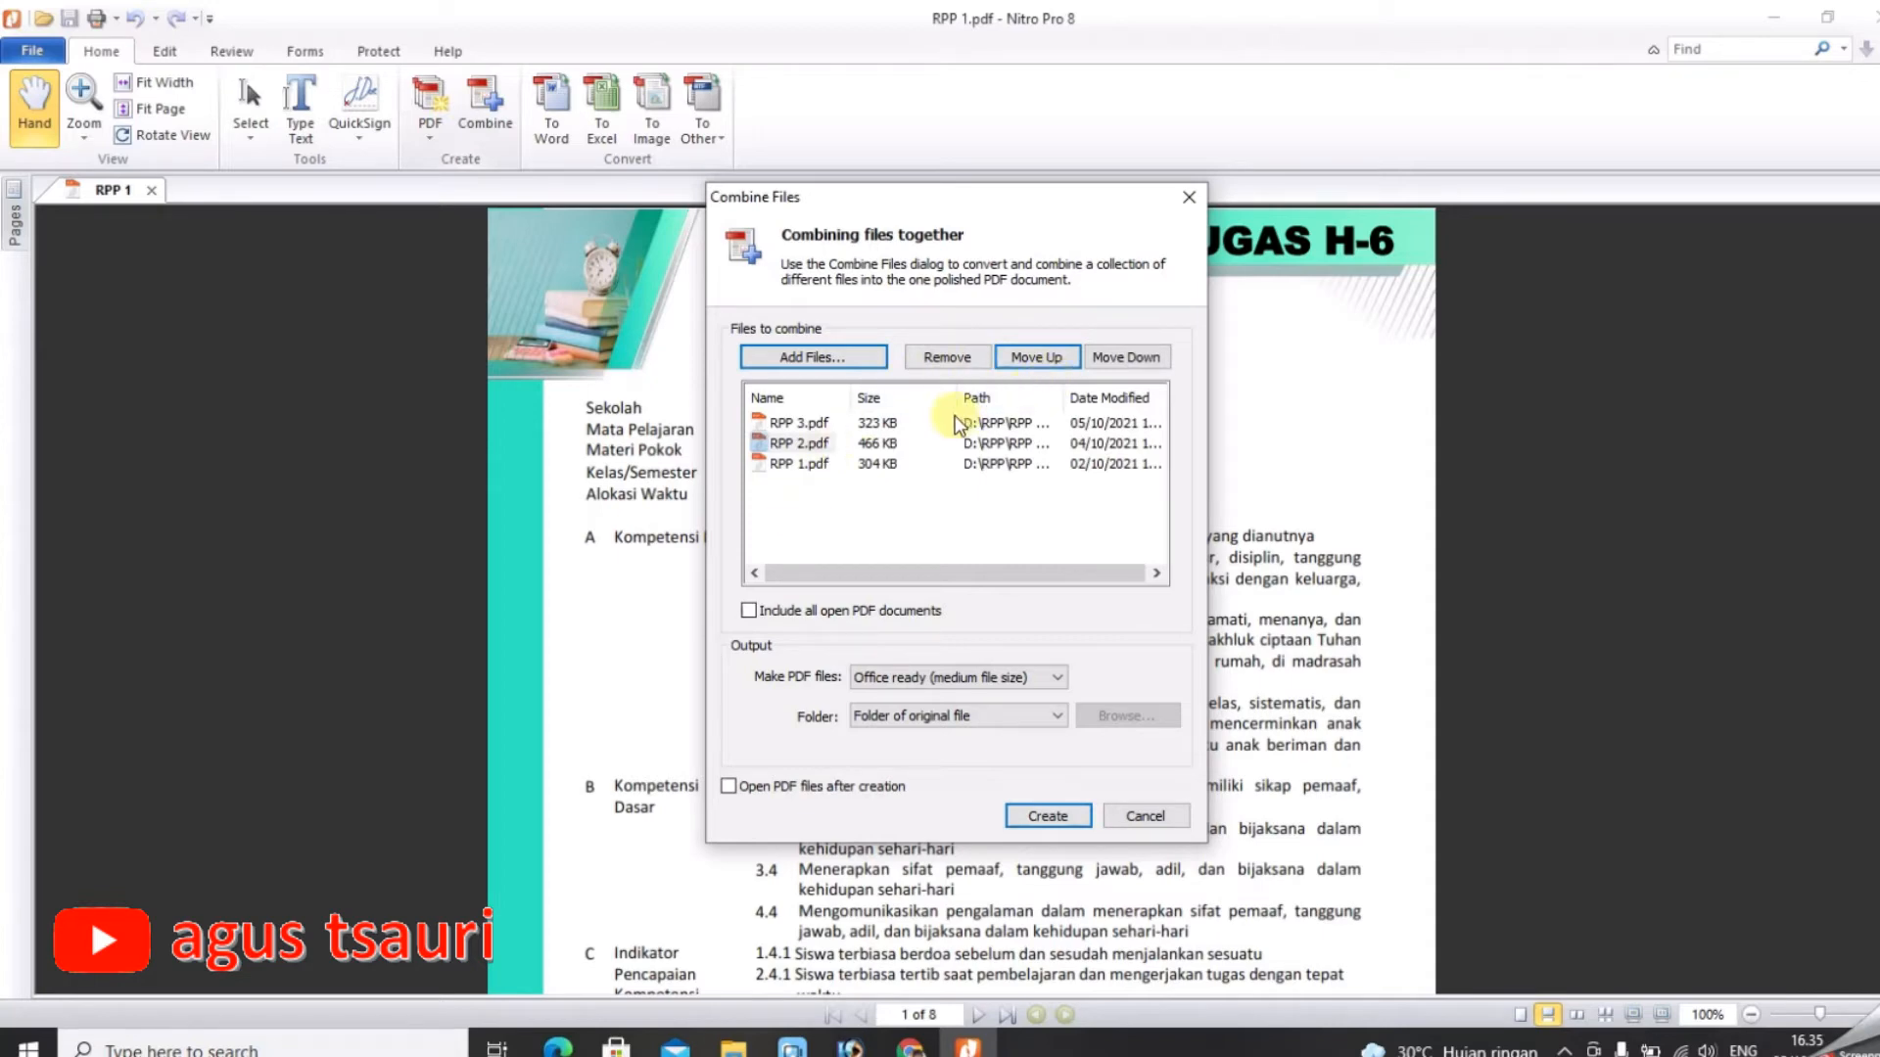
Restore the order of the files to combine to RPP 1.pdf, RPP 2.pdf, RPP 3.pdf.
left_click(804, 444)
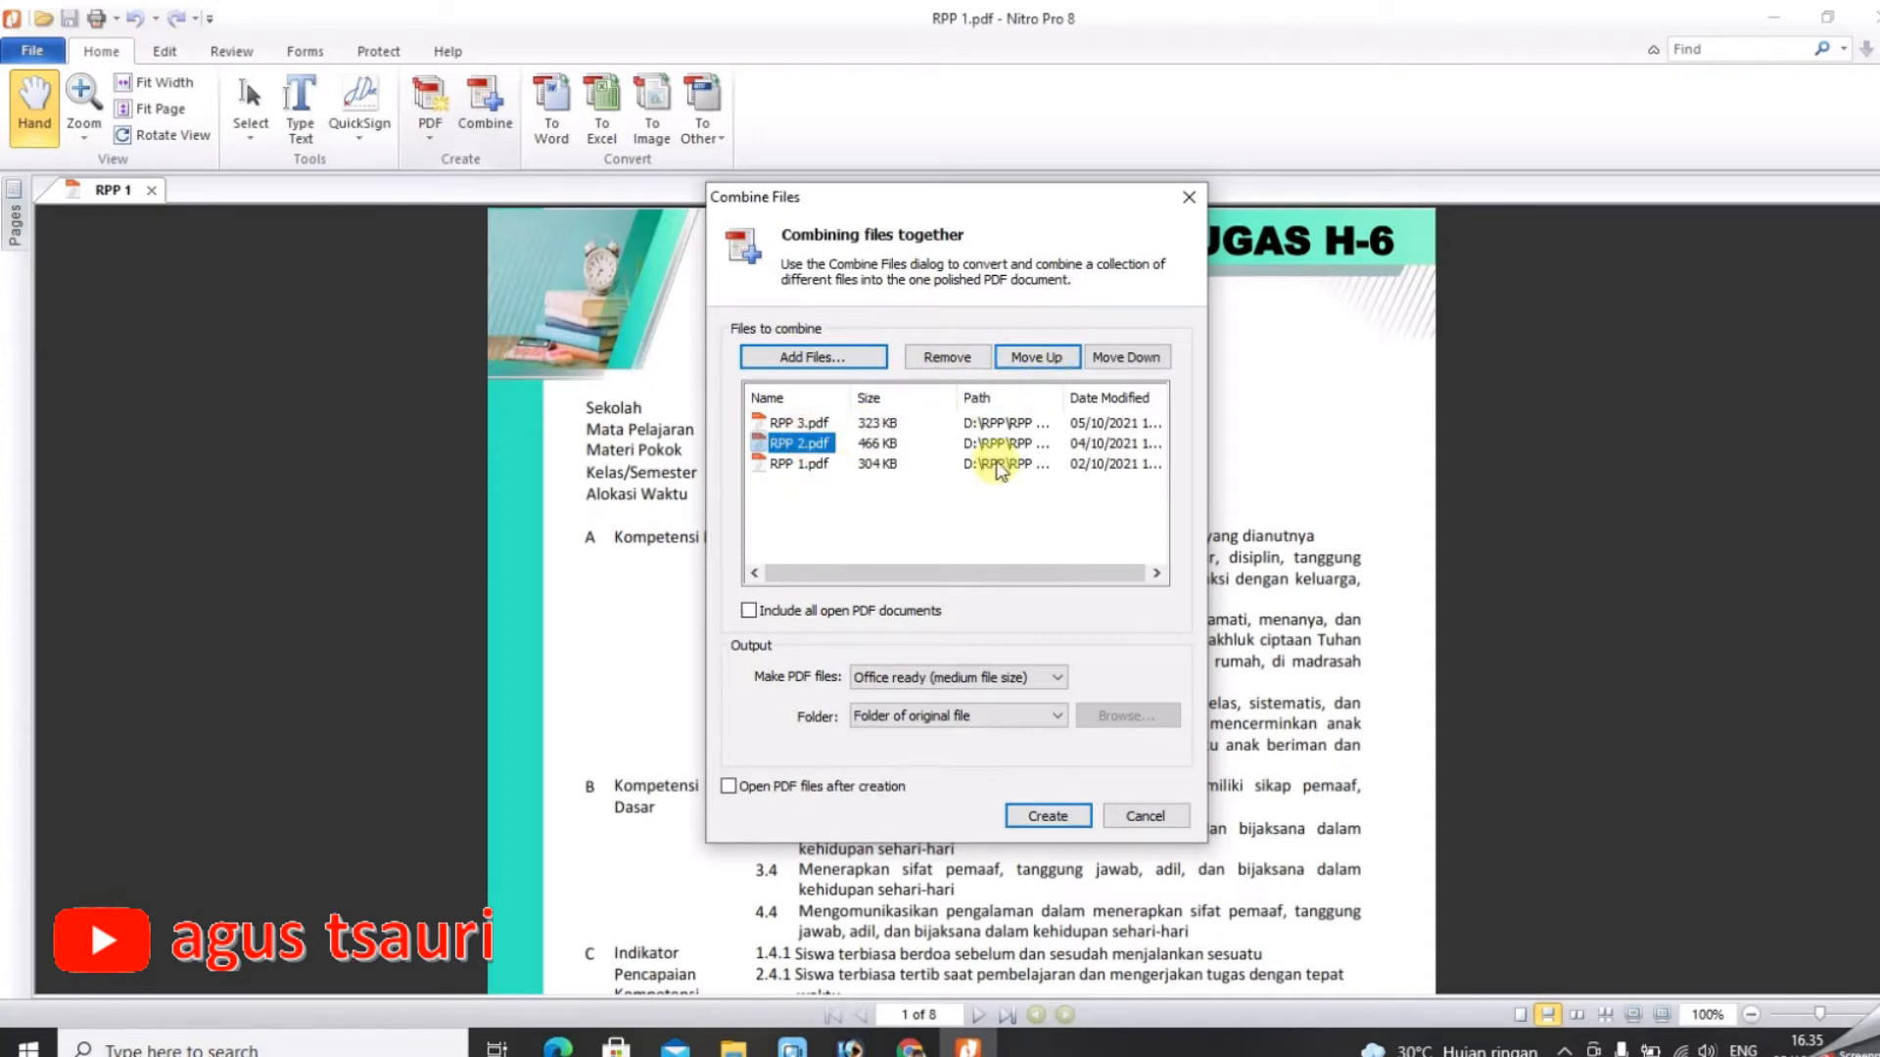
left_click(1124, 358)
left_click(797, 422)
left_click(1128, 357)
left_click(1128, 357)
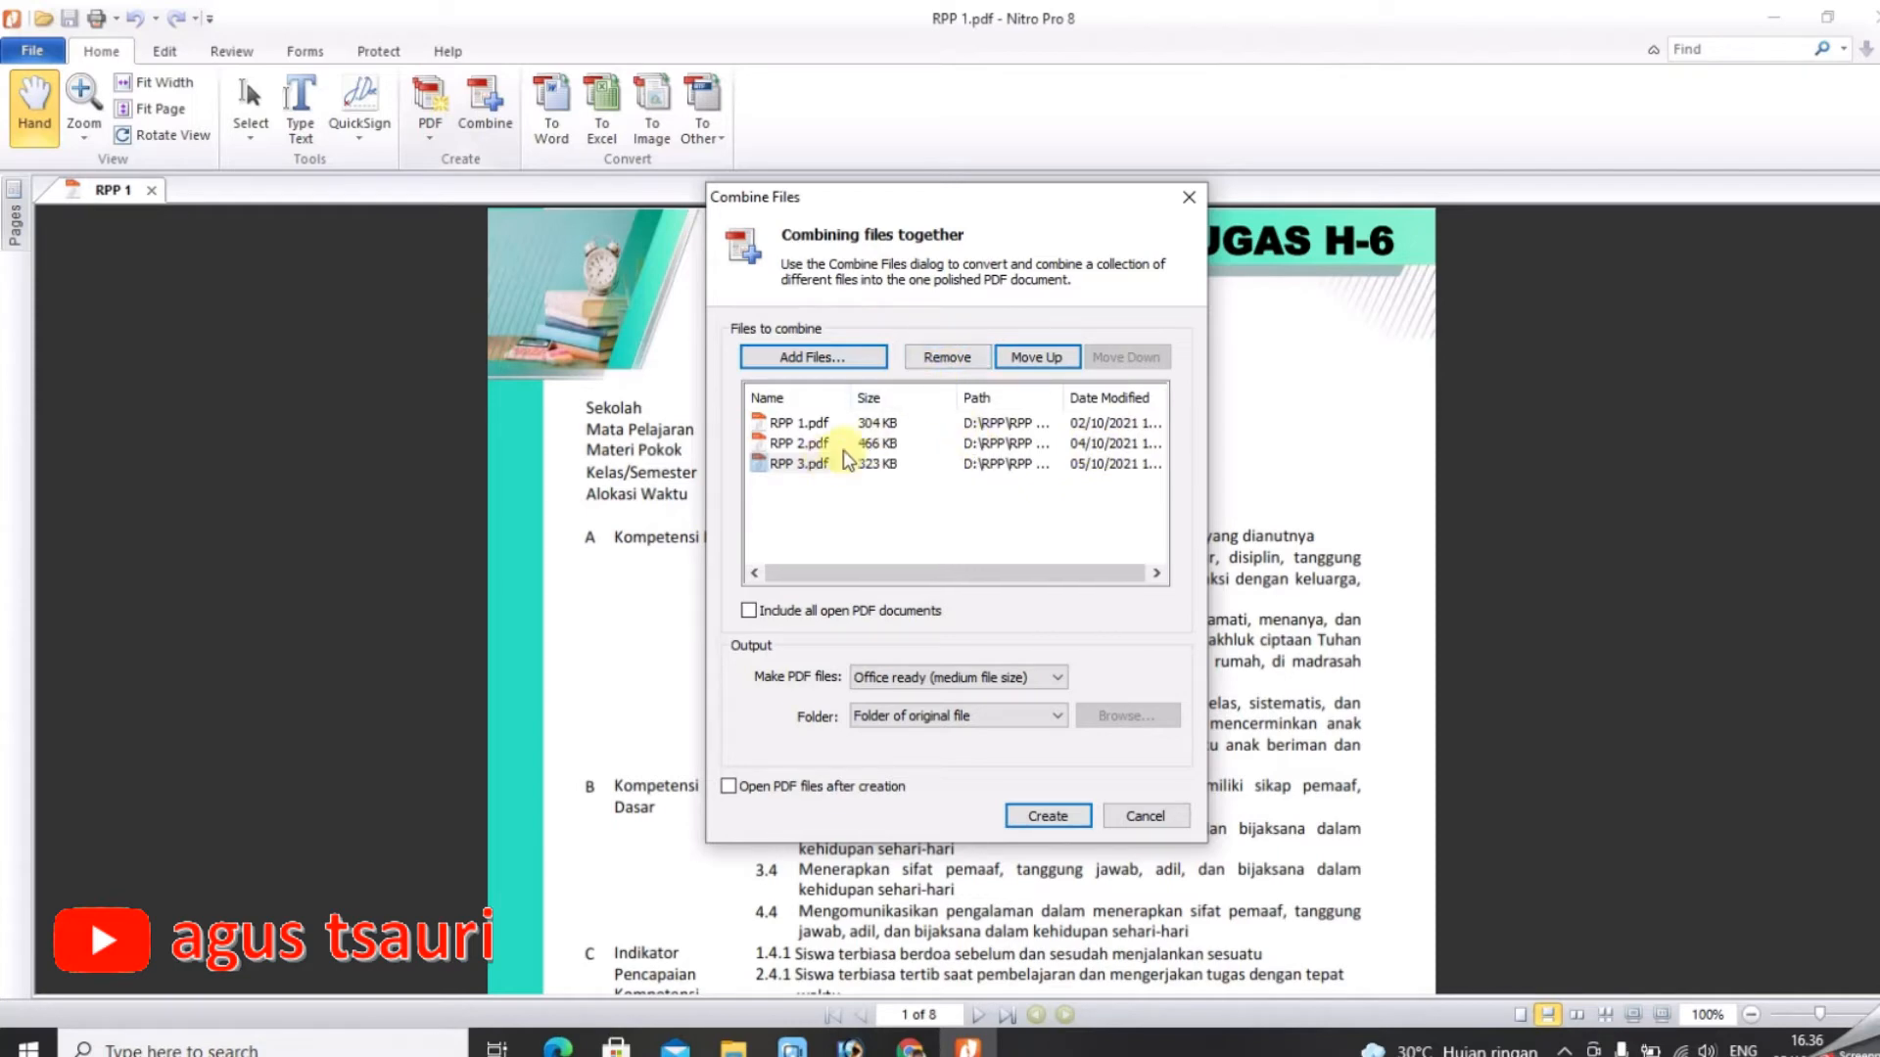
left_click(801, 464)
left_click(936, 534)
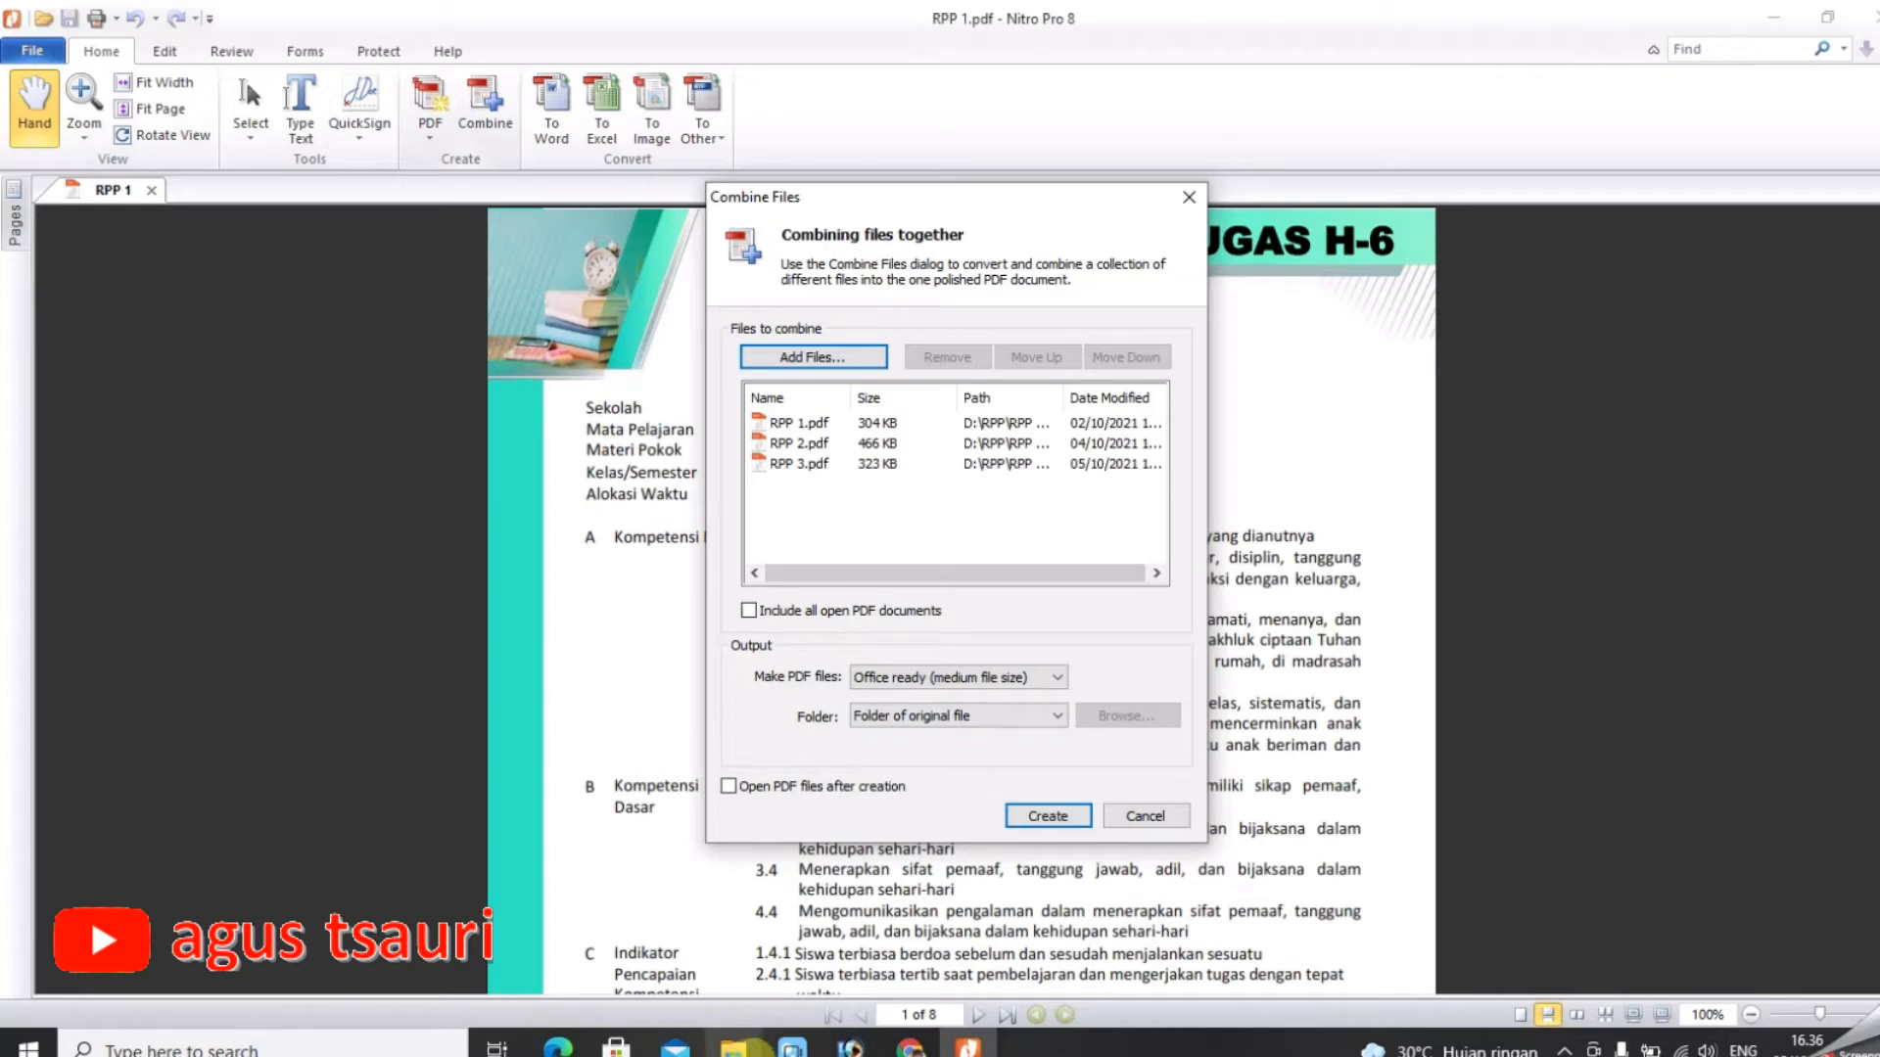
Switch to File Explorer to check the source files in the RPP folder, and return to the Combine Files dialog in Nitro Pro.
left_click(734, 1046)
left_click(375, 389)
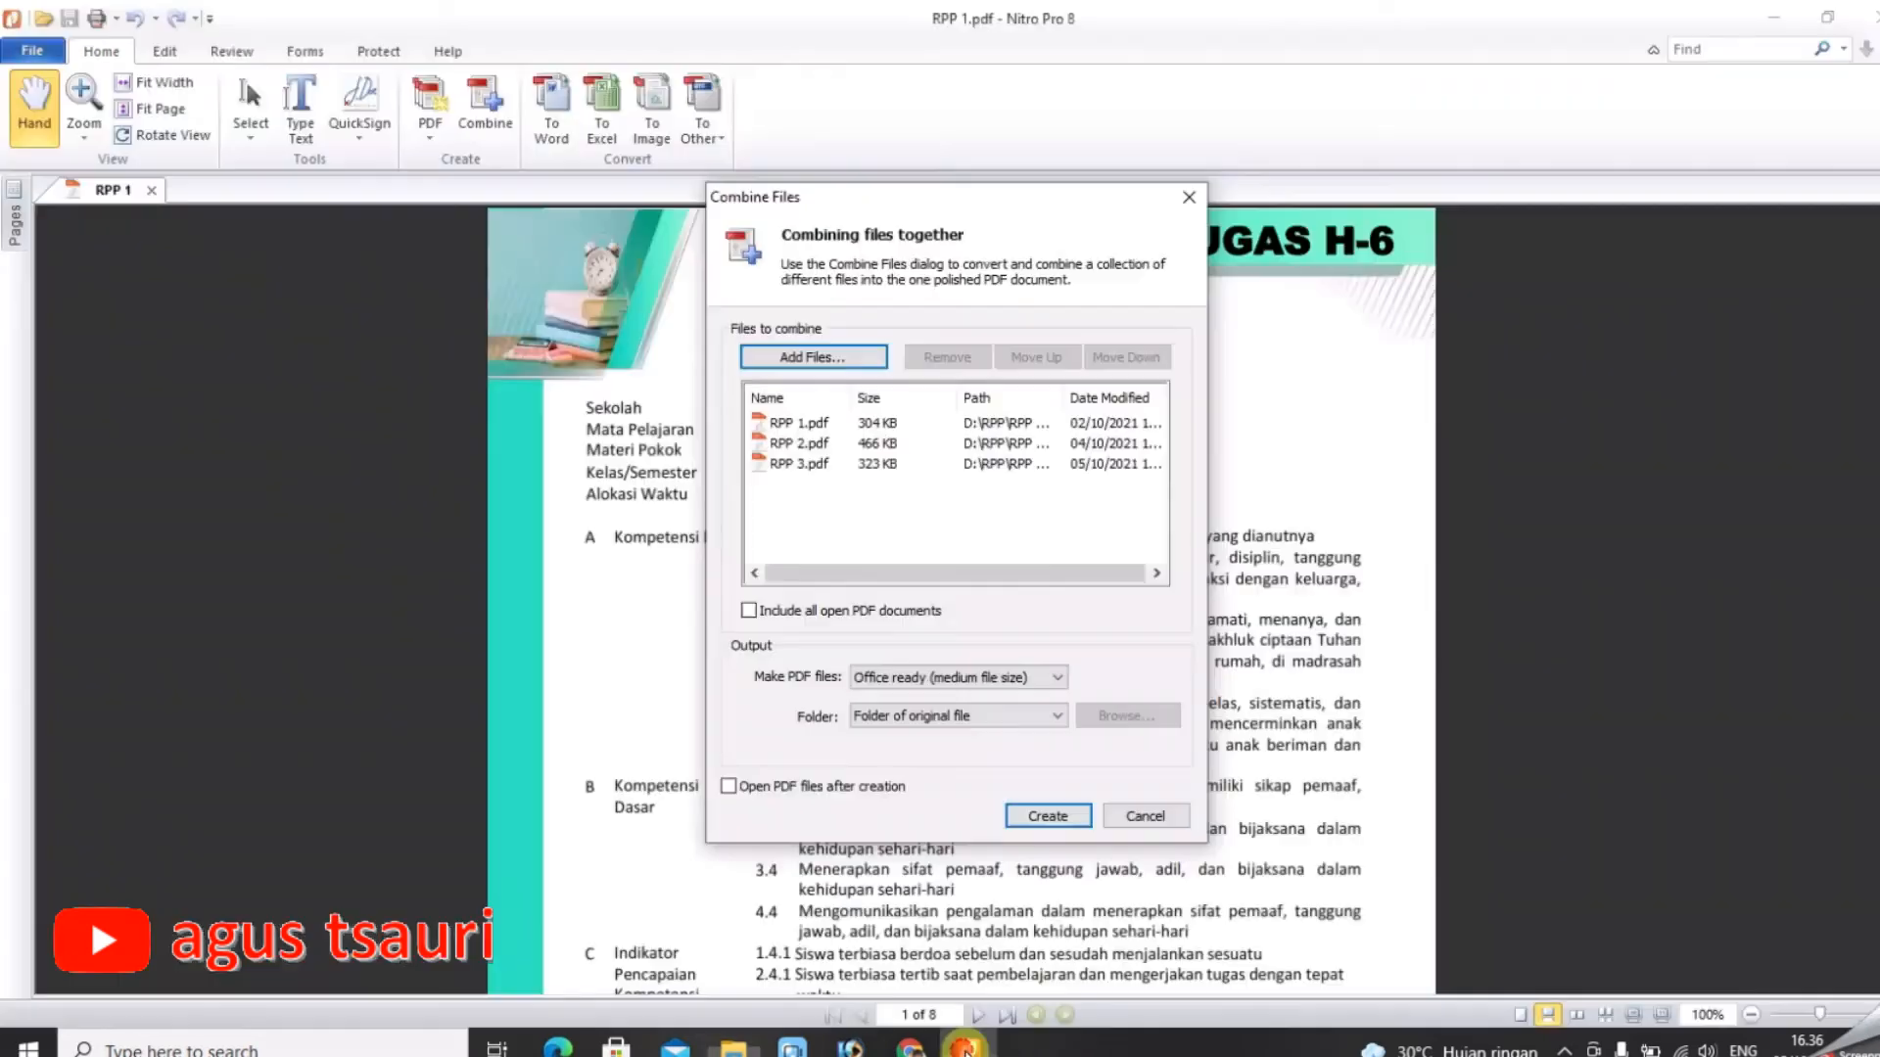
left_click(968, 1045)
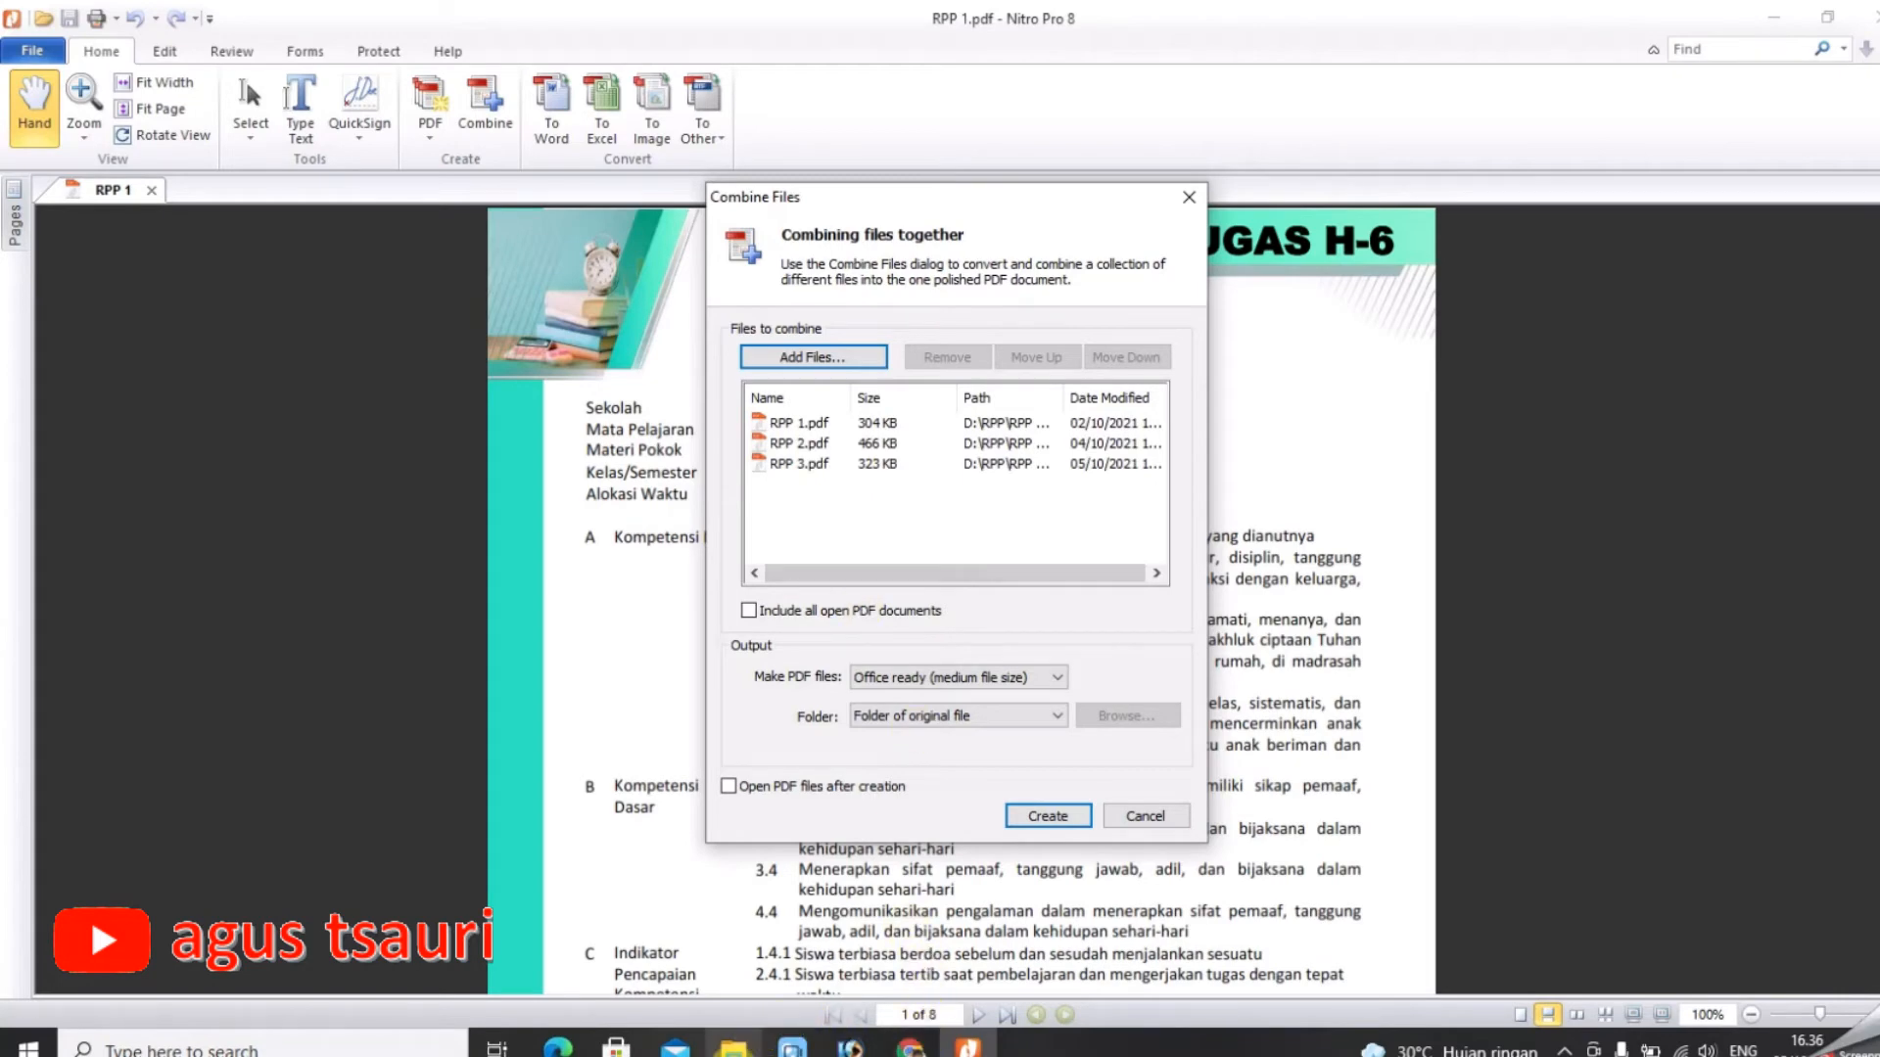
left_click(734, 1046)
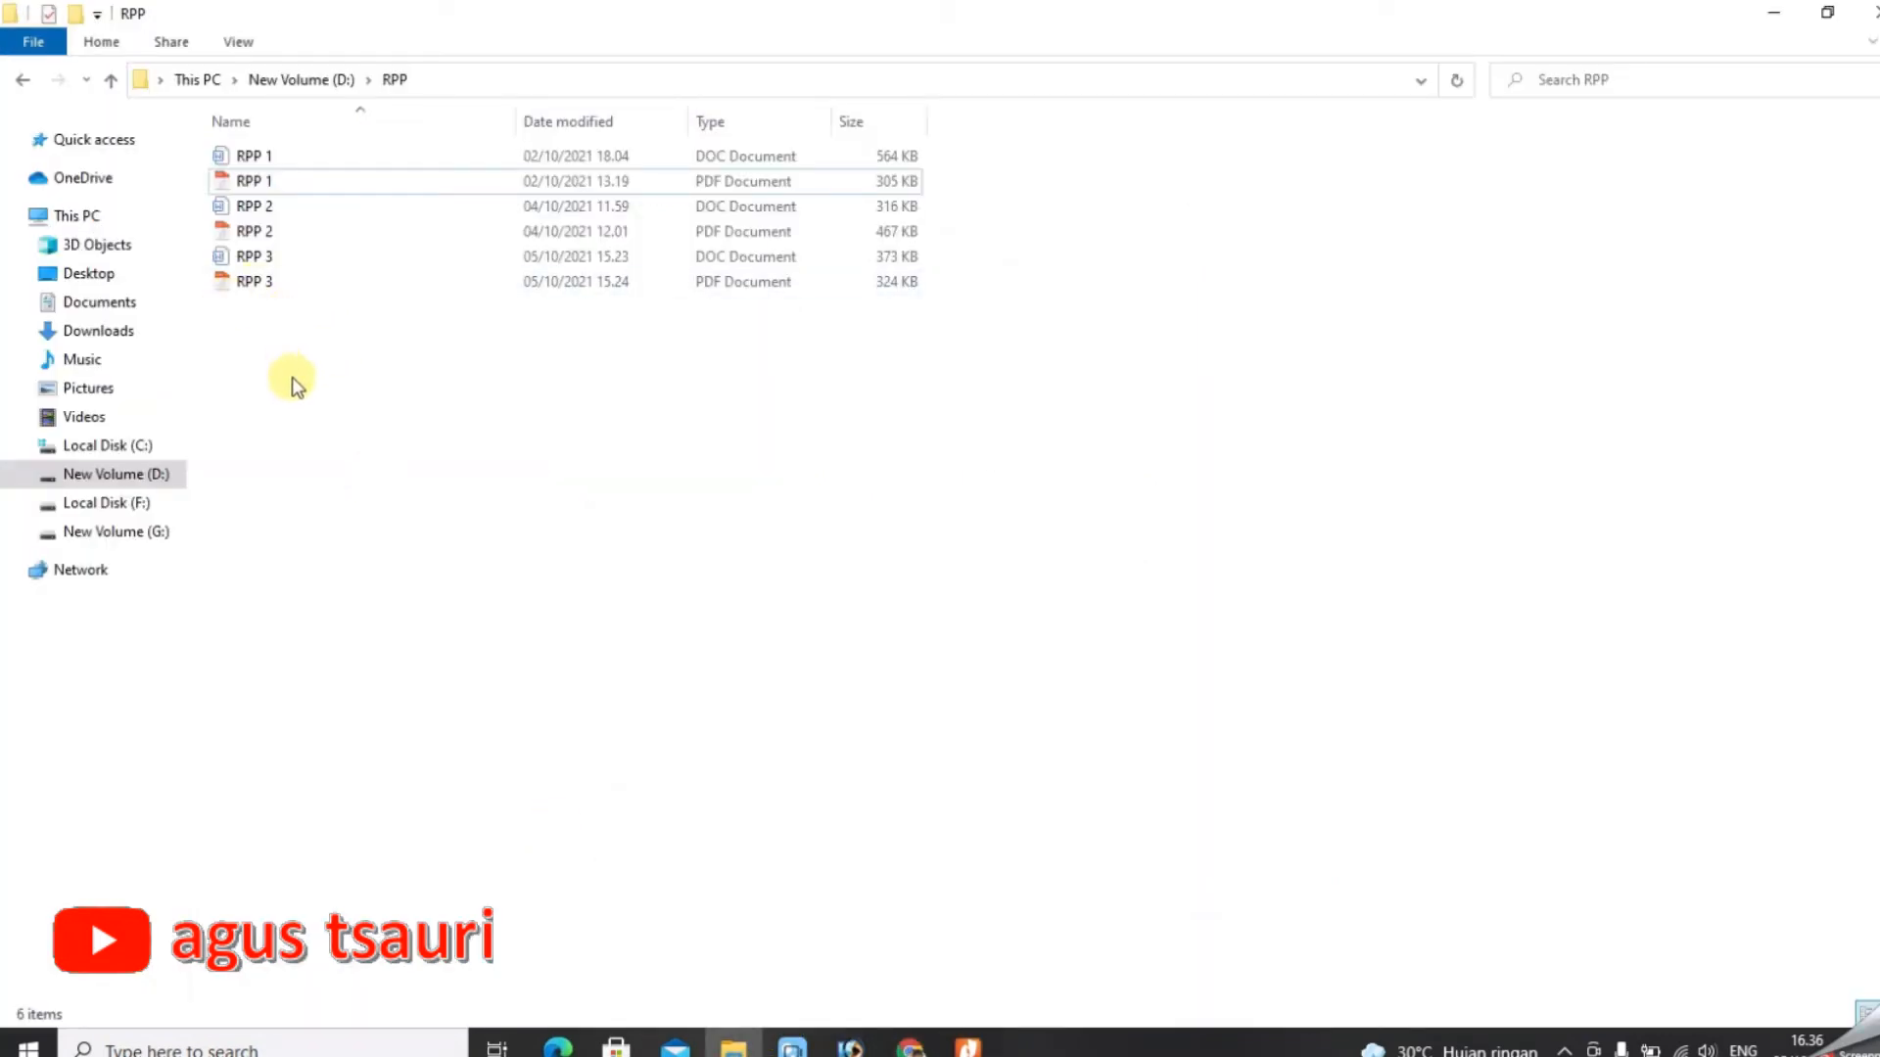
left_click(1018, 1054)
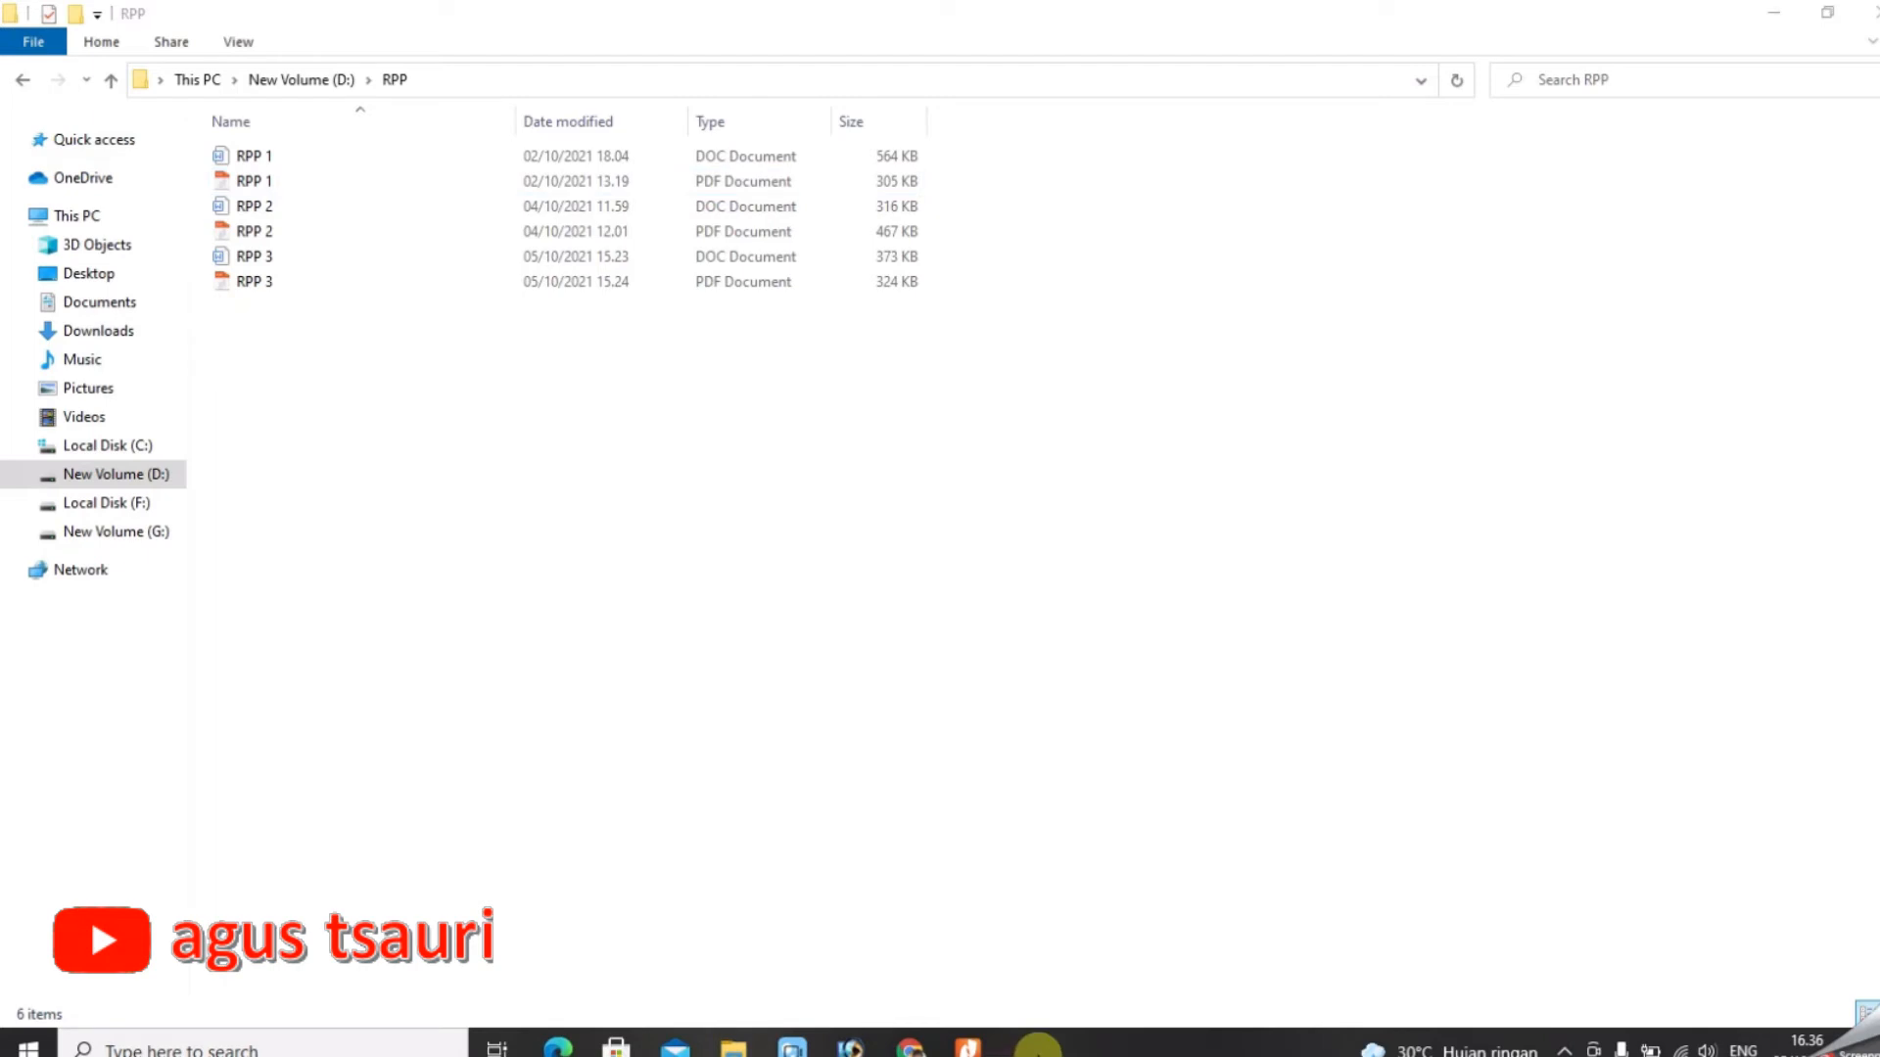
left_click(973, 1049)
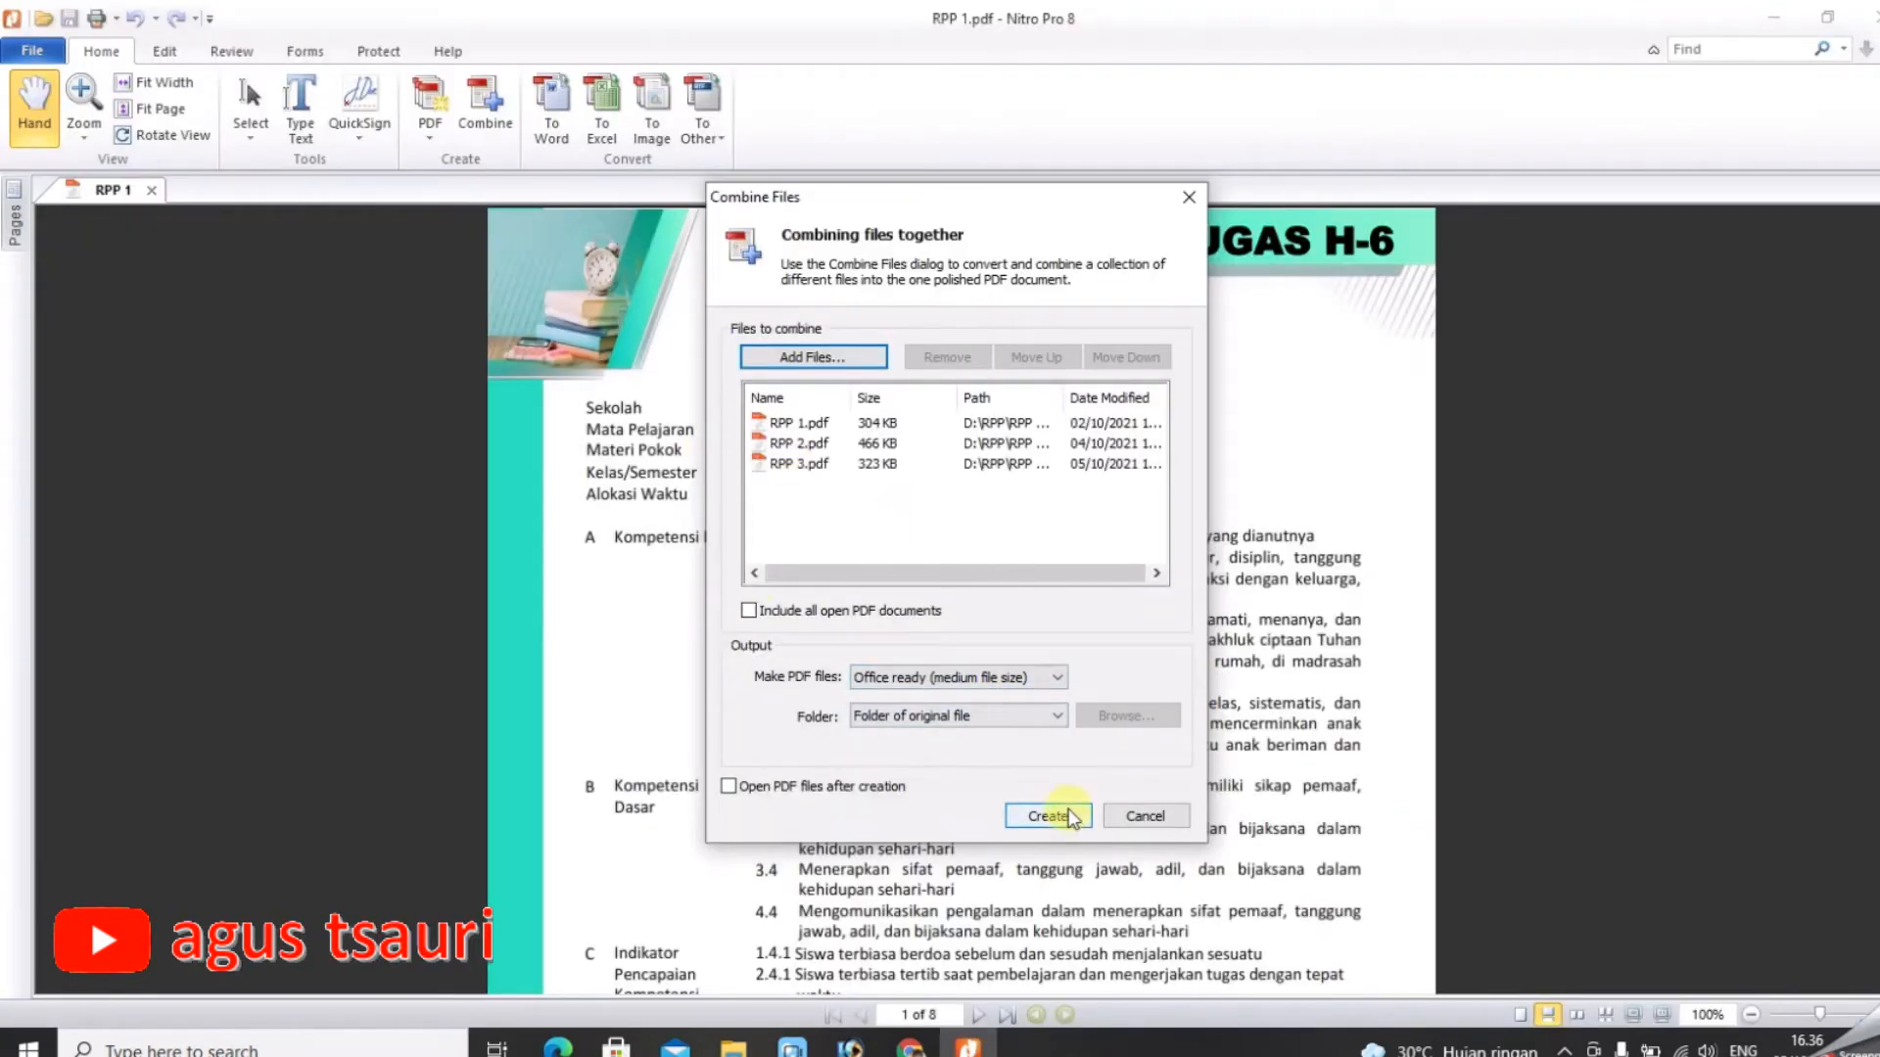
Review the output quality options for the combined PDF and keep Office ready (medium file size).
left_click(1040, 682)
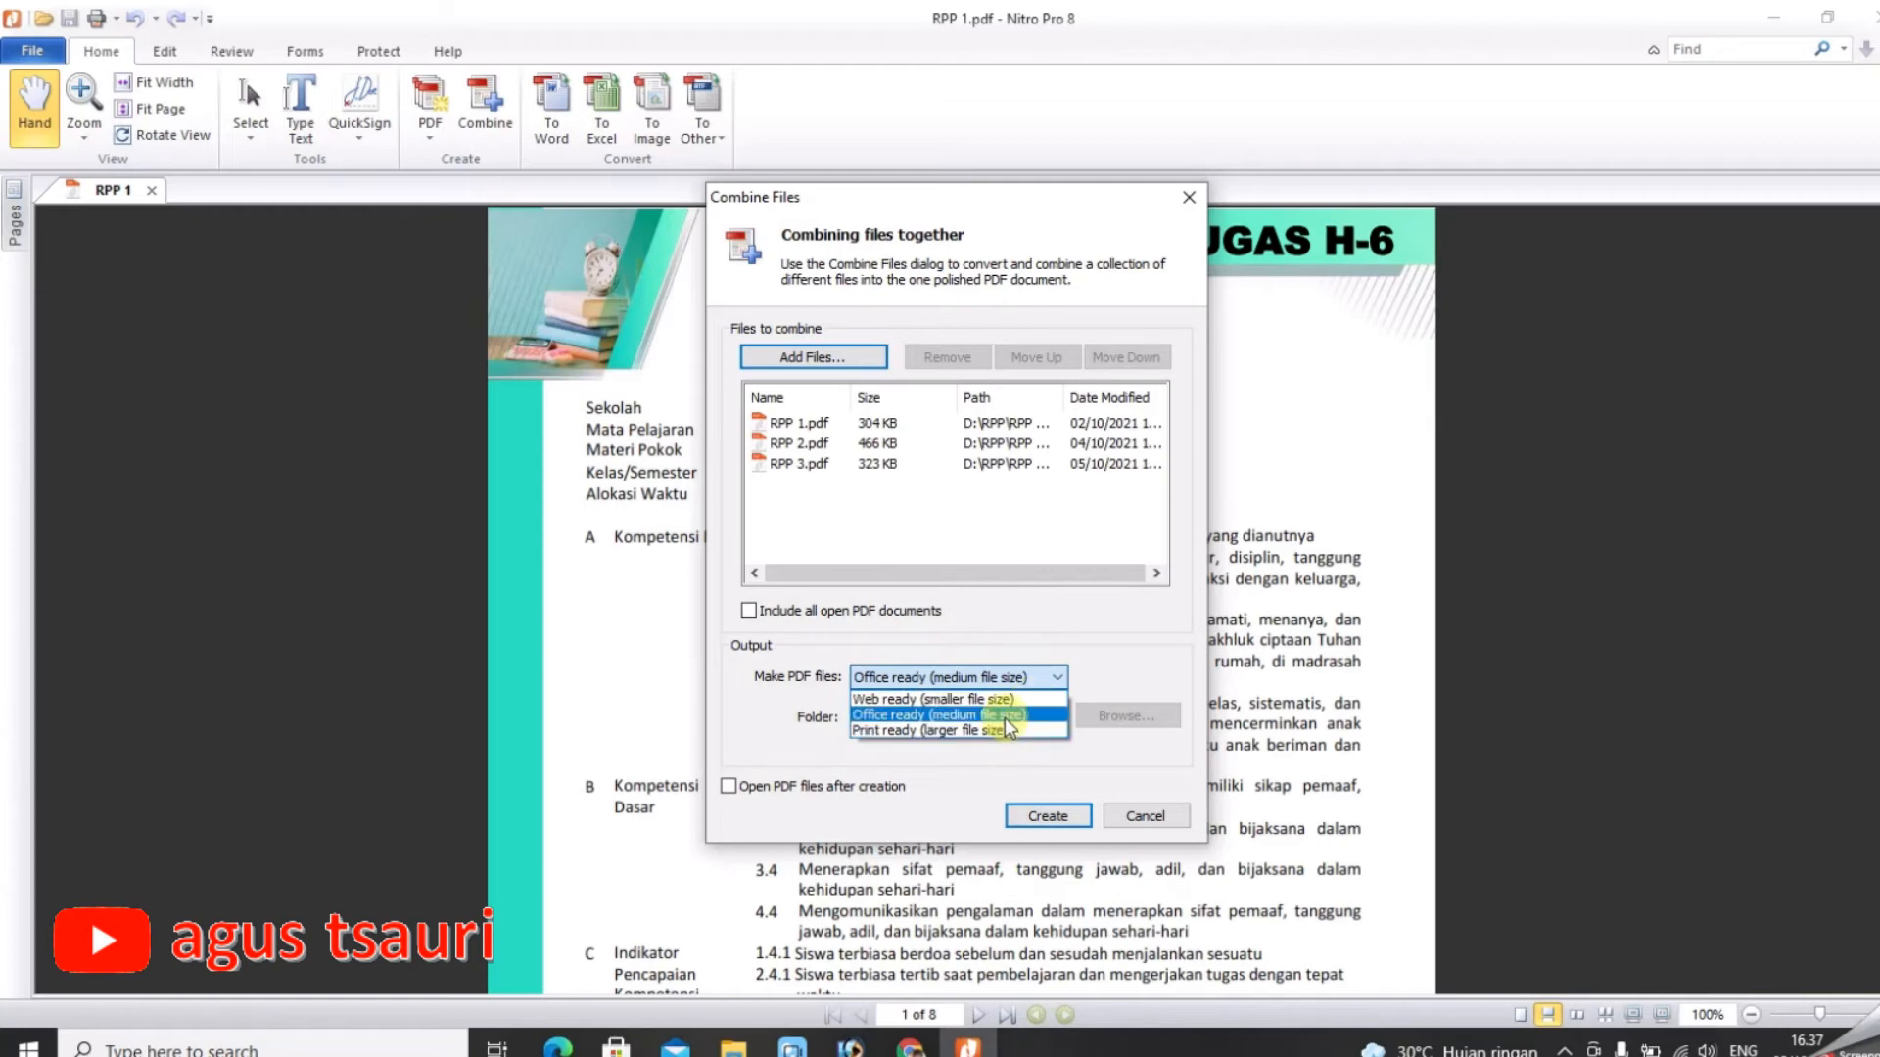
left_click(1004, 716)
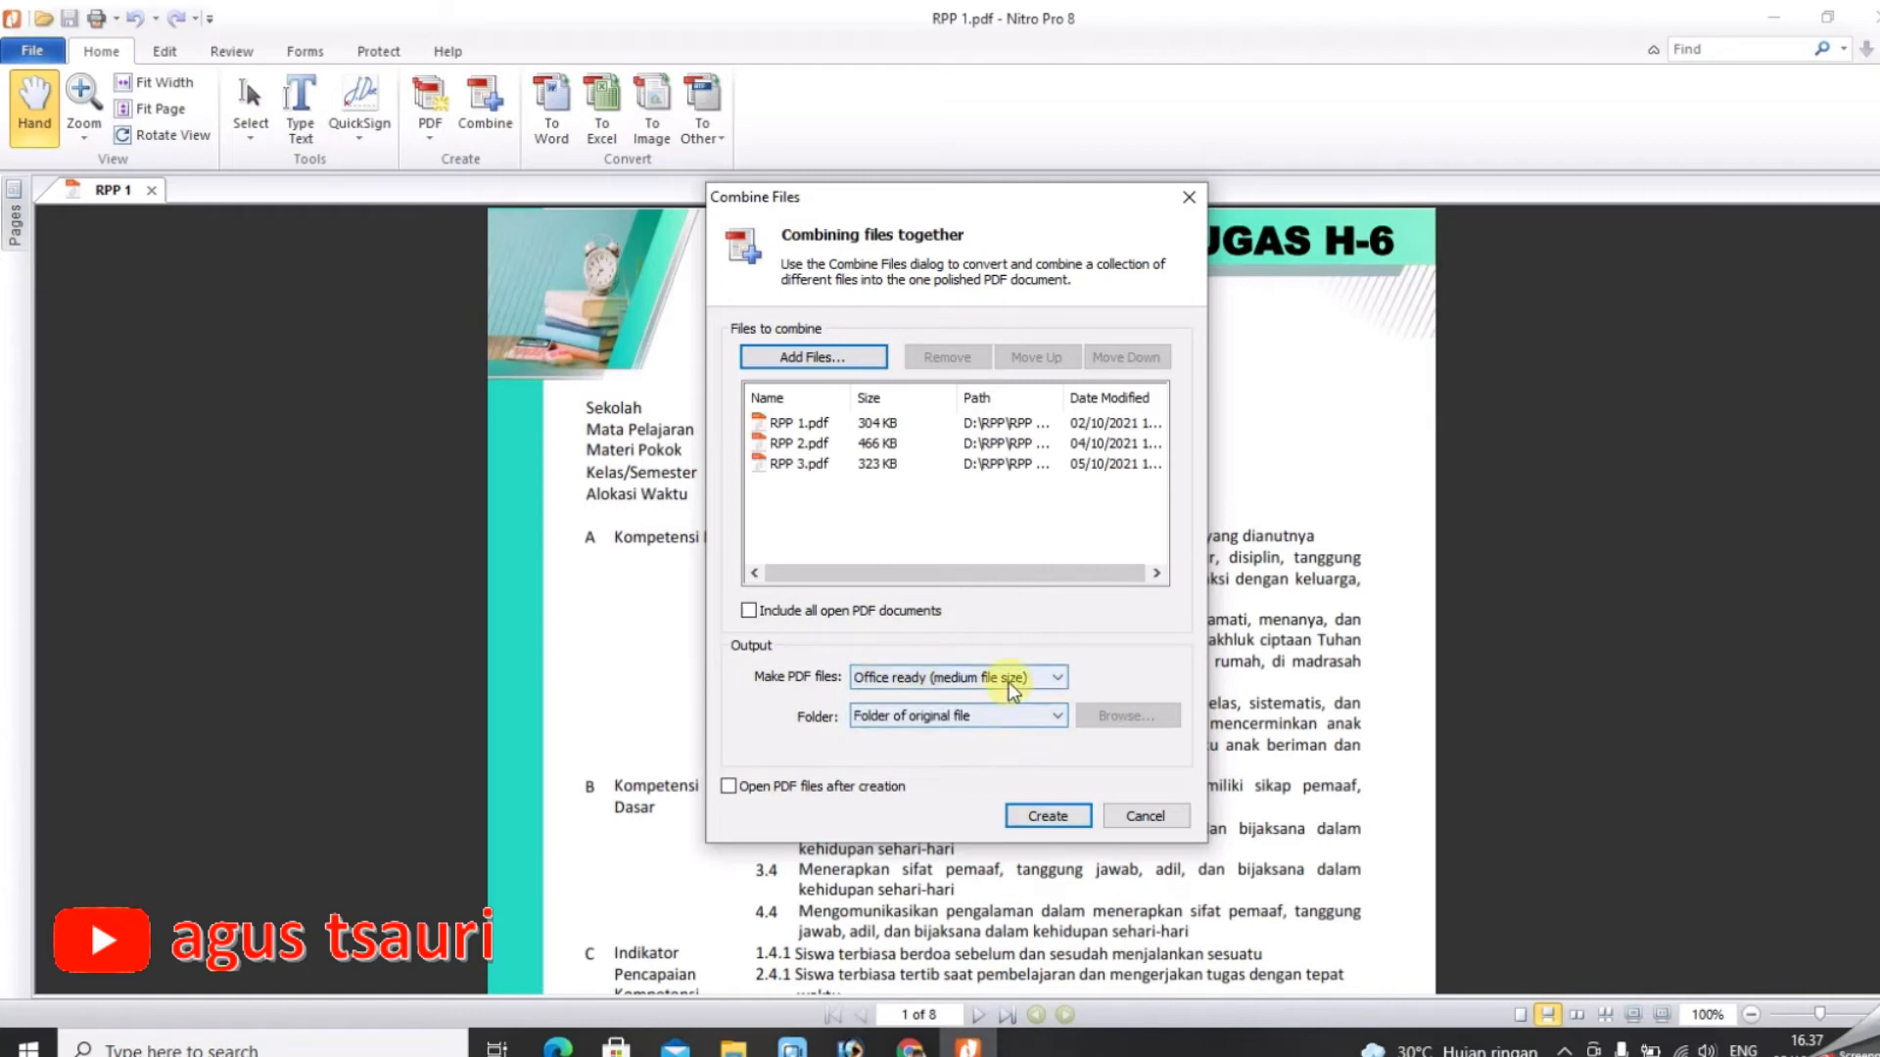
left_click(1003, 680)
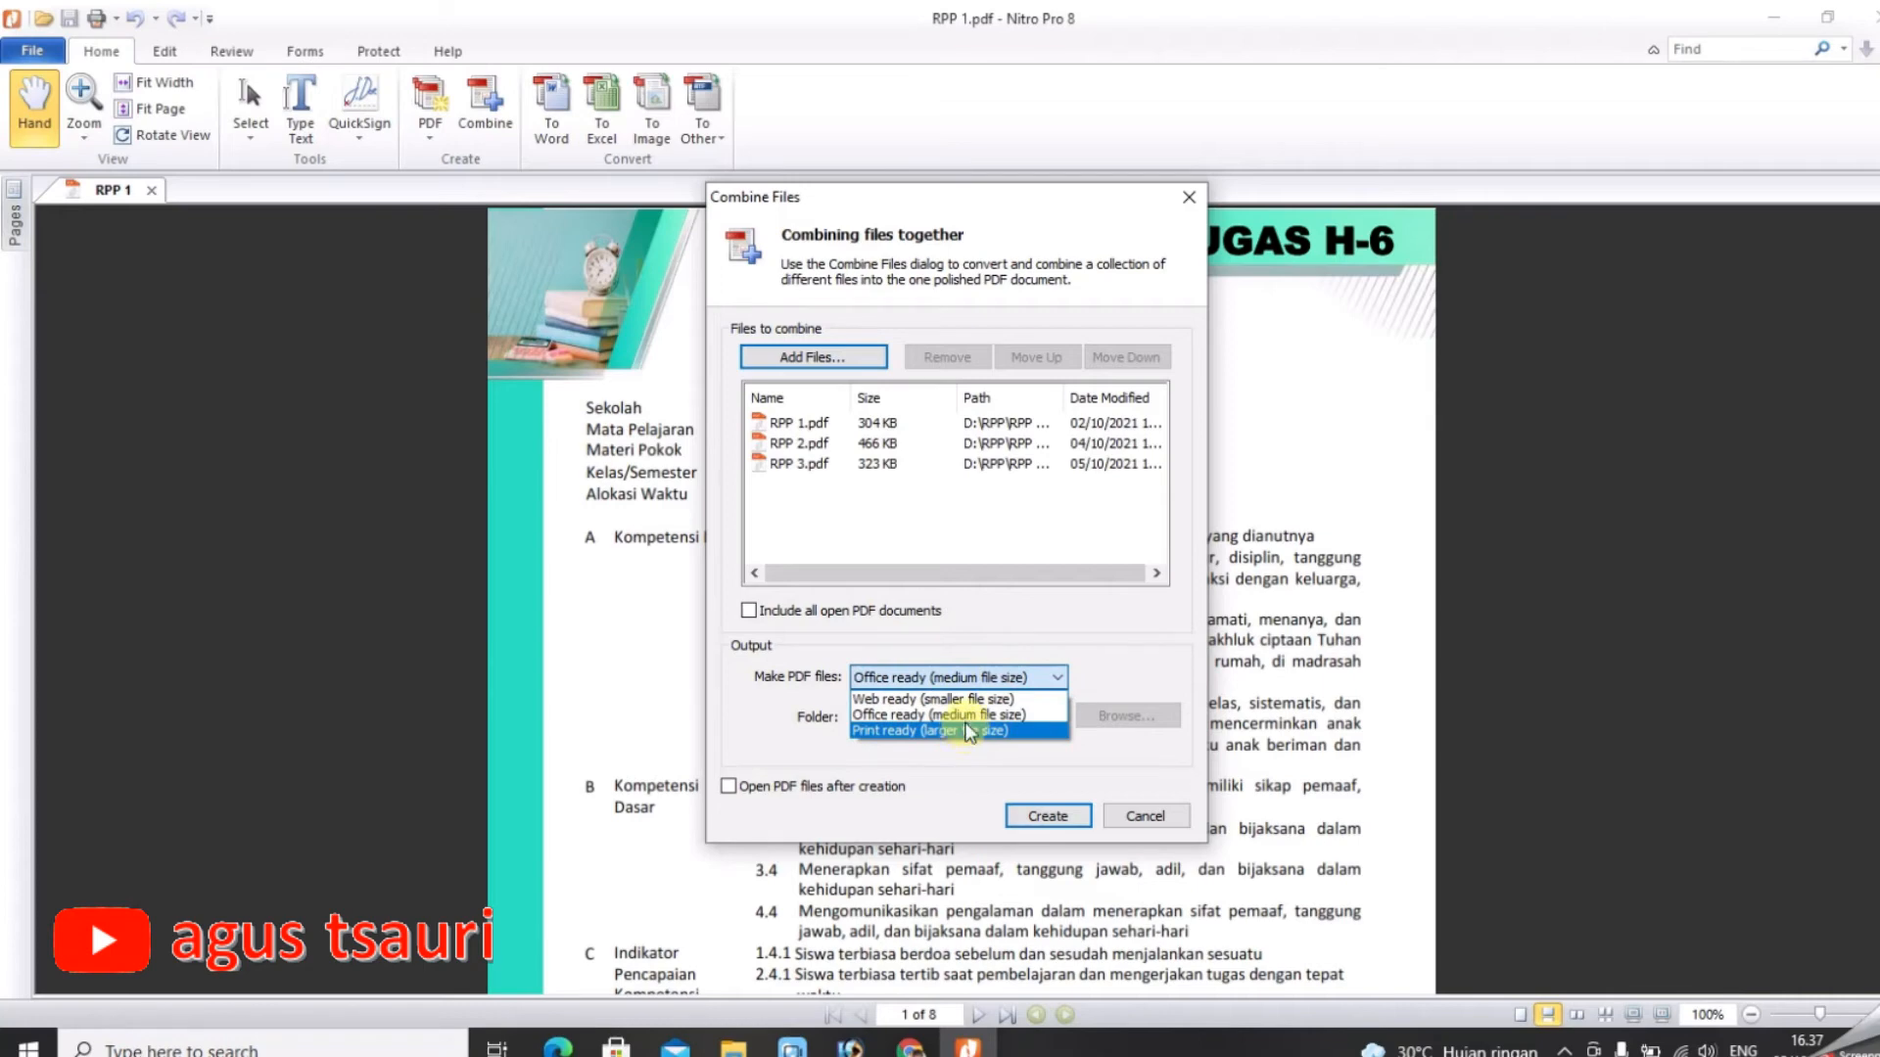
left_click(969, 715)
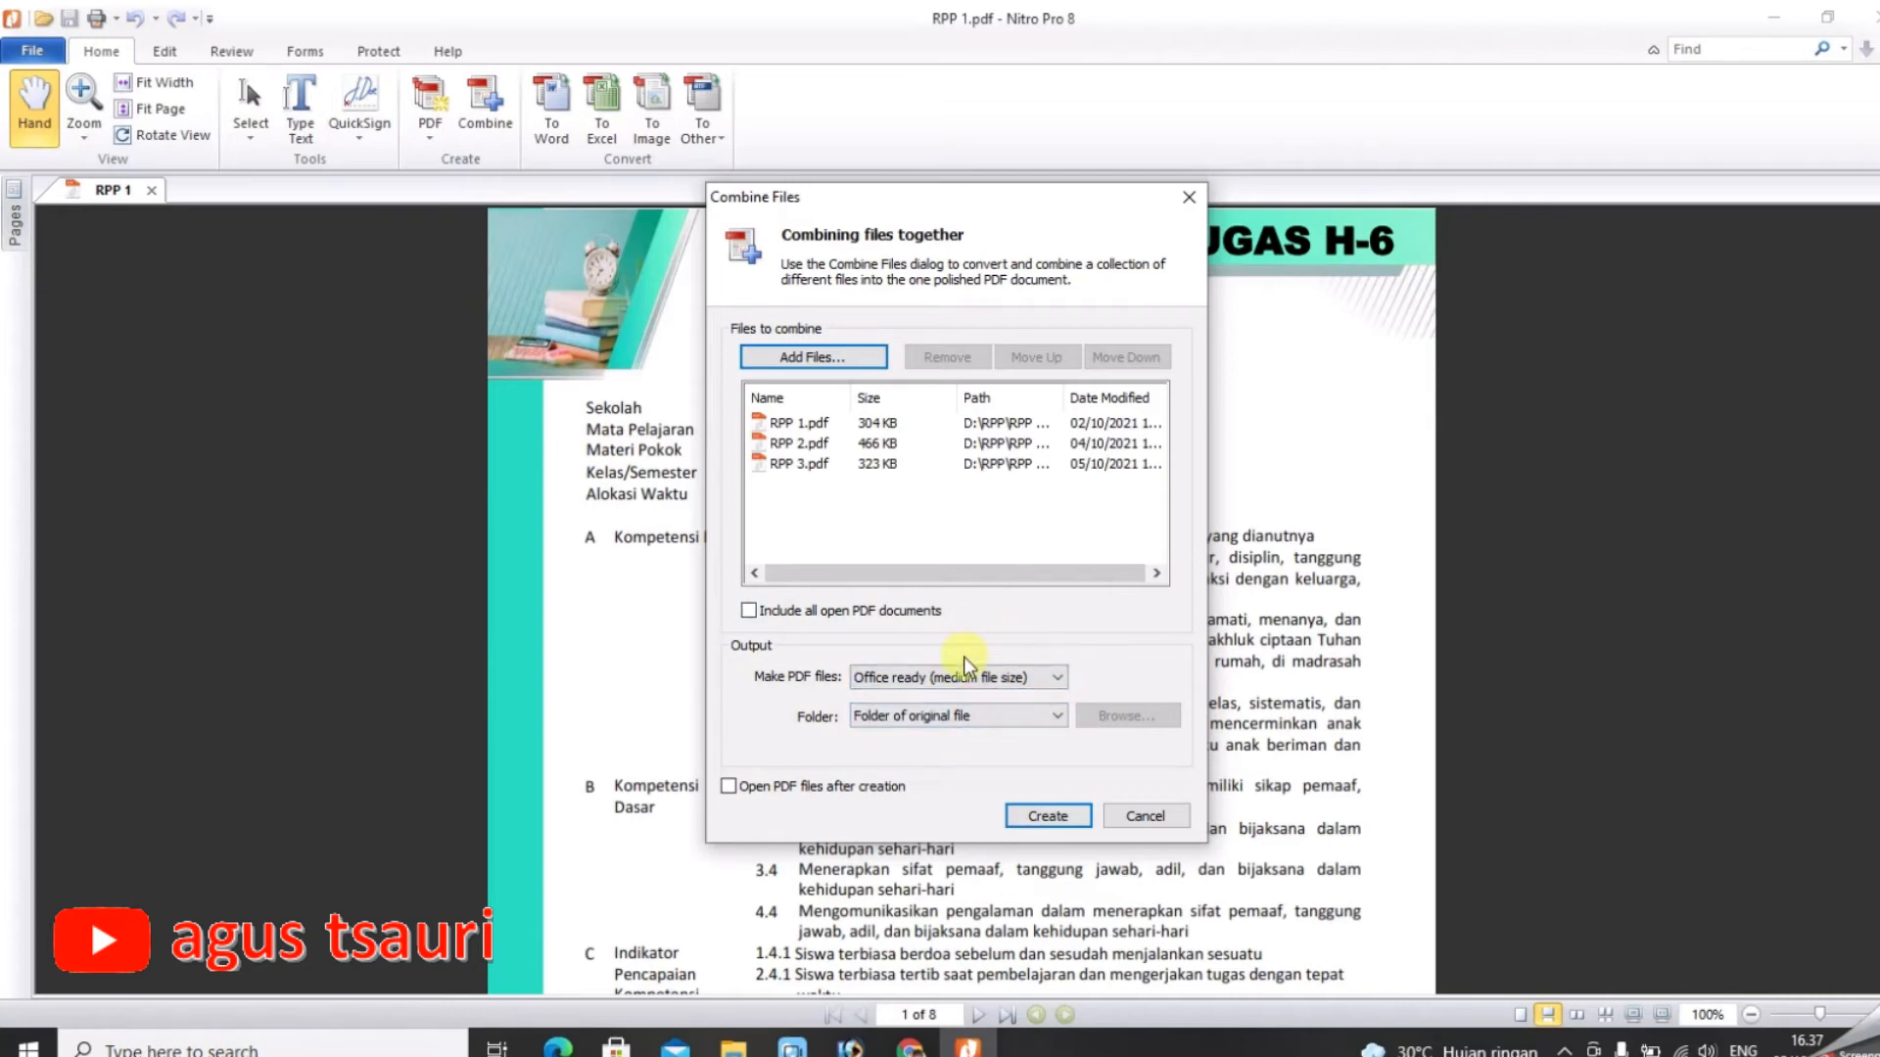
Create the combined PDF and save it in the RPP folder as Gabungan RPP.
left_click(1048, 817)
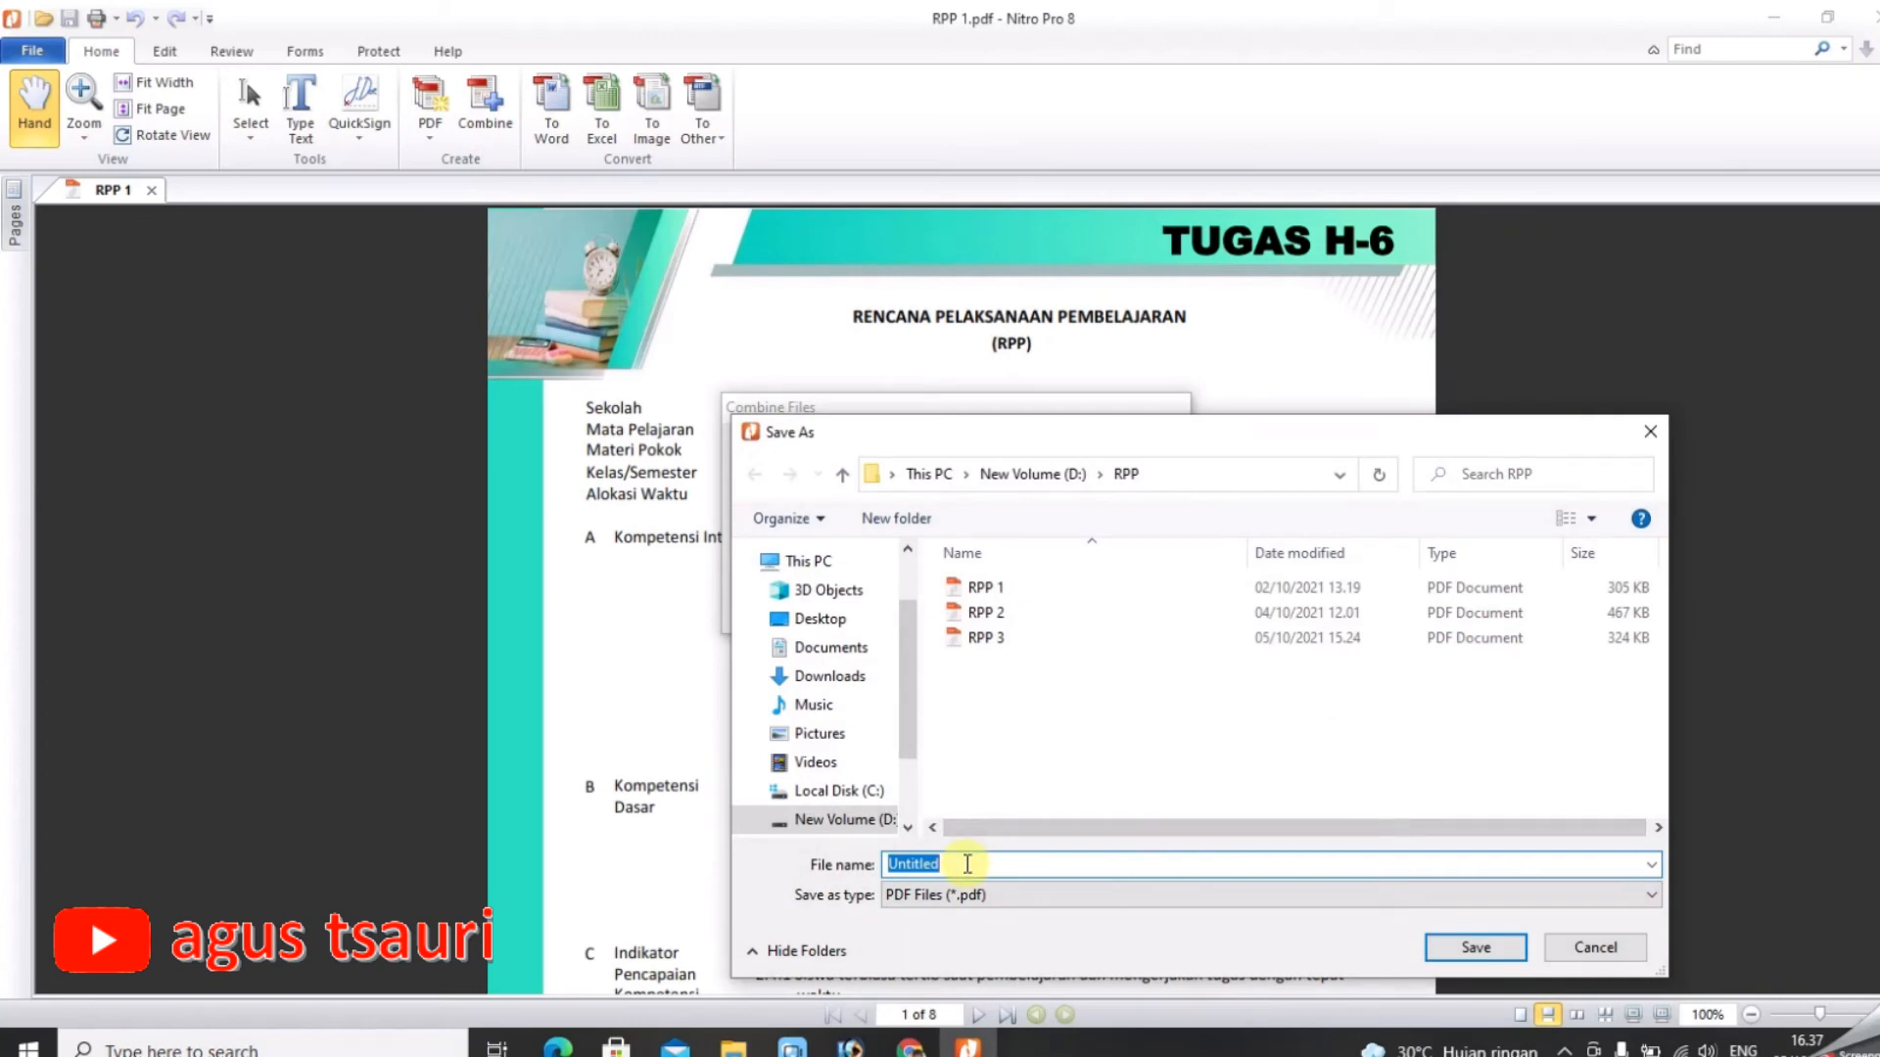
type("gAB")
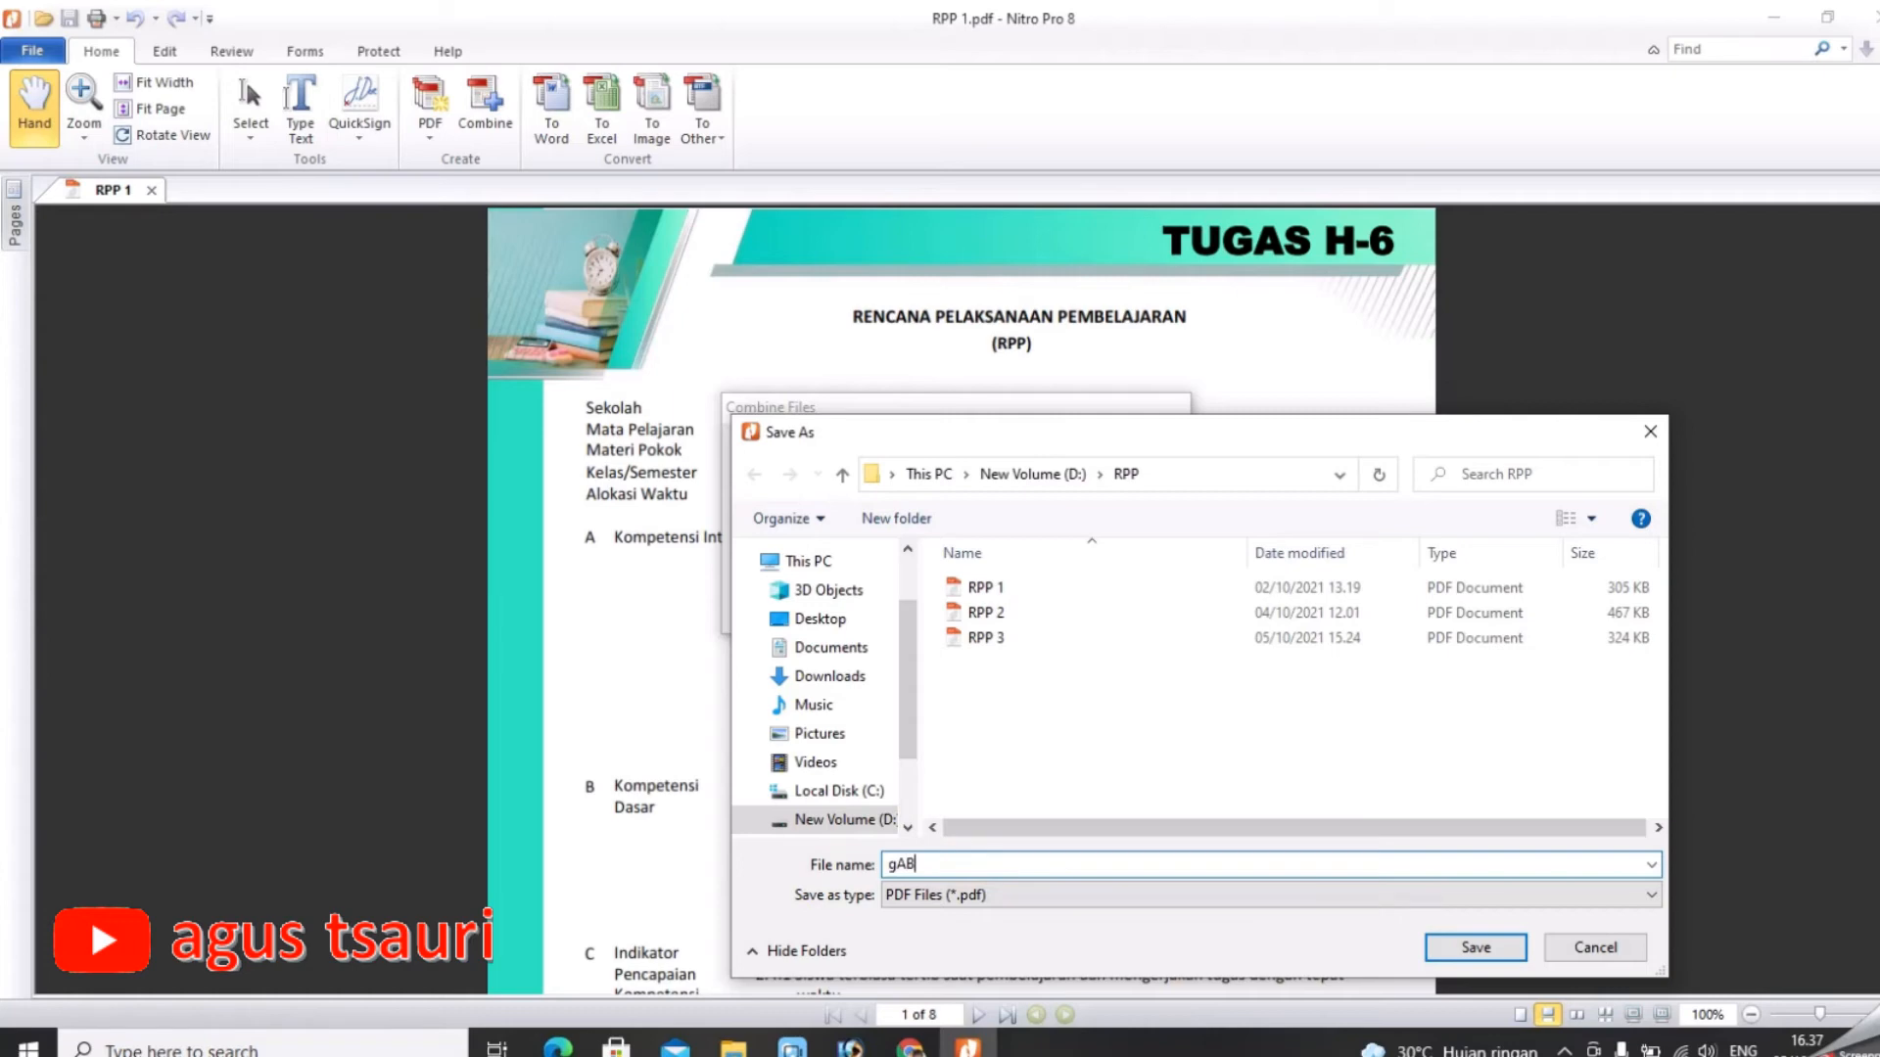
type("Gabungan R")
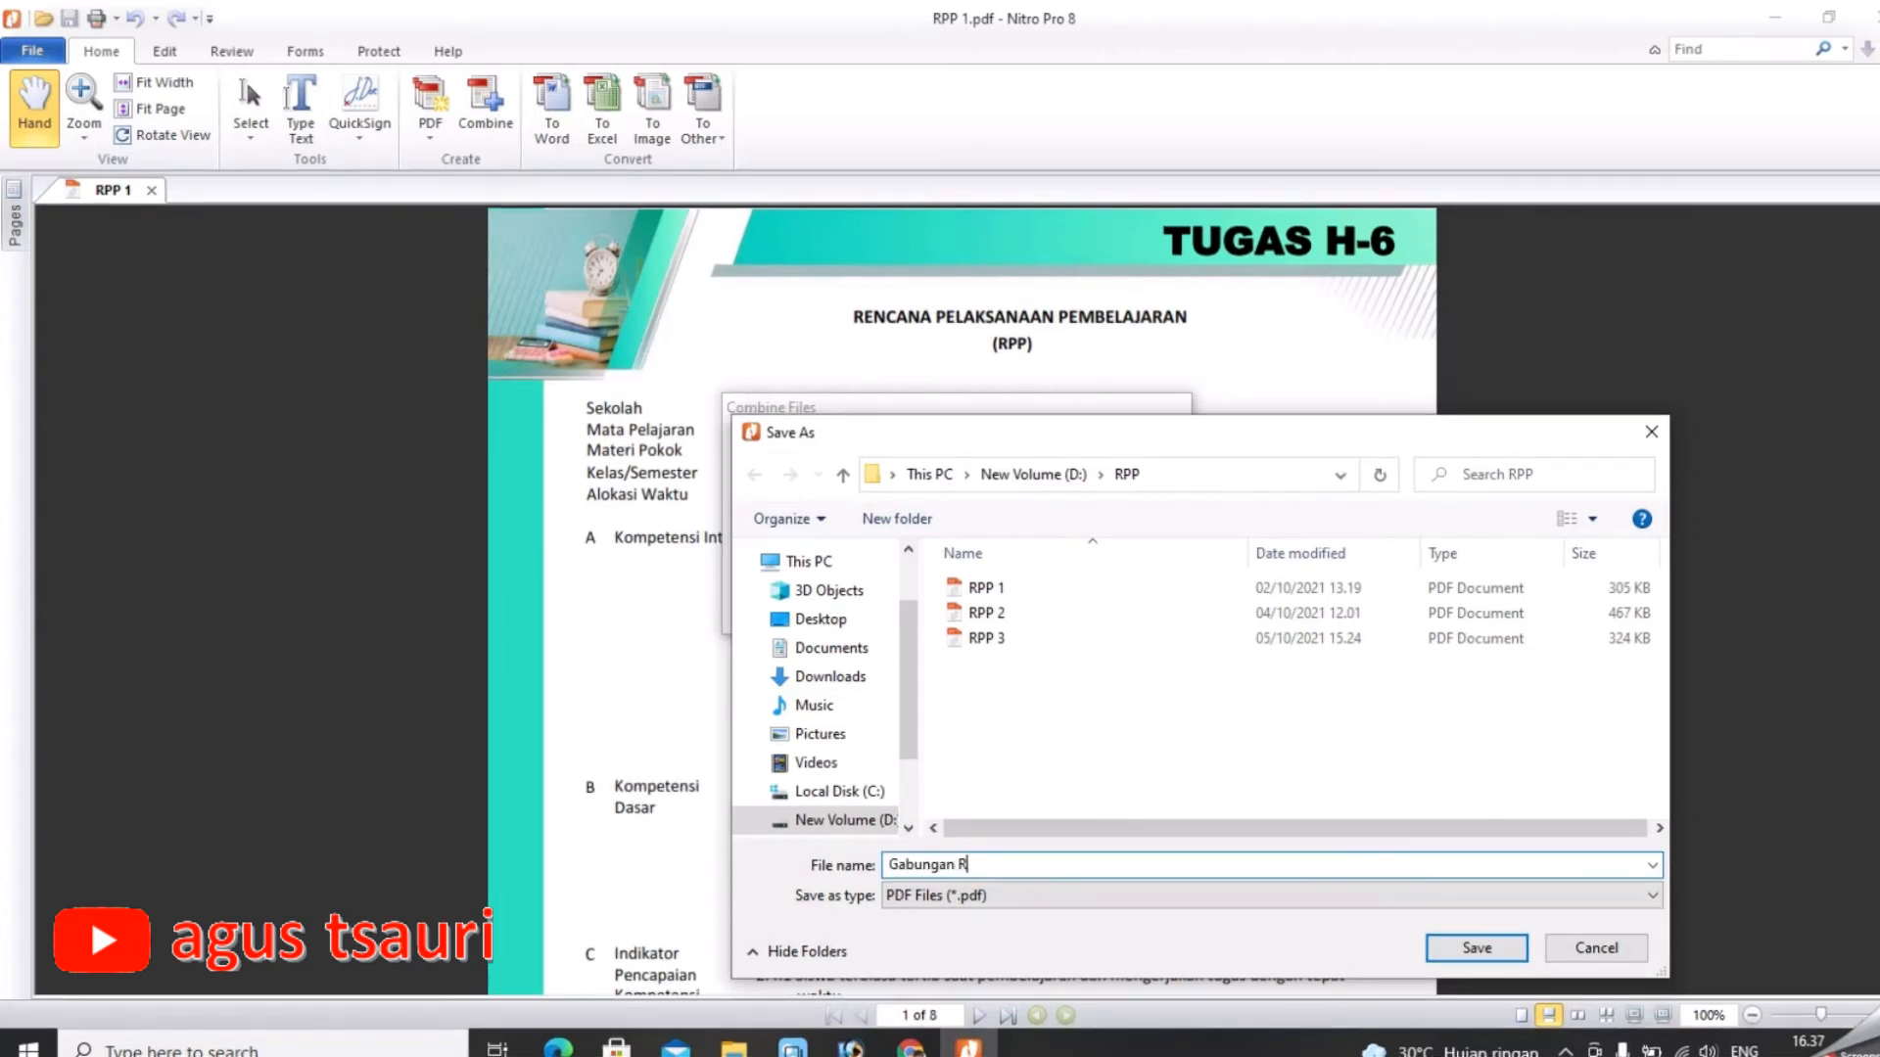
type("PP")
left_click(1483, 949)
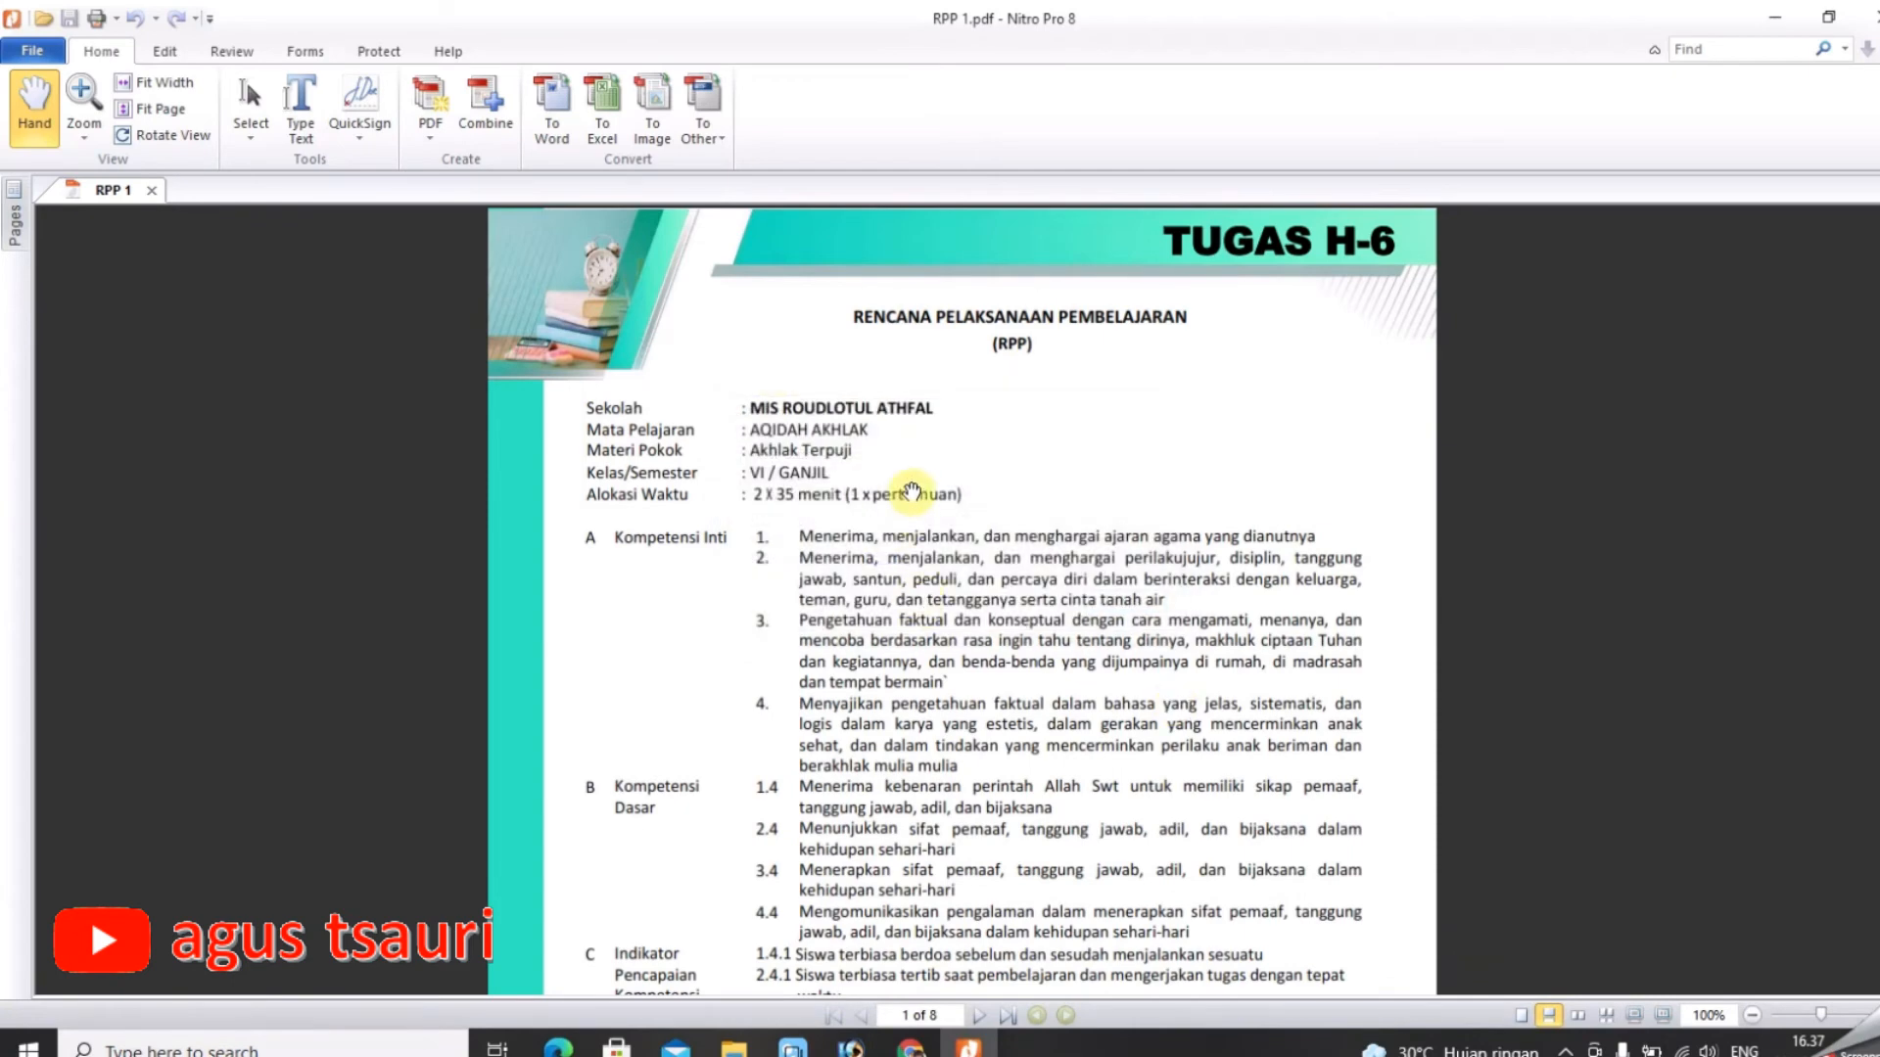
Open the Gabungan RPP PDF from the RPP folder in File Explorer, and close the RPP 1 document in Nitro Pro.
left_click(733, 1046)
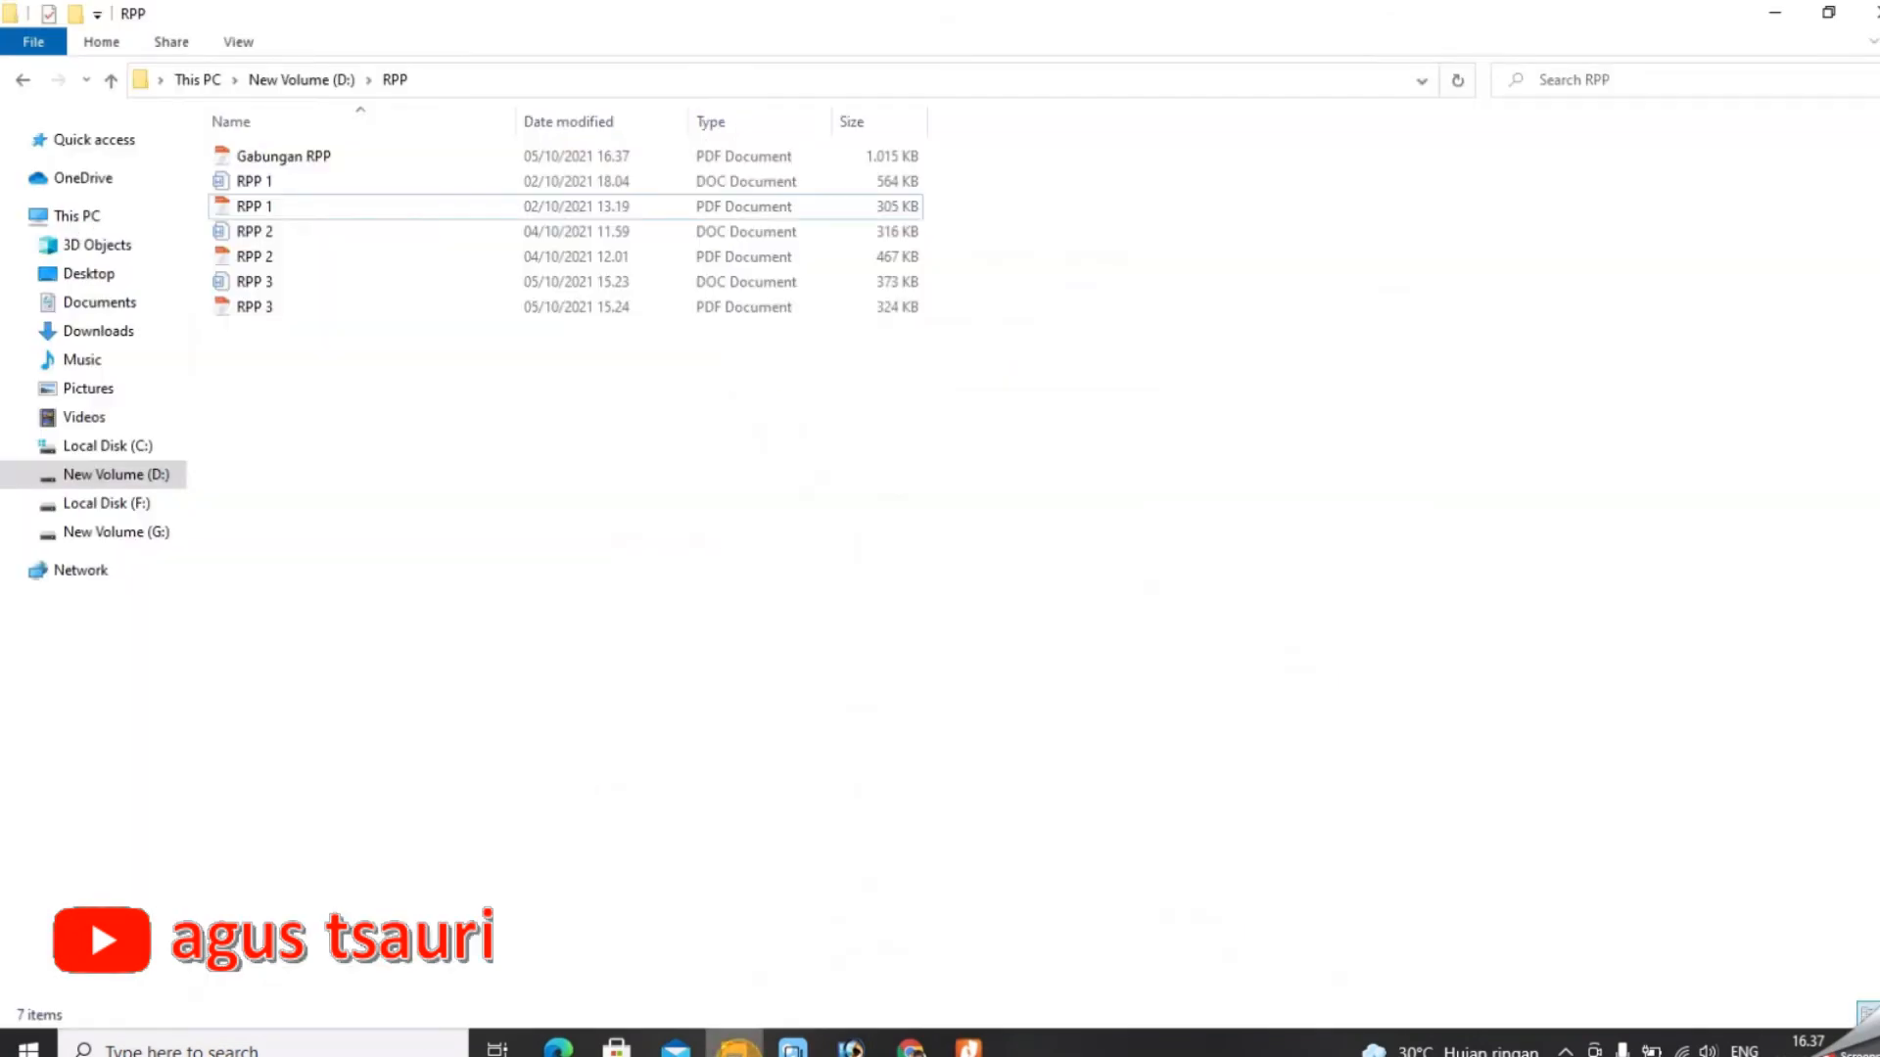
left_click(280, 162)
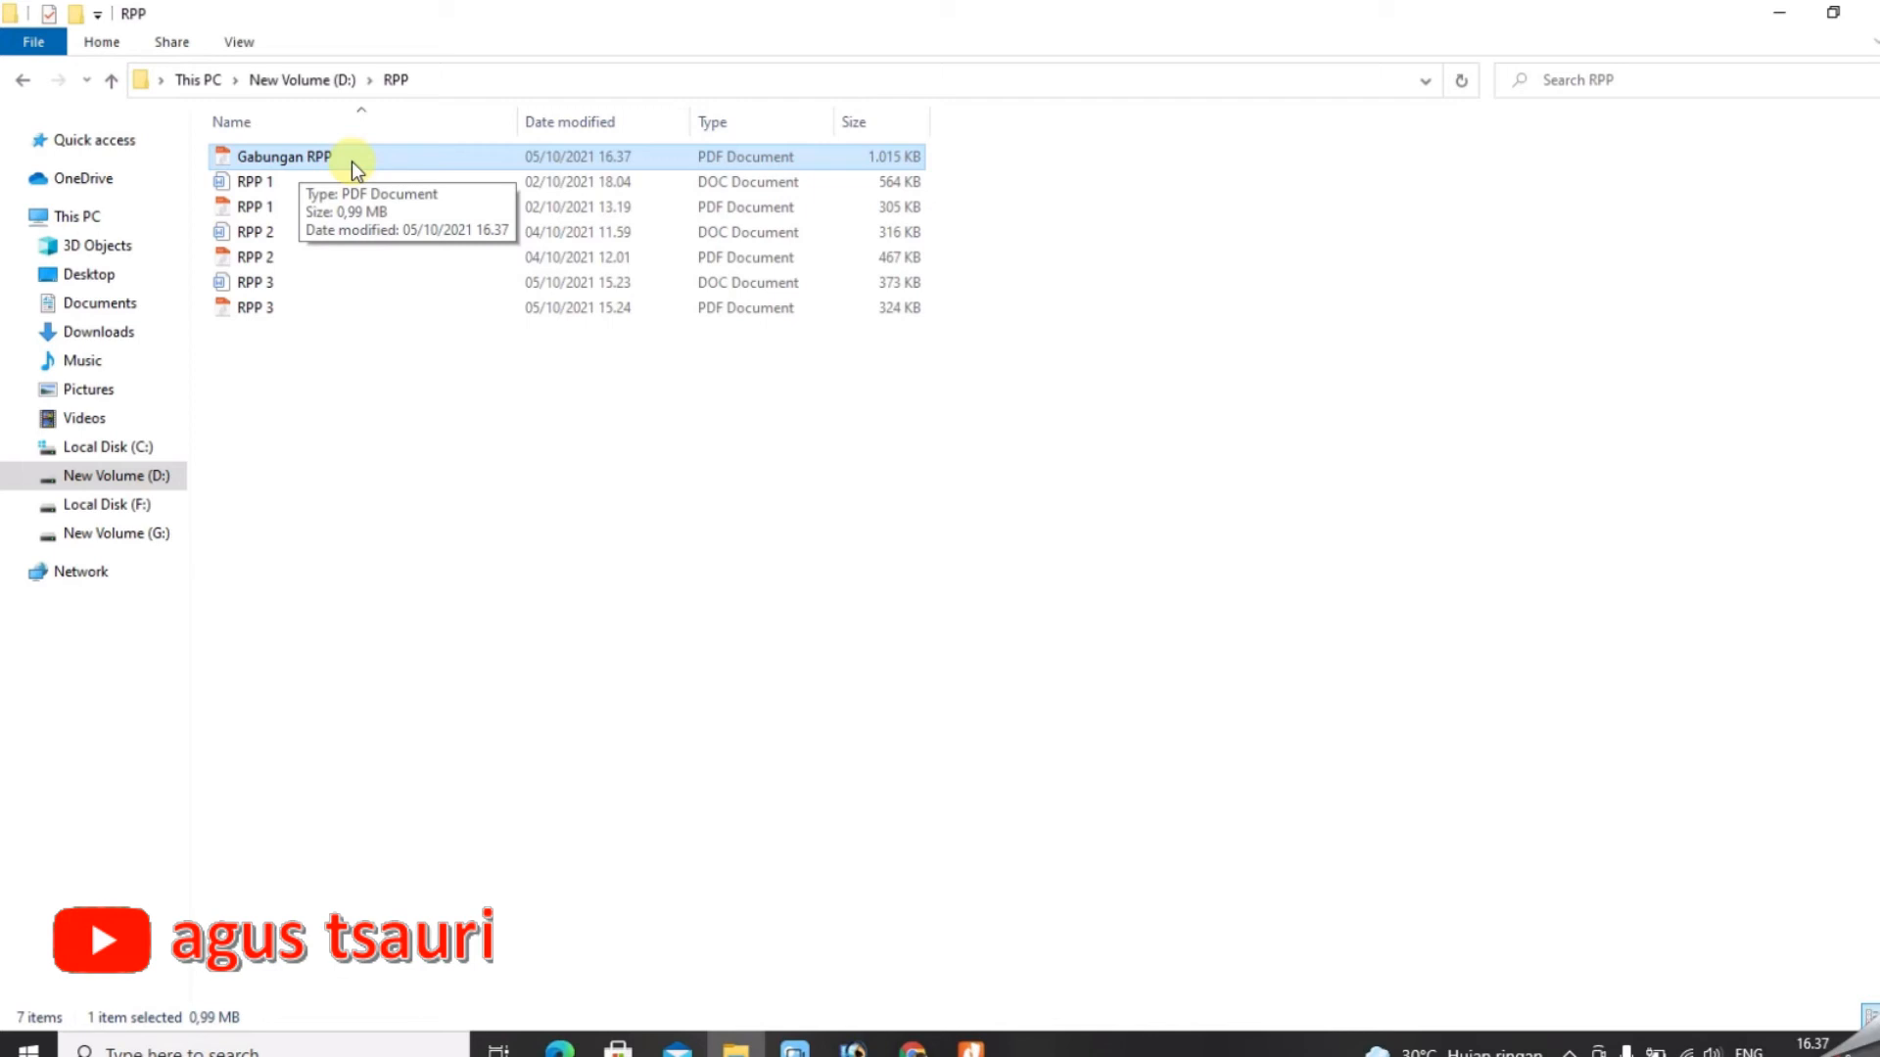
left_click(515, 433)
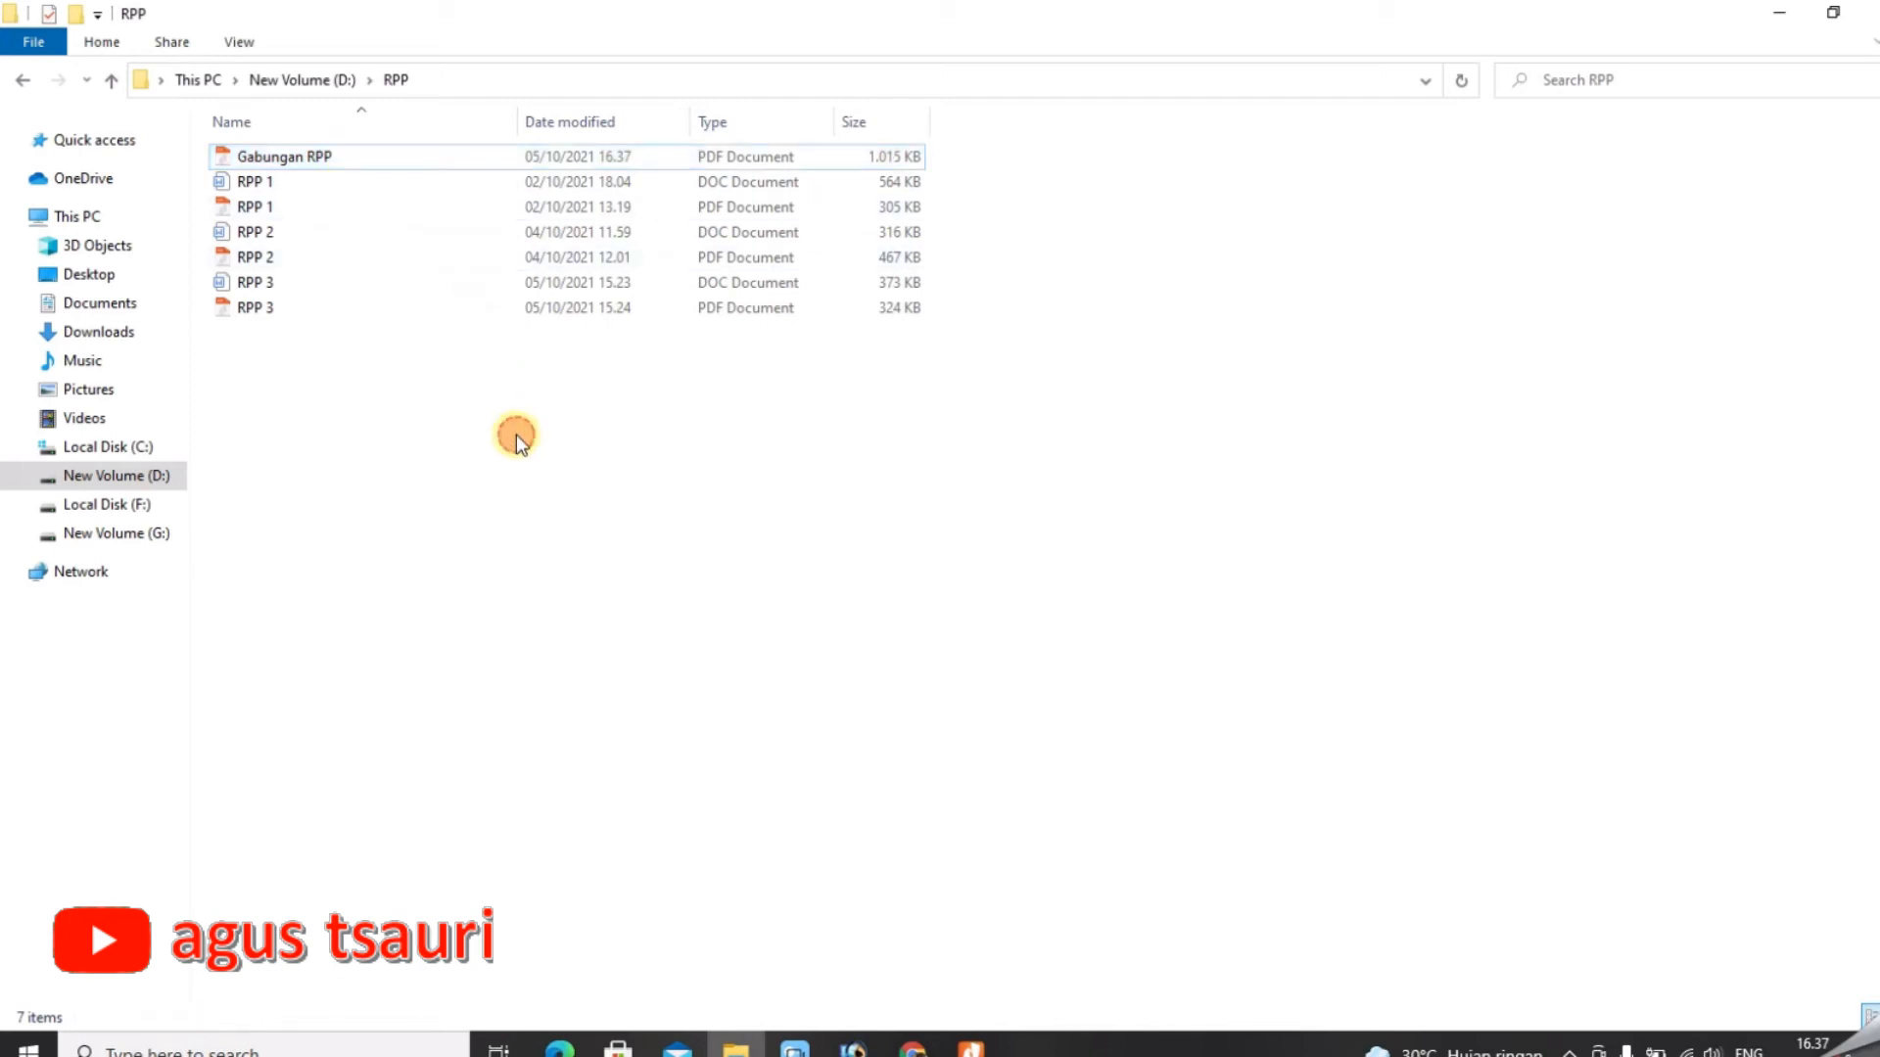
left_click(354, 154)
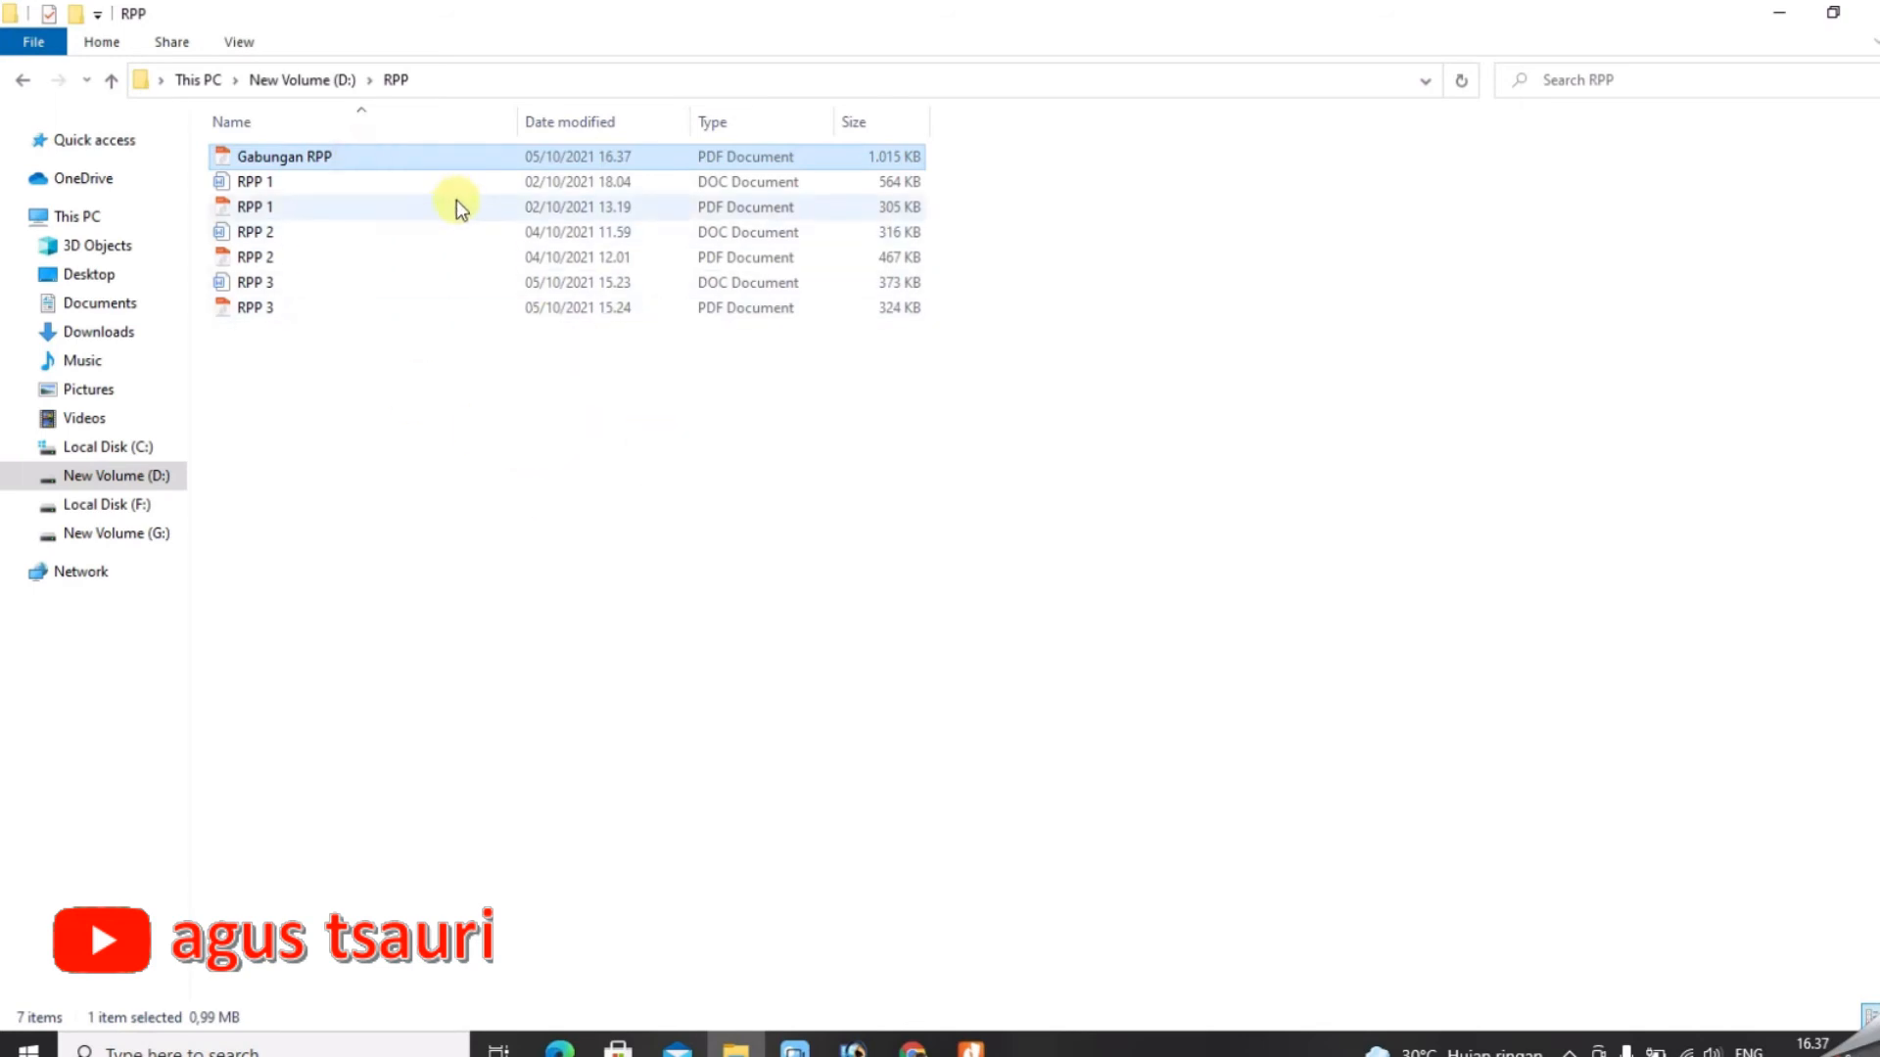
double_click(339, 156)
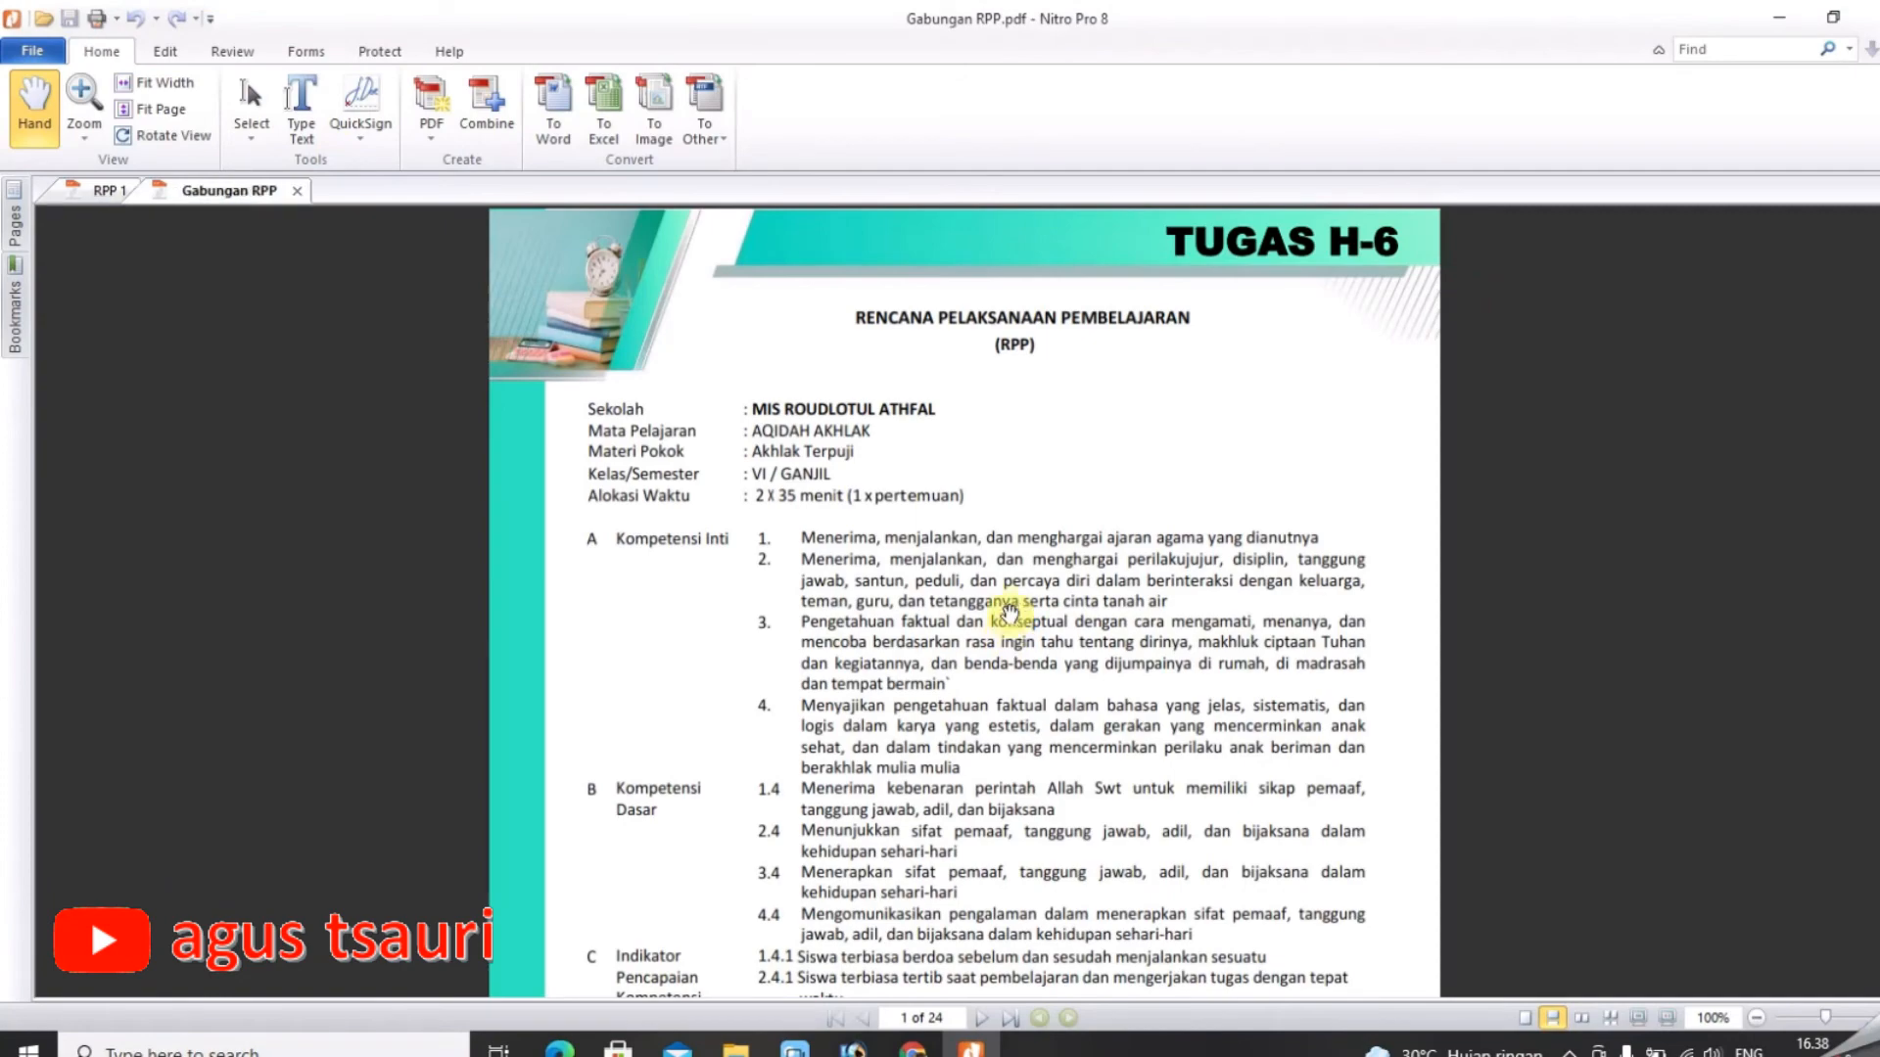
left_click(102, 188)
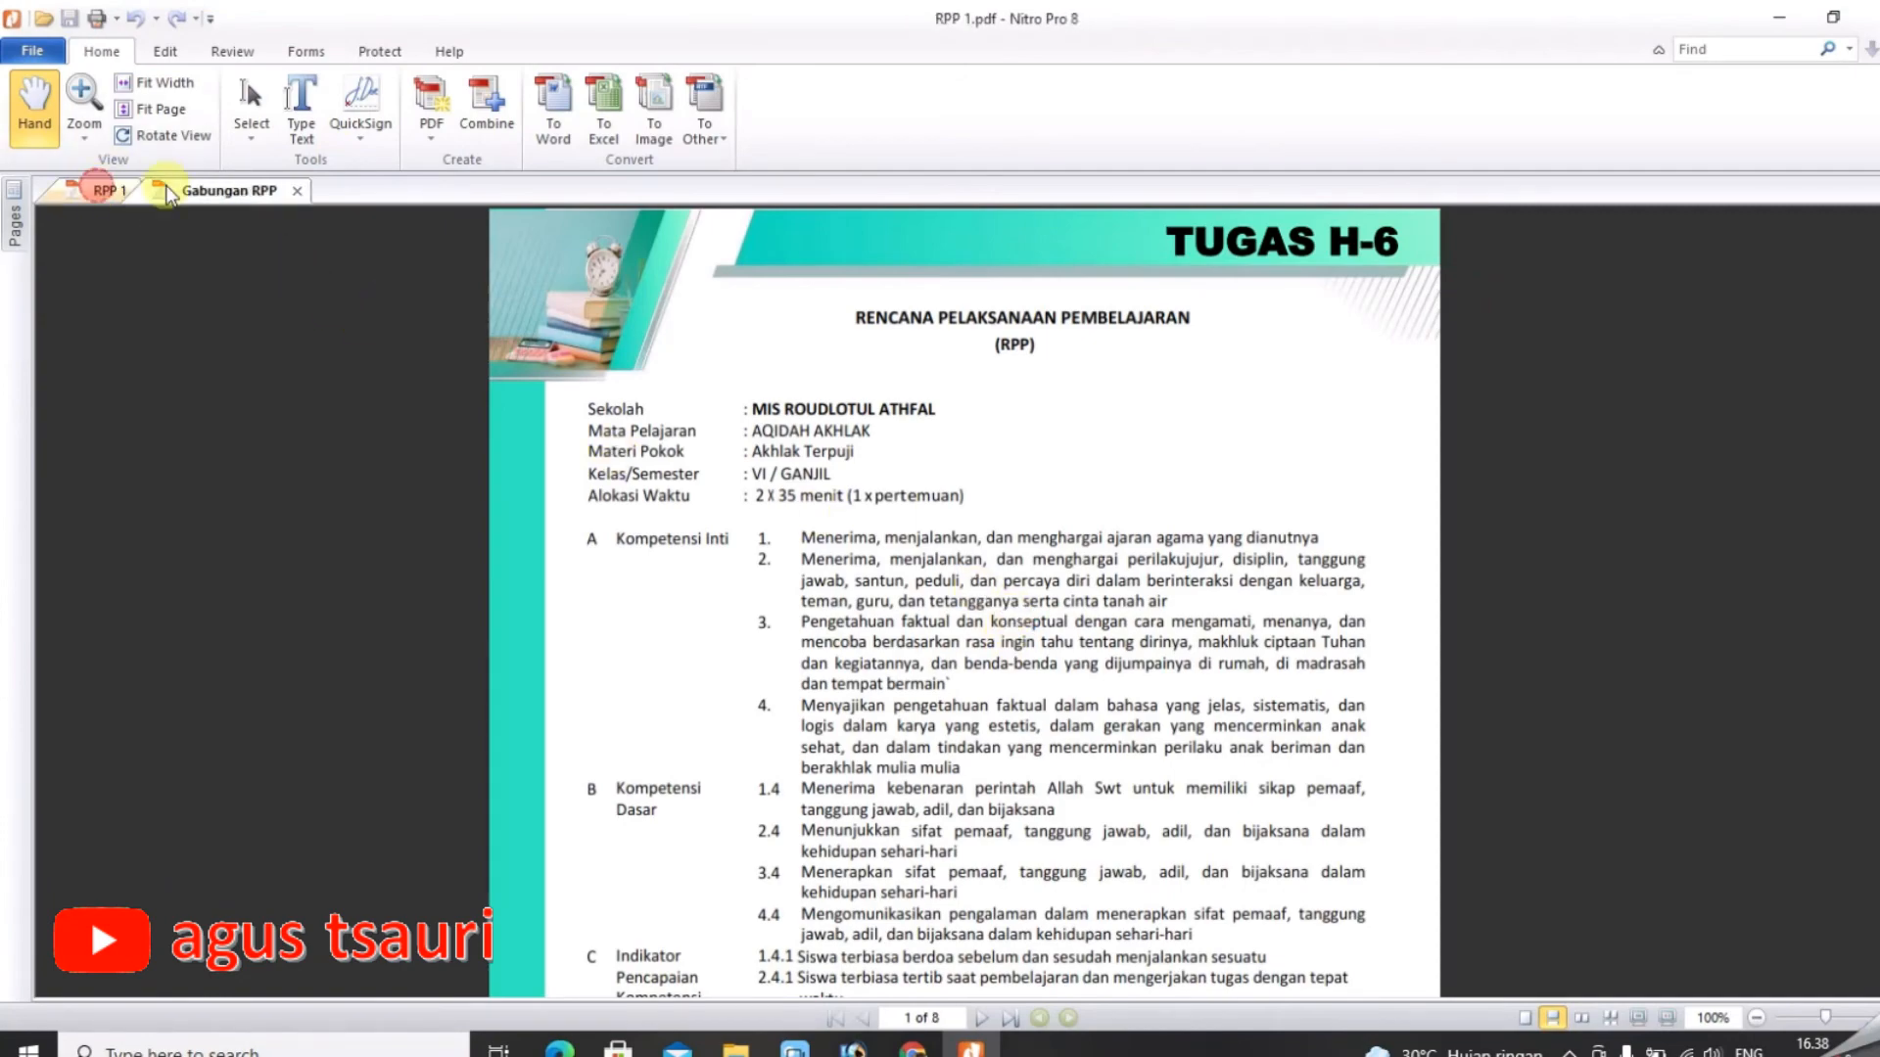
left_click(152, 190)
Read through the combined Gabungan RPP document from the first page to the last to check its contents.
scroll(1146, 540, "down", 1)
scroll(1147, 540, "down", 2)
scroll(1147, 541, "up", 3)
scroll(1146, 540, "down", 5)
scroll(1146, 540, "down", 1)
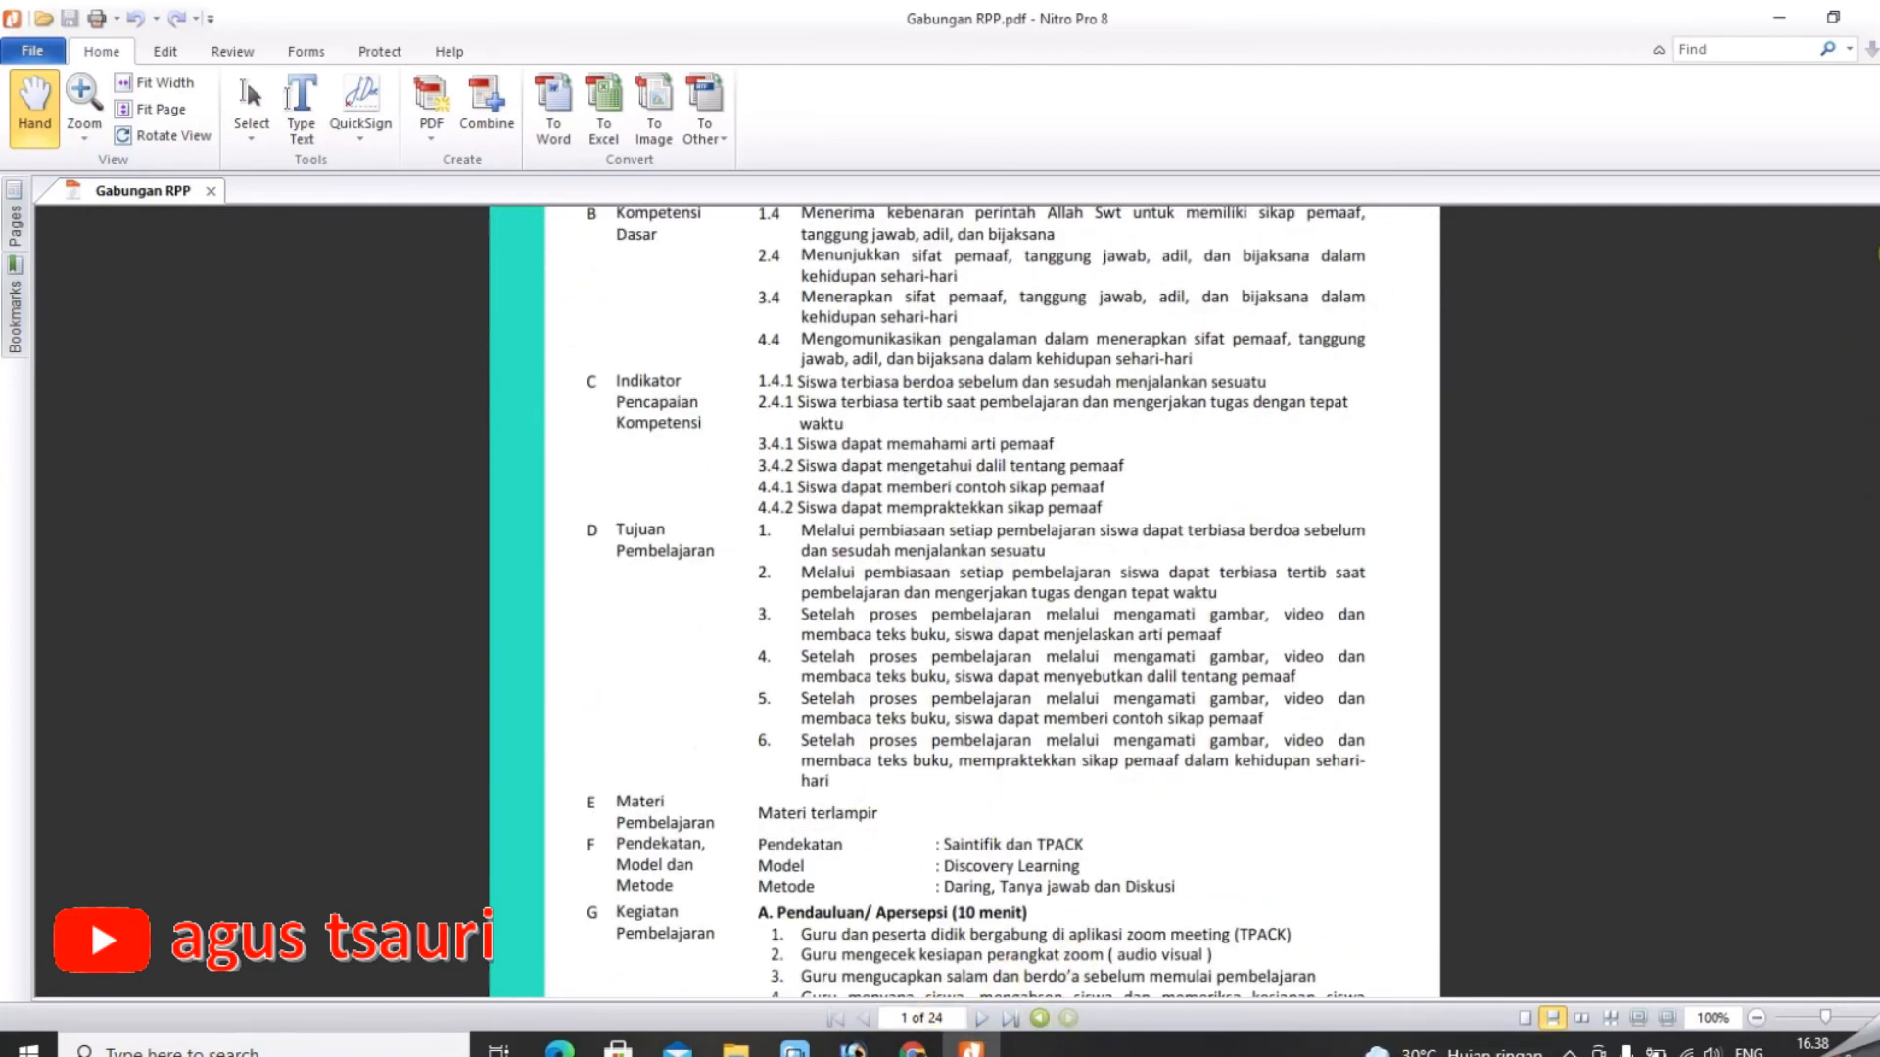
scroll(964, 602, "down", 8)
scroll(964, 602, "down", 20)
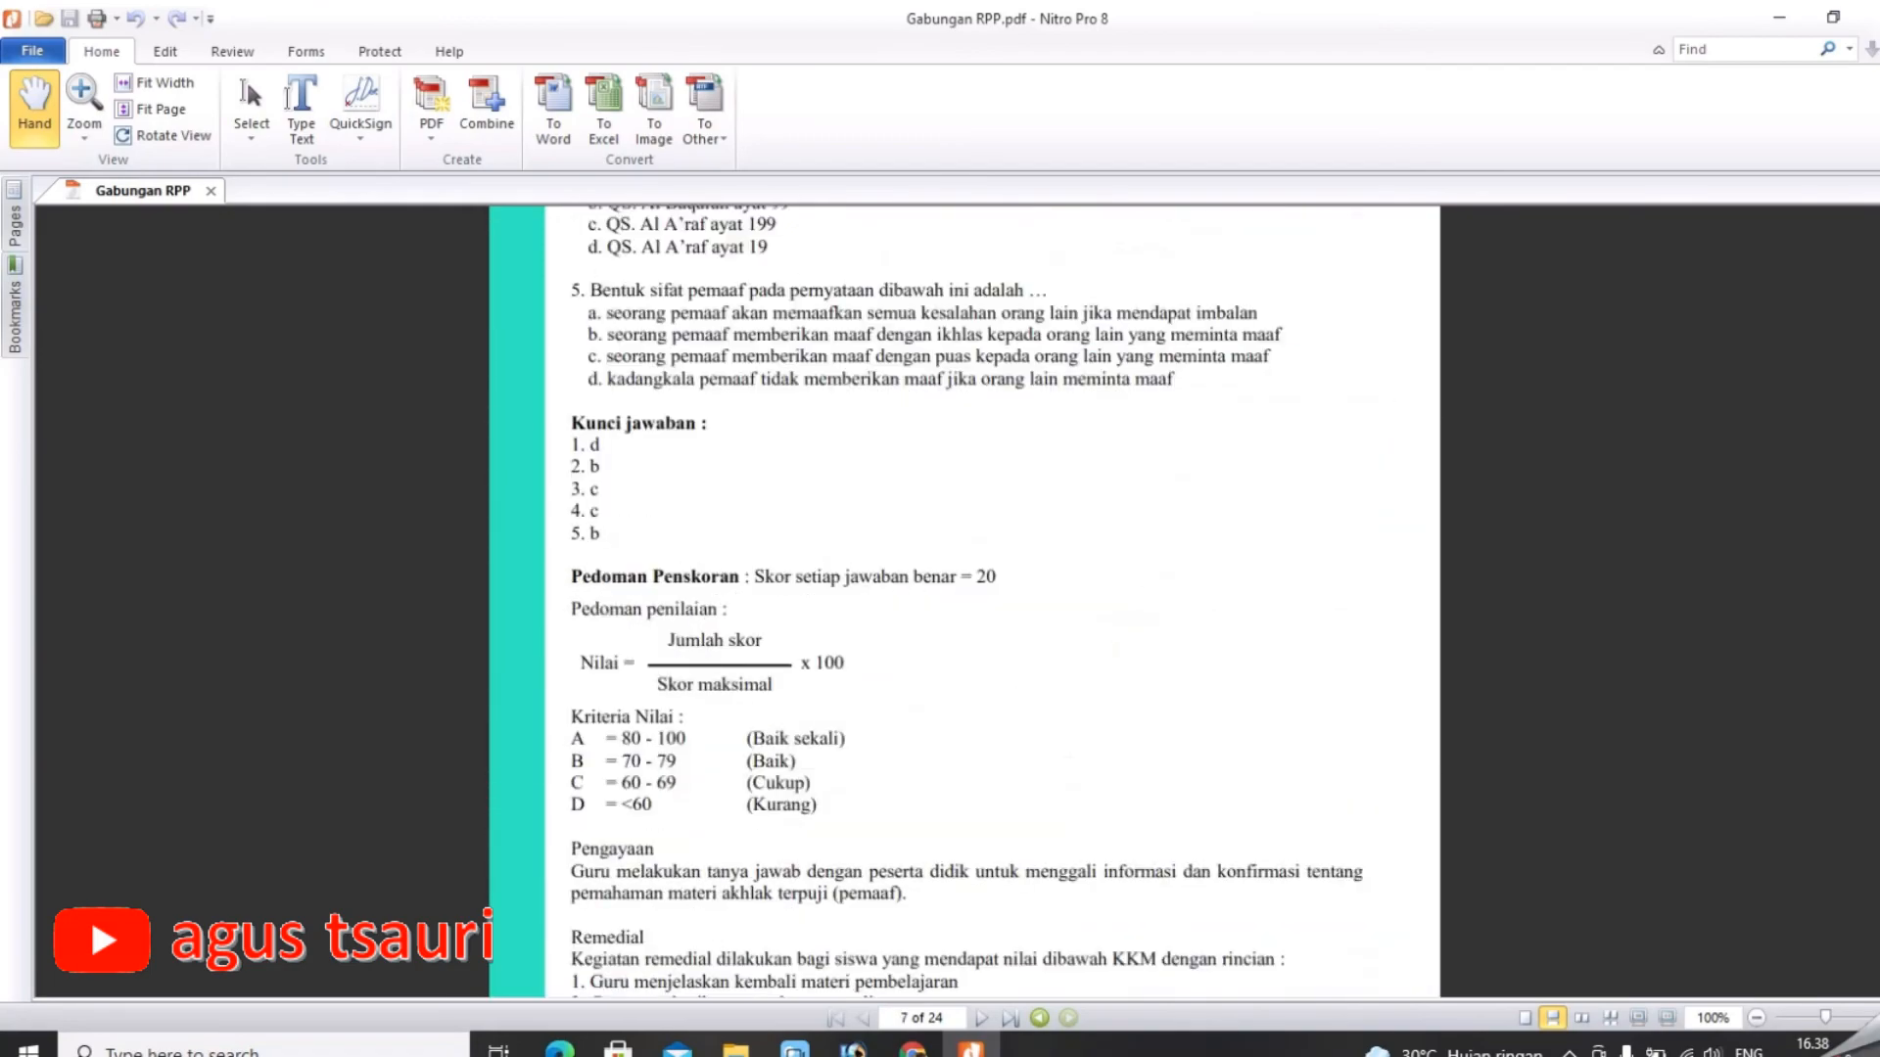
scroll(964, 603, "down", 20)
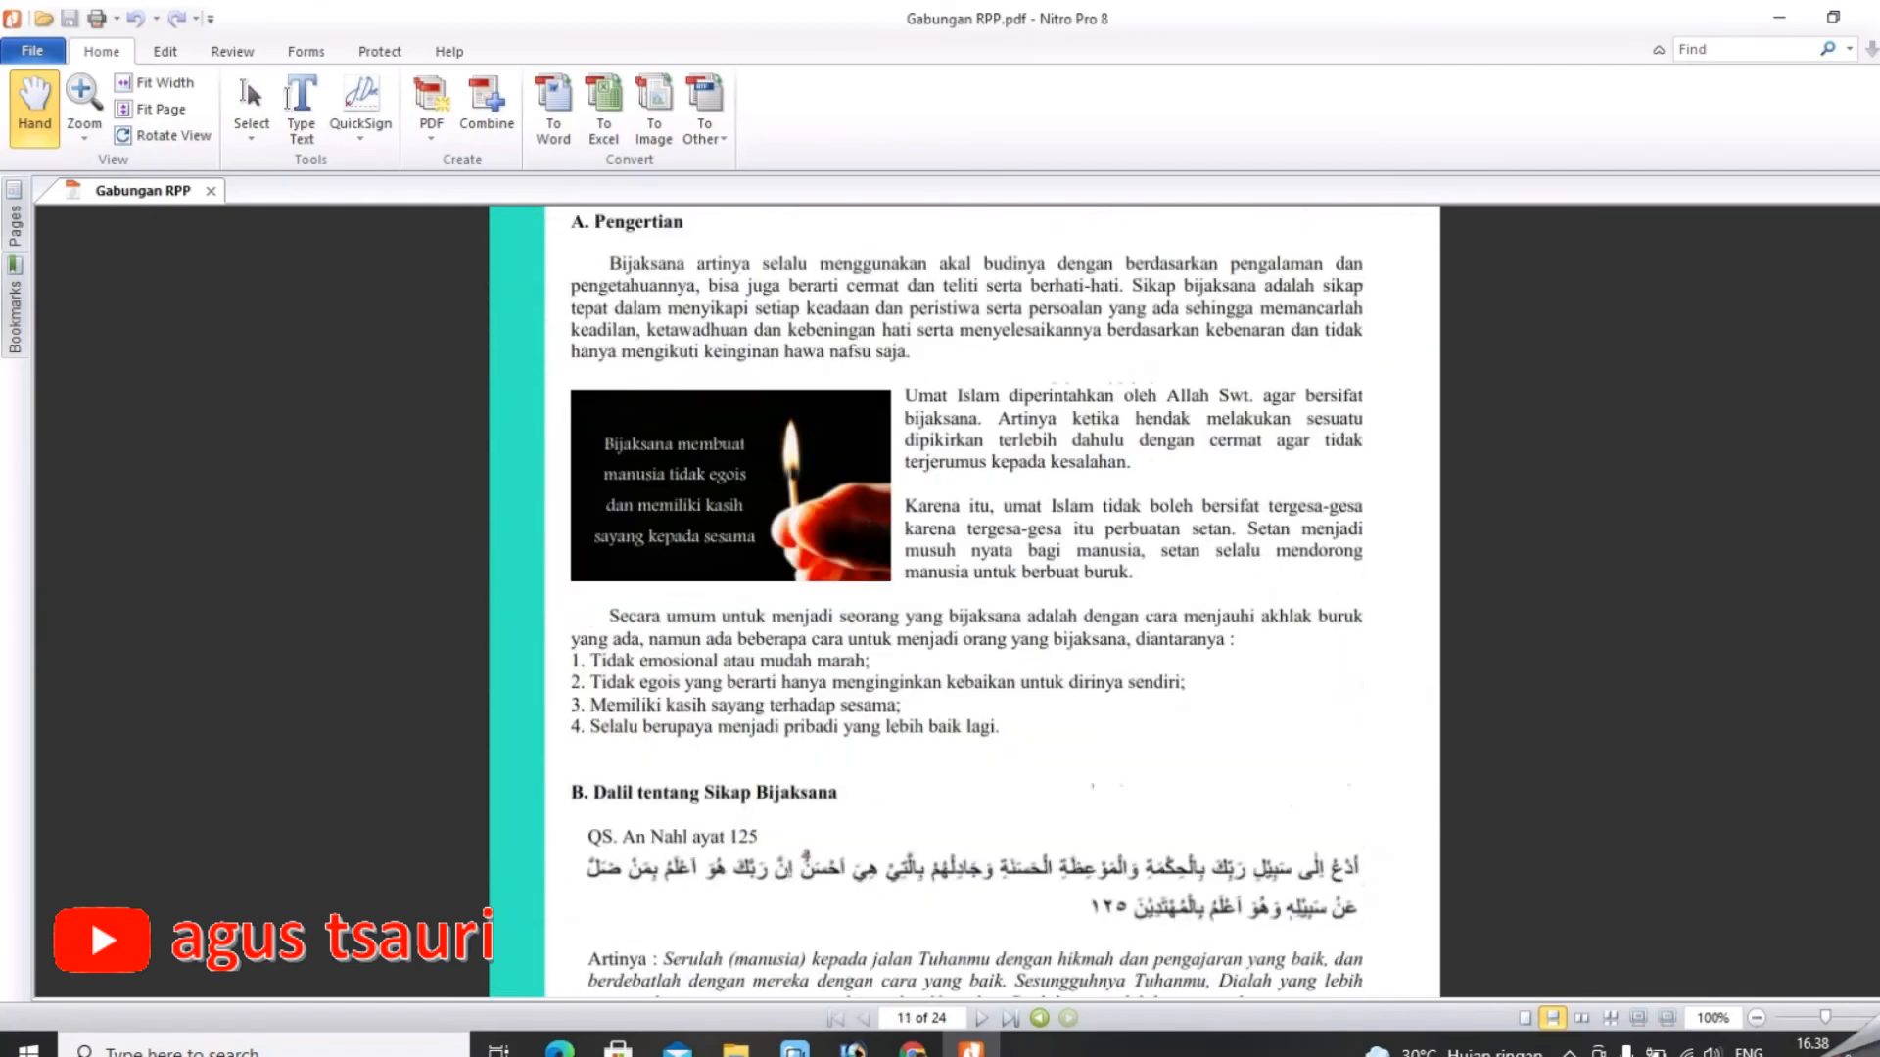
scroll(964, 602, "down", 20)
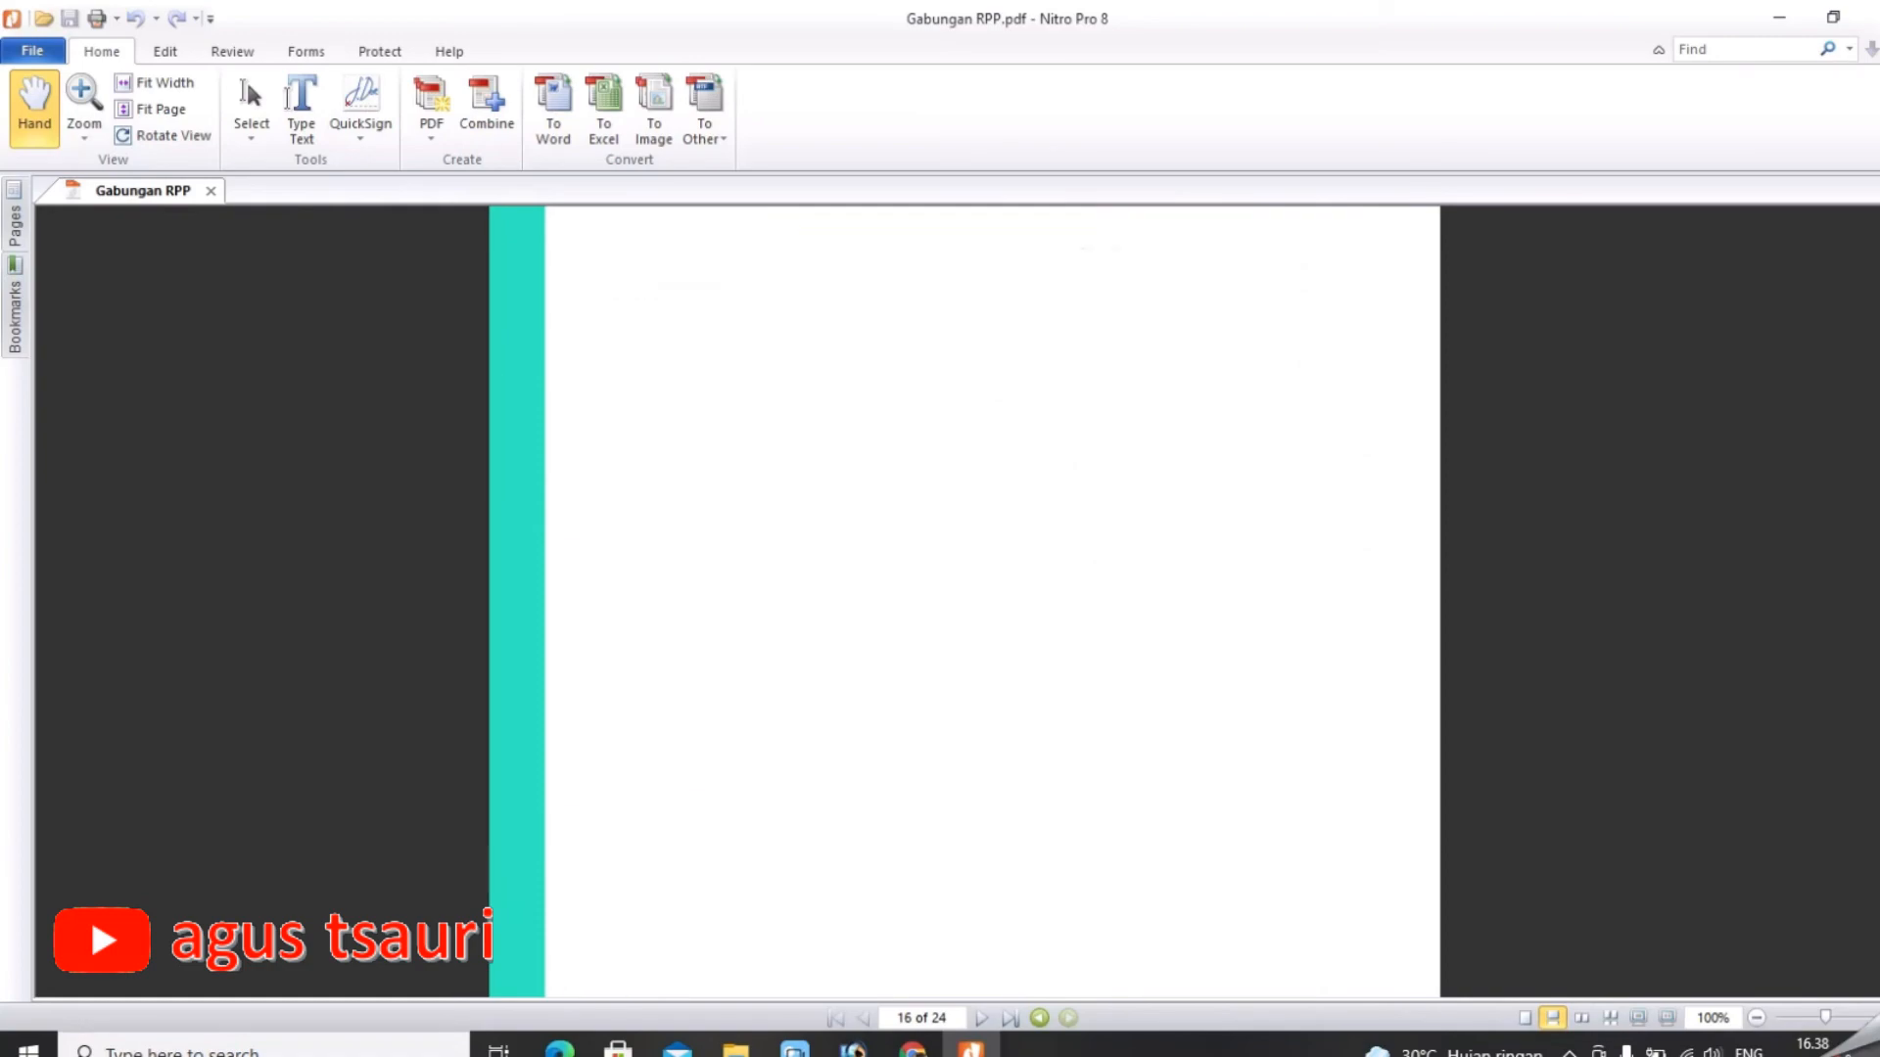
scroll(964, 602, "down", 20)
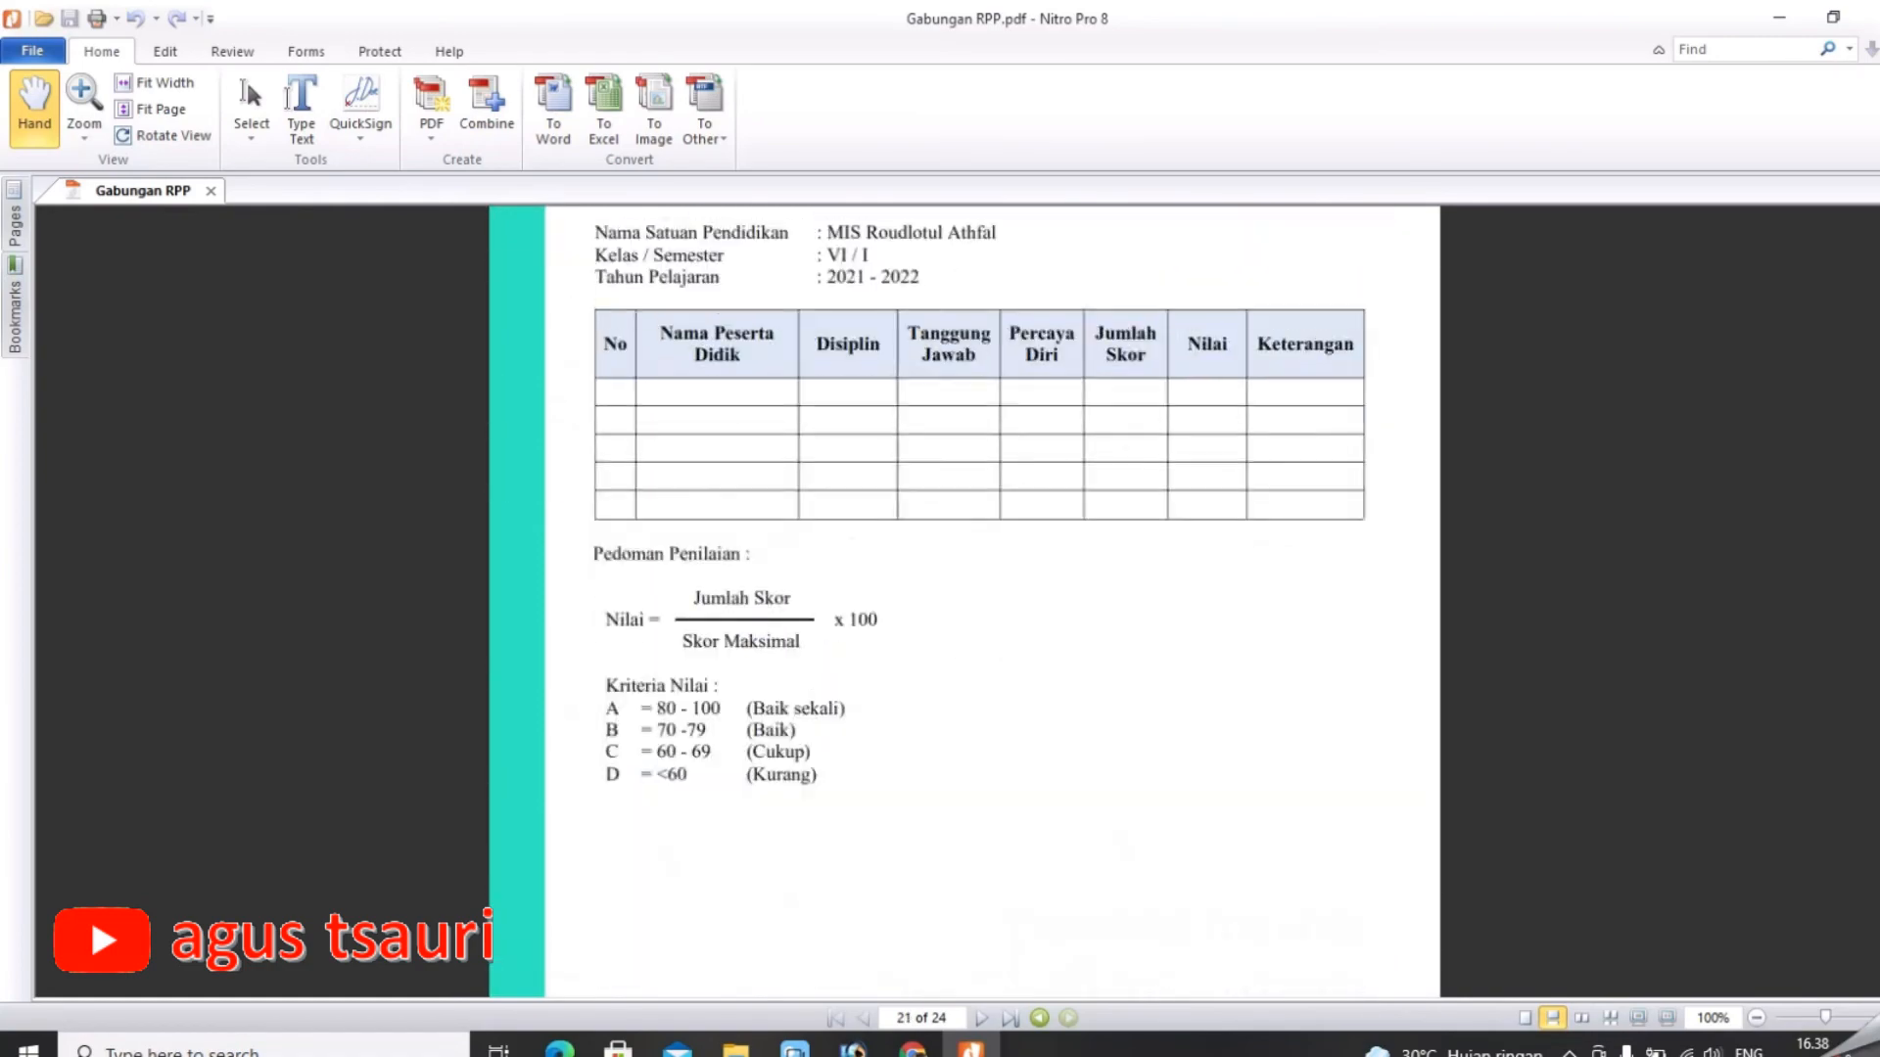
scroll(965, 602, "down", 4)
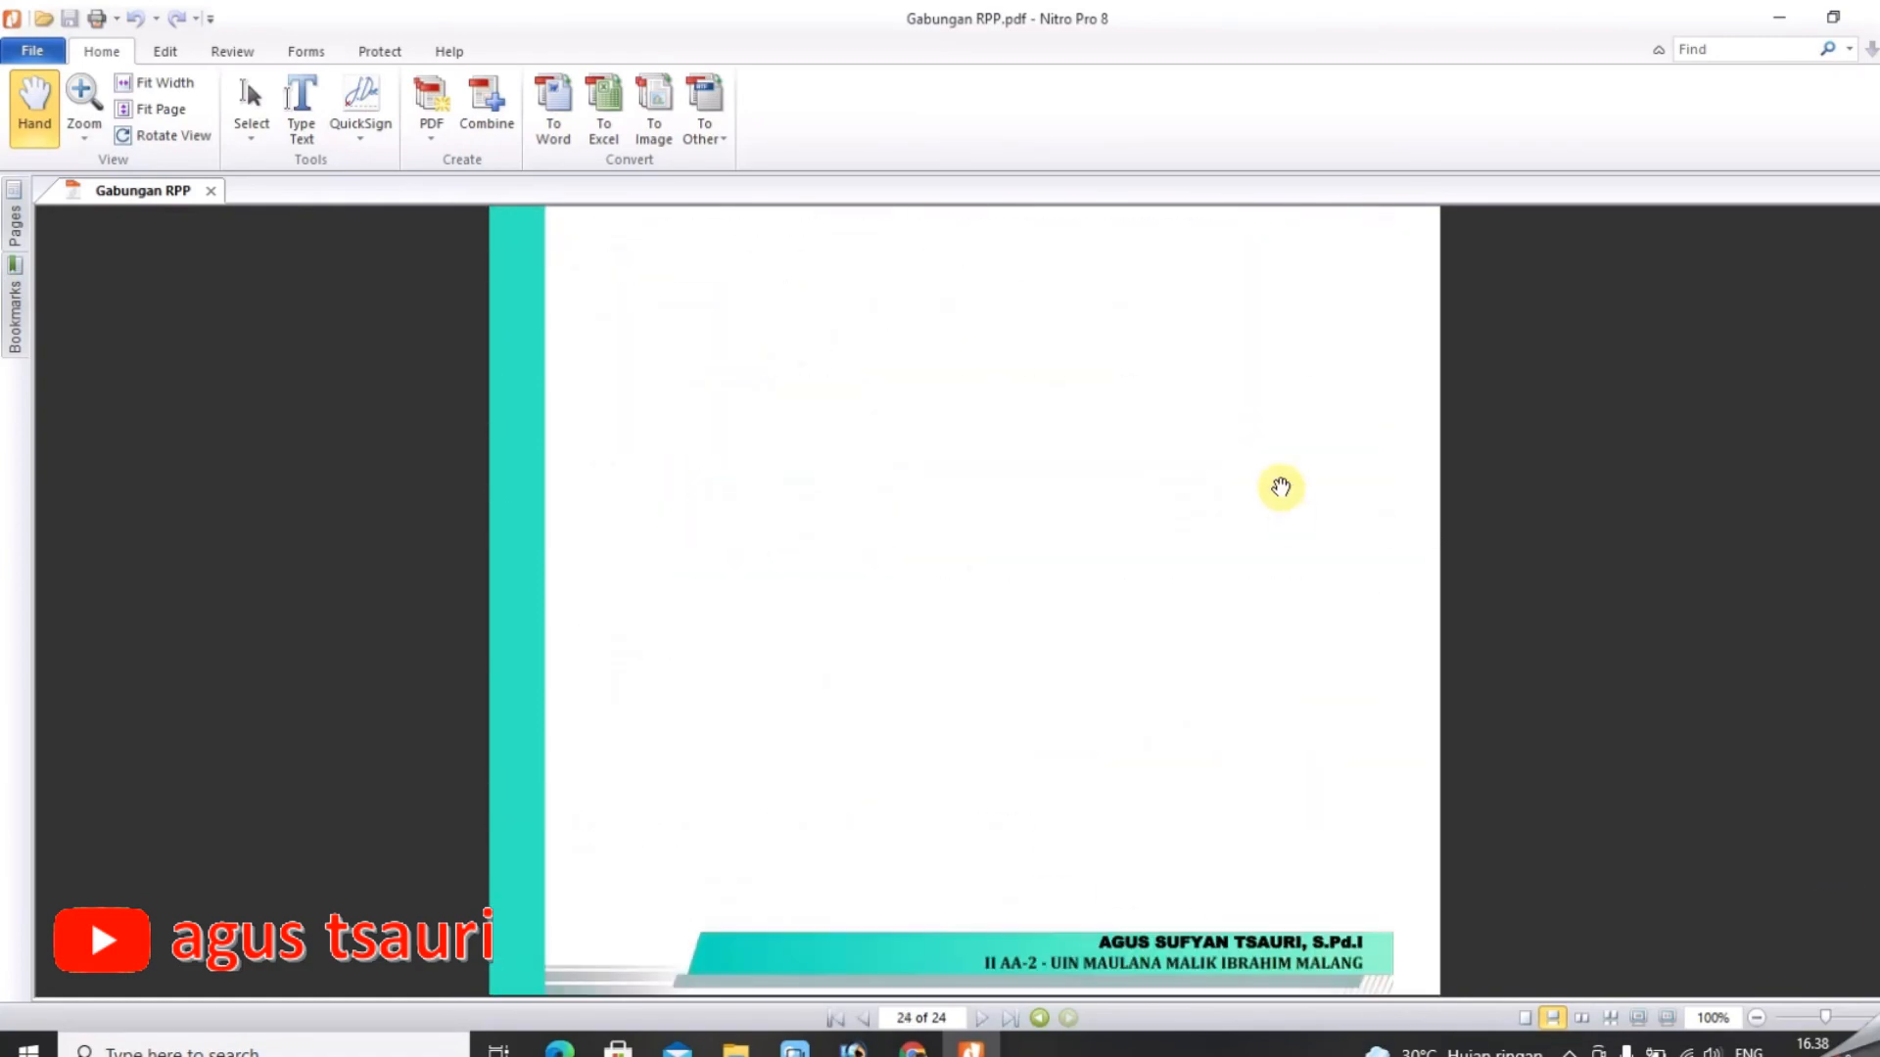
Review the closing pages of Gabungan RPP backwards and return to the first page of the document.
scroll(1273, 454, "up", 2)
scroll(1273, 453, "up", 12)
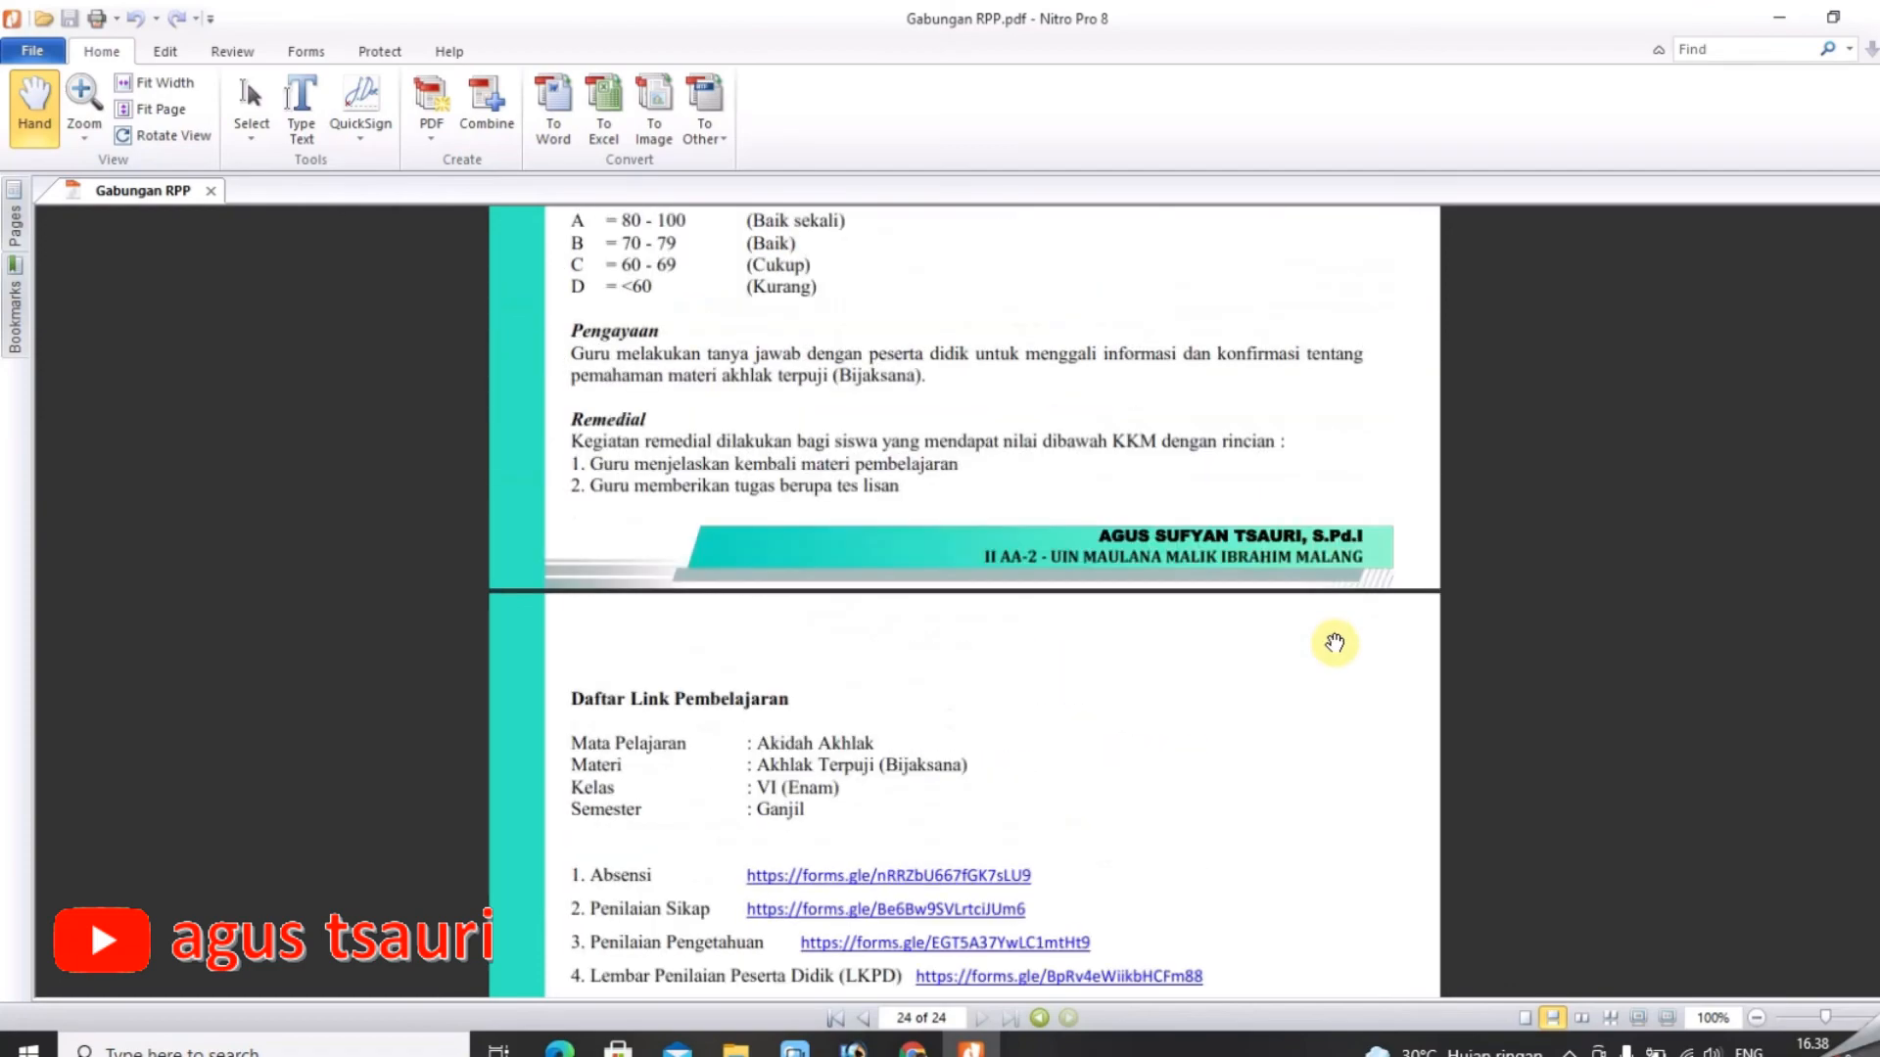
scroll(1334, 641, "up", 10)
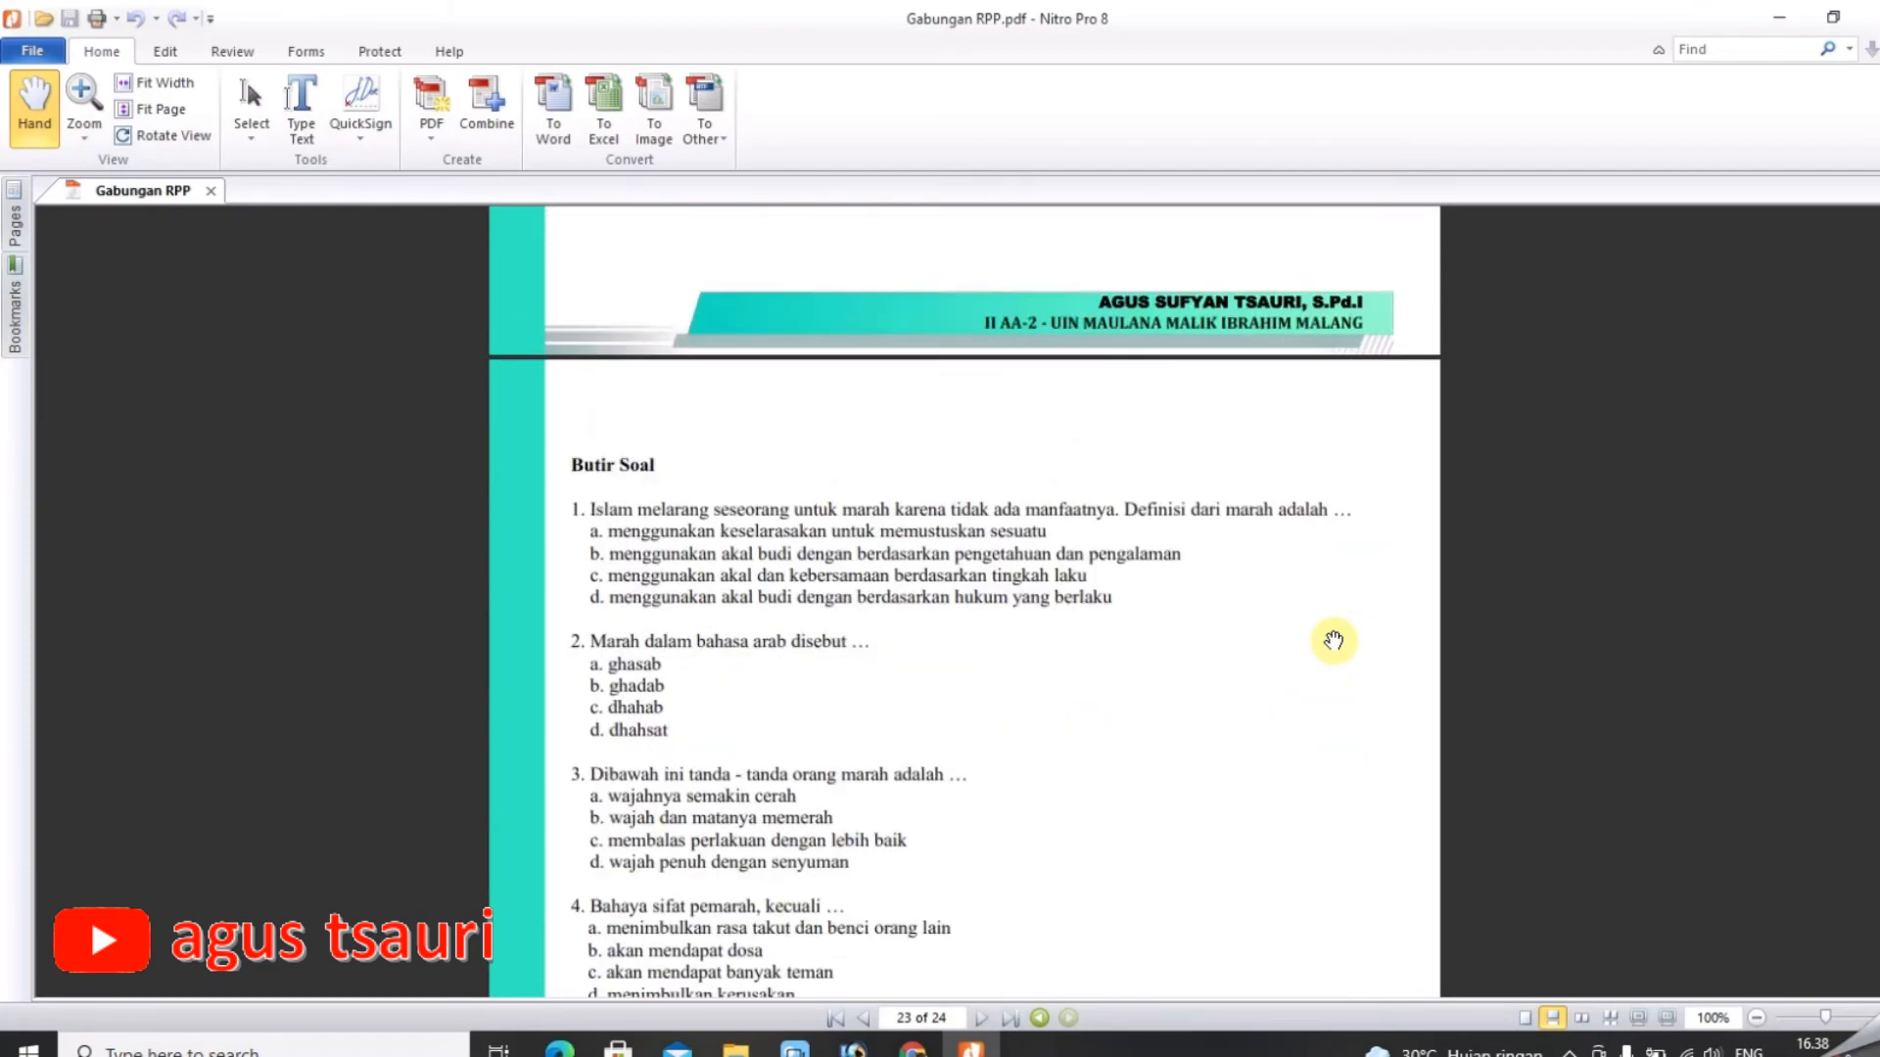
scroll(1334, 641, "up", 10)
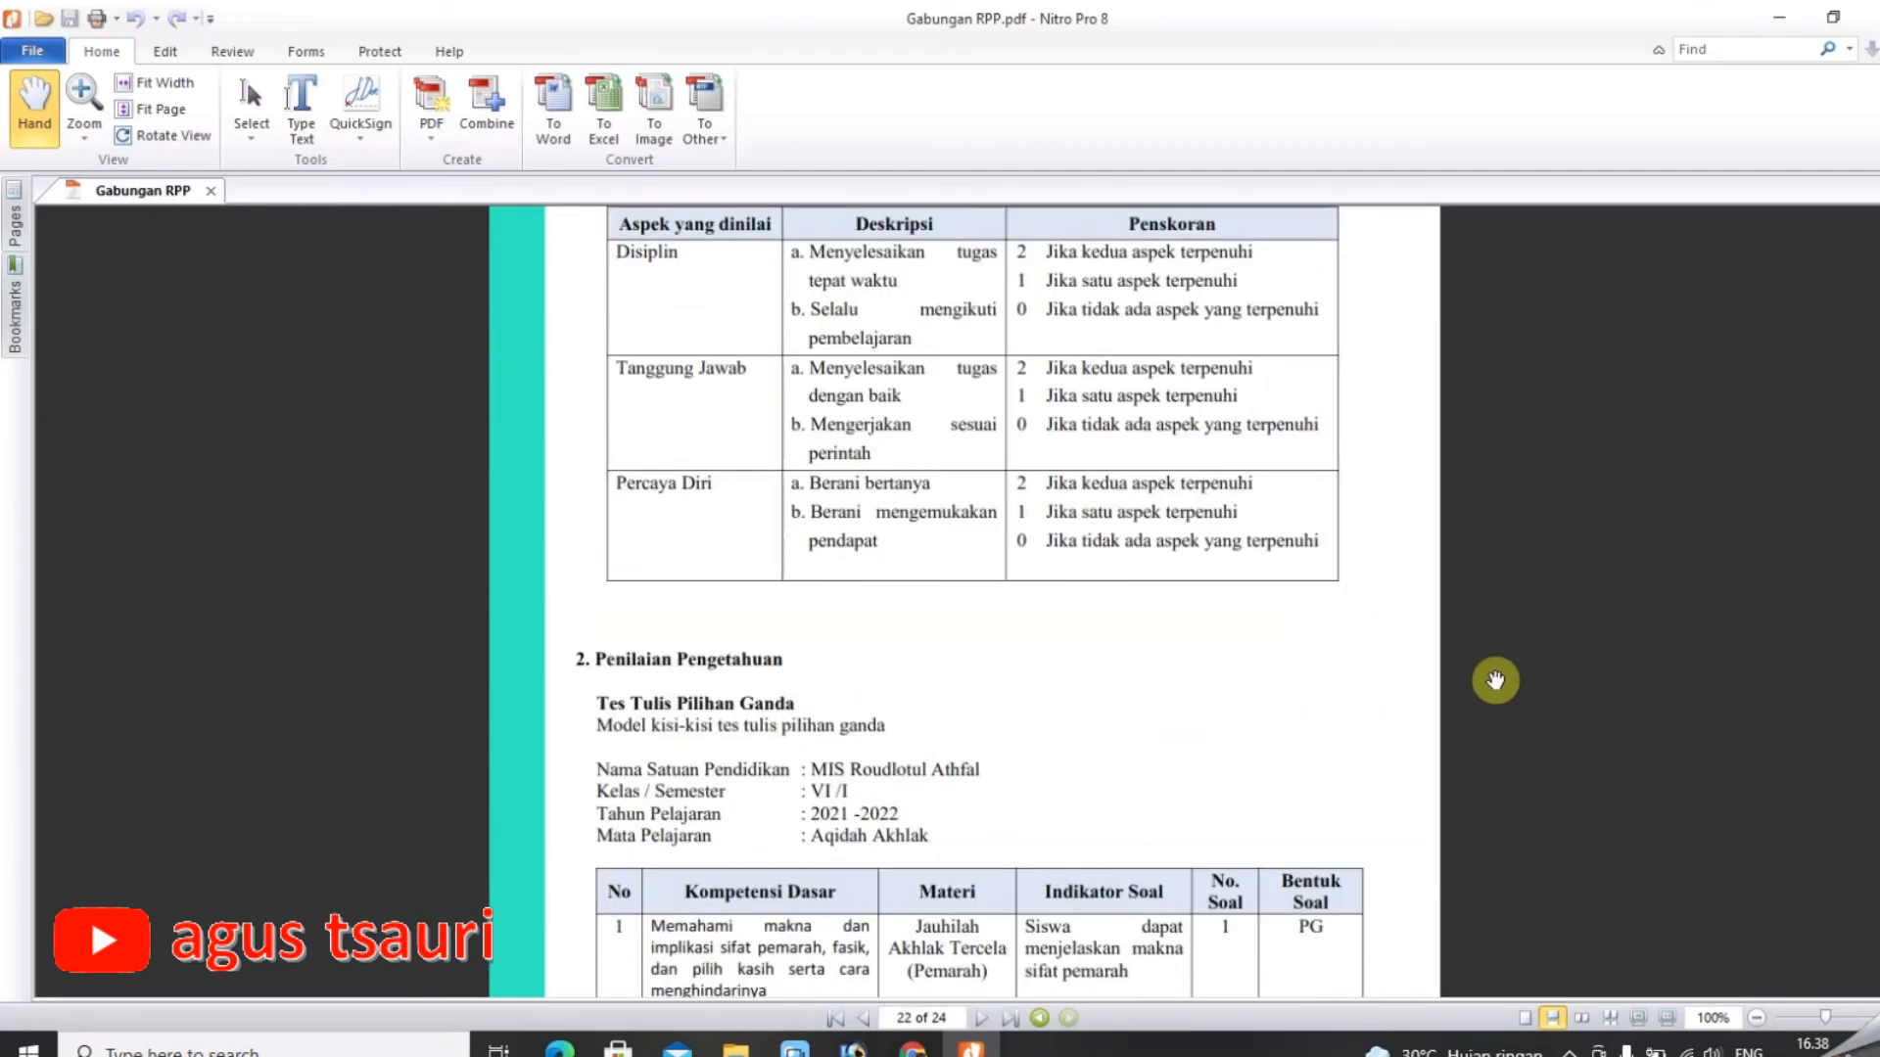
left_click_drag(1877, 882, 1879, 220)
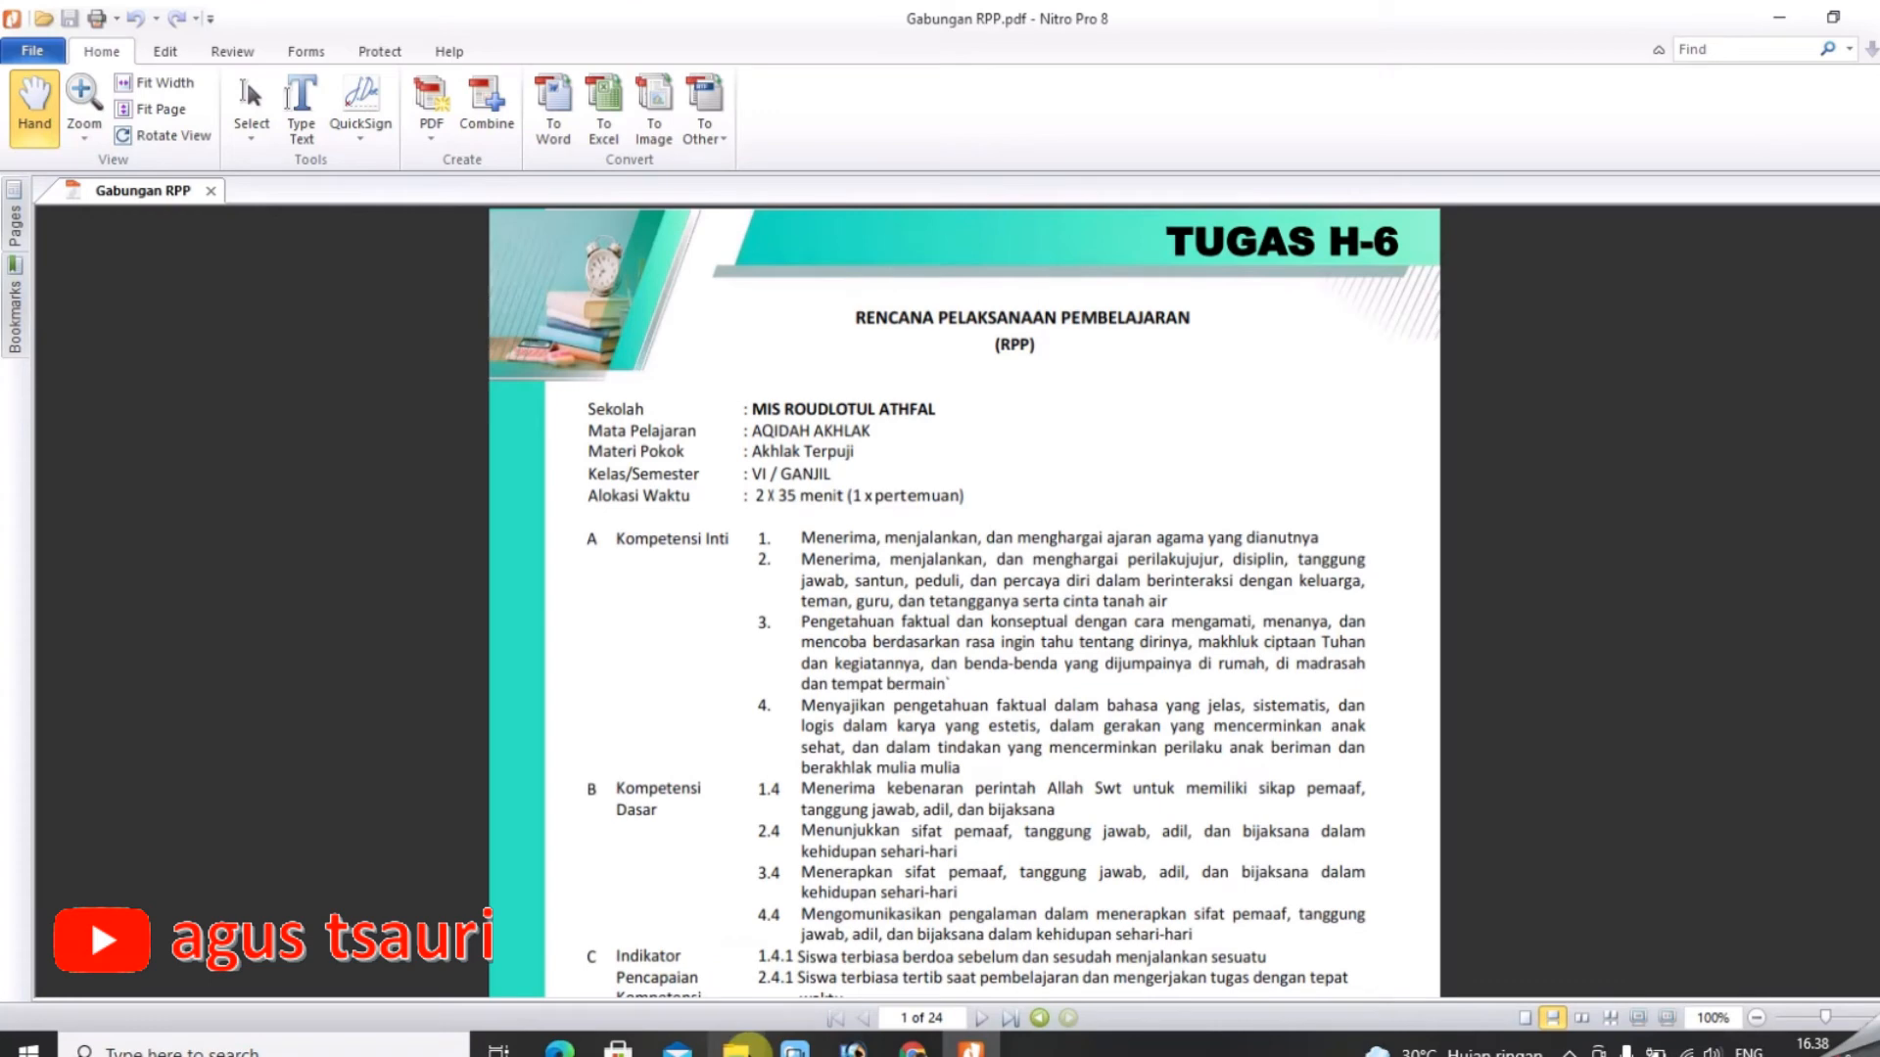
Switch to File Explorer and compare the file sizes of the RPP 1, RPP 2 and RPP 3 PDFs with Gabungan RPP.
left_click(735, 1046)
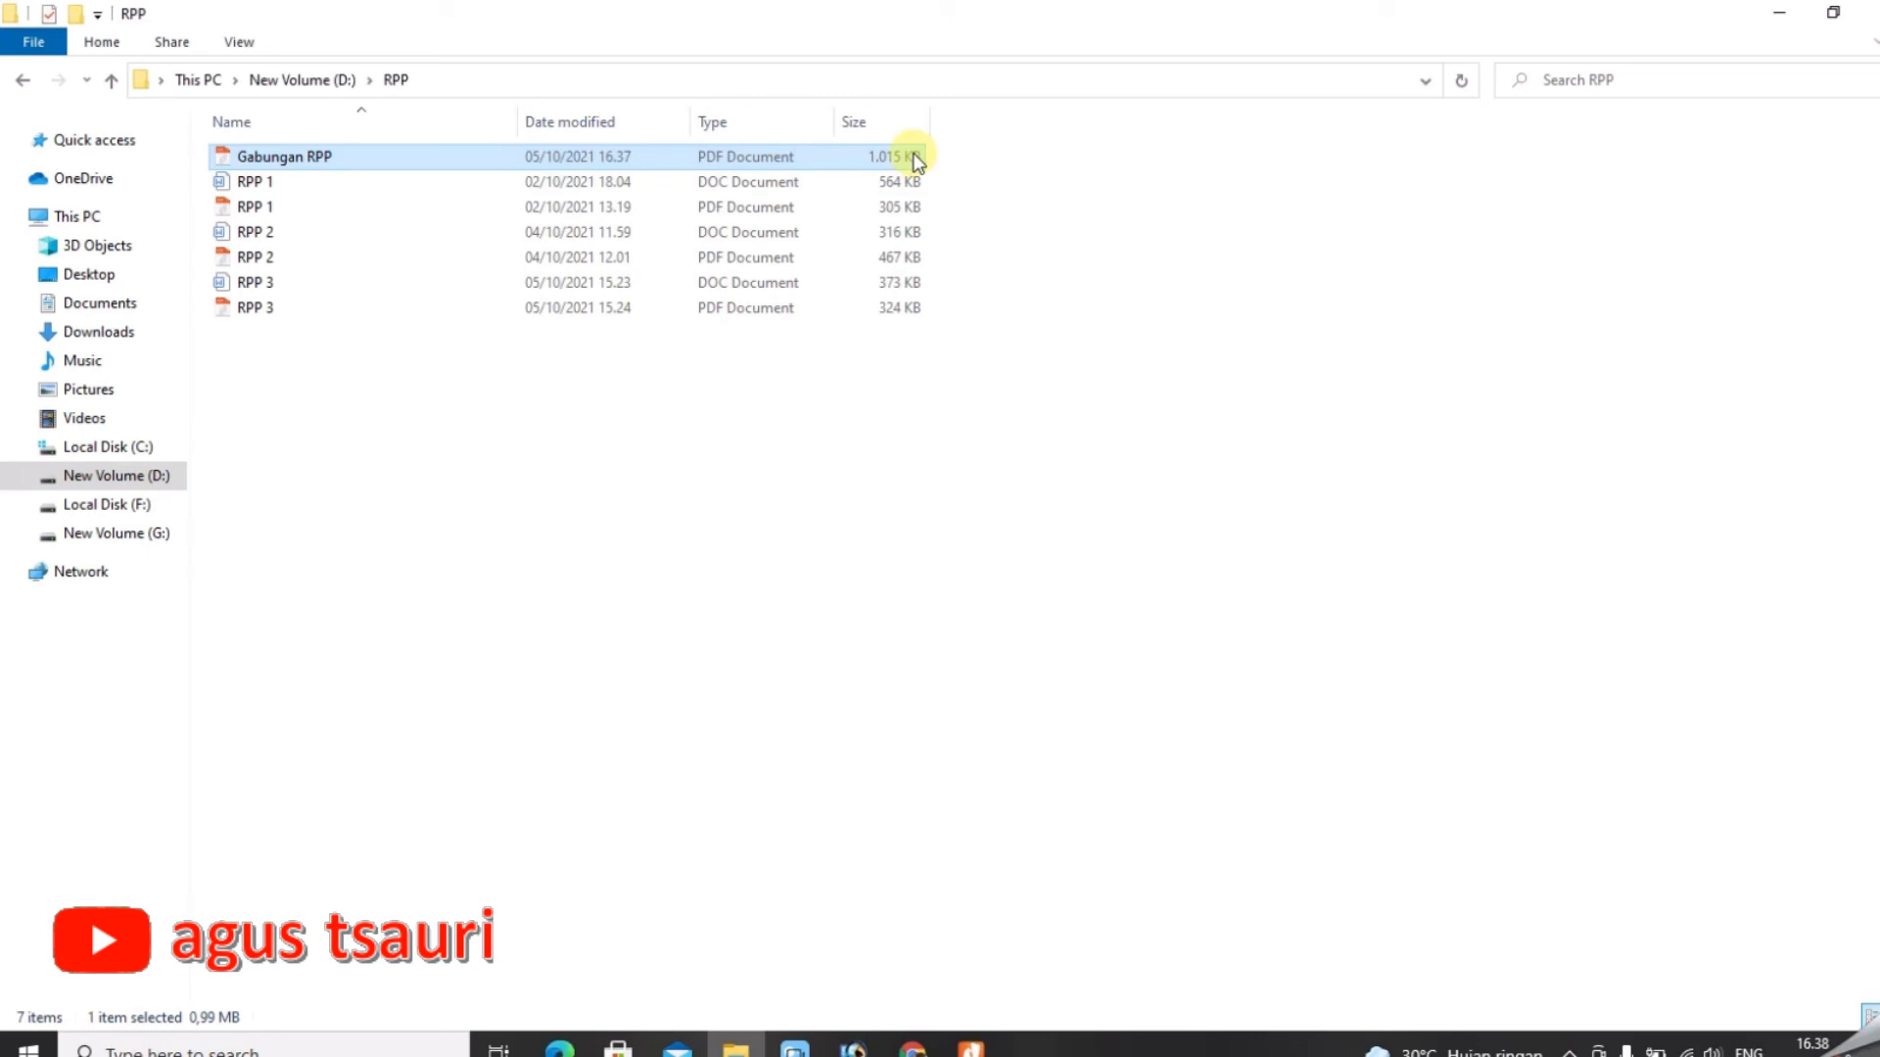
left_click(890, 212)
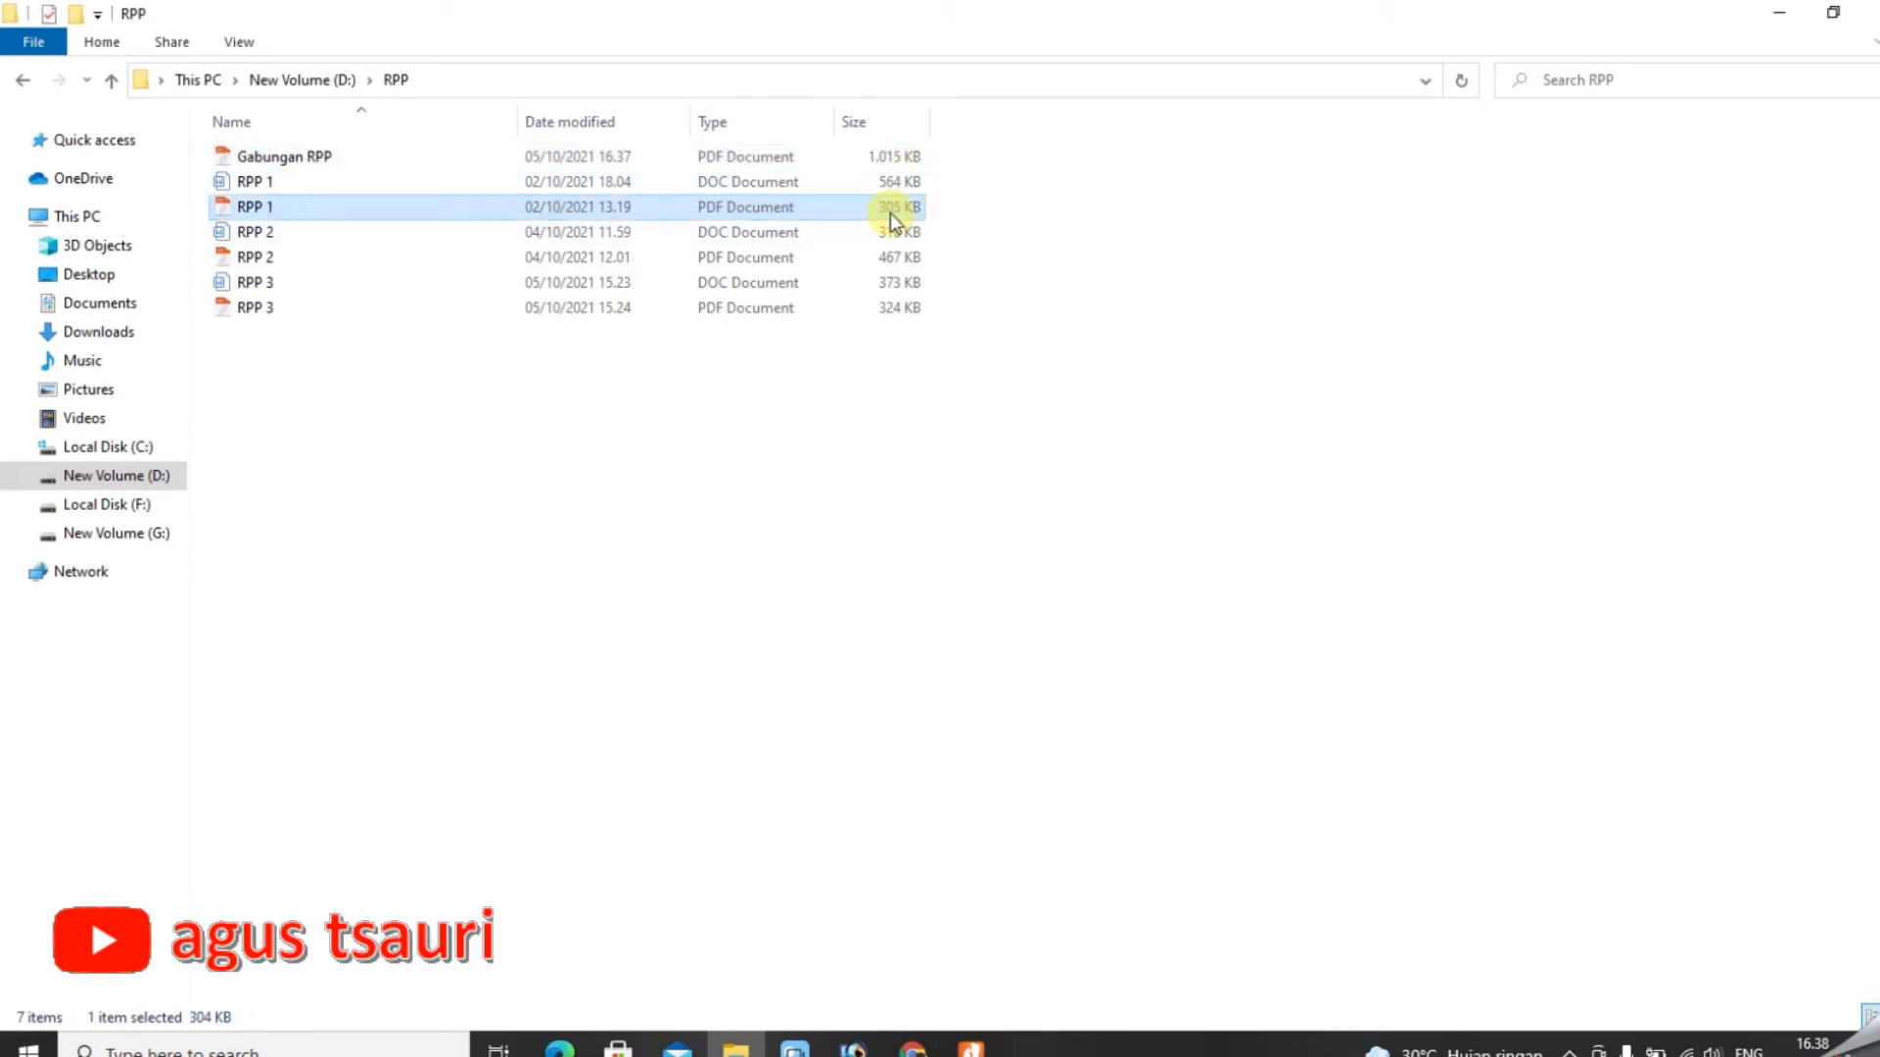
left_click(895, 263)
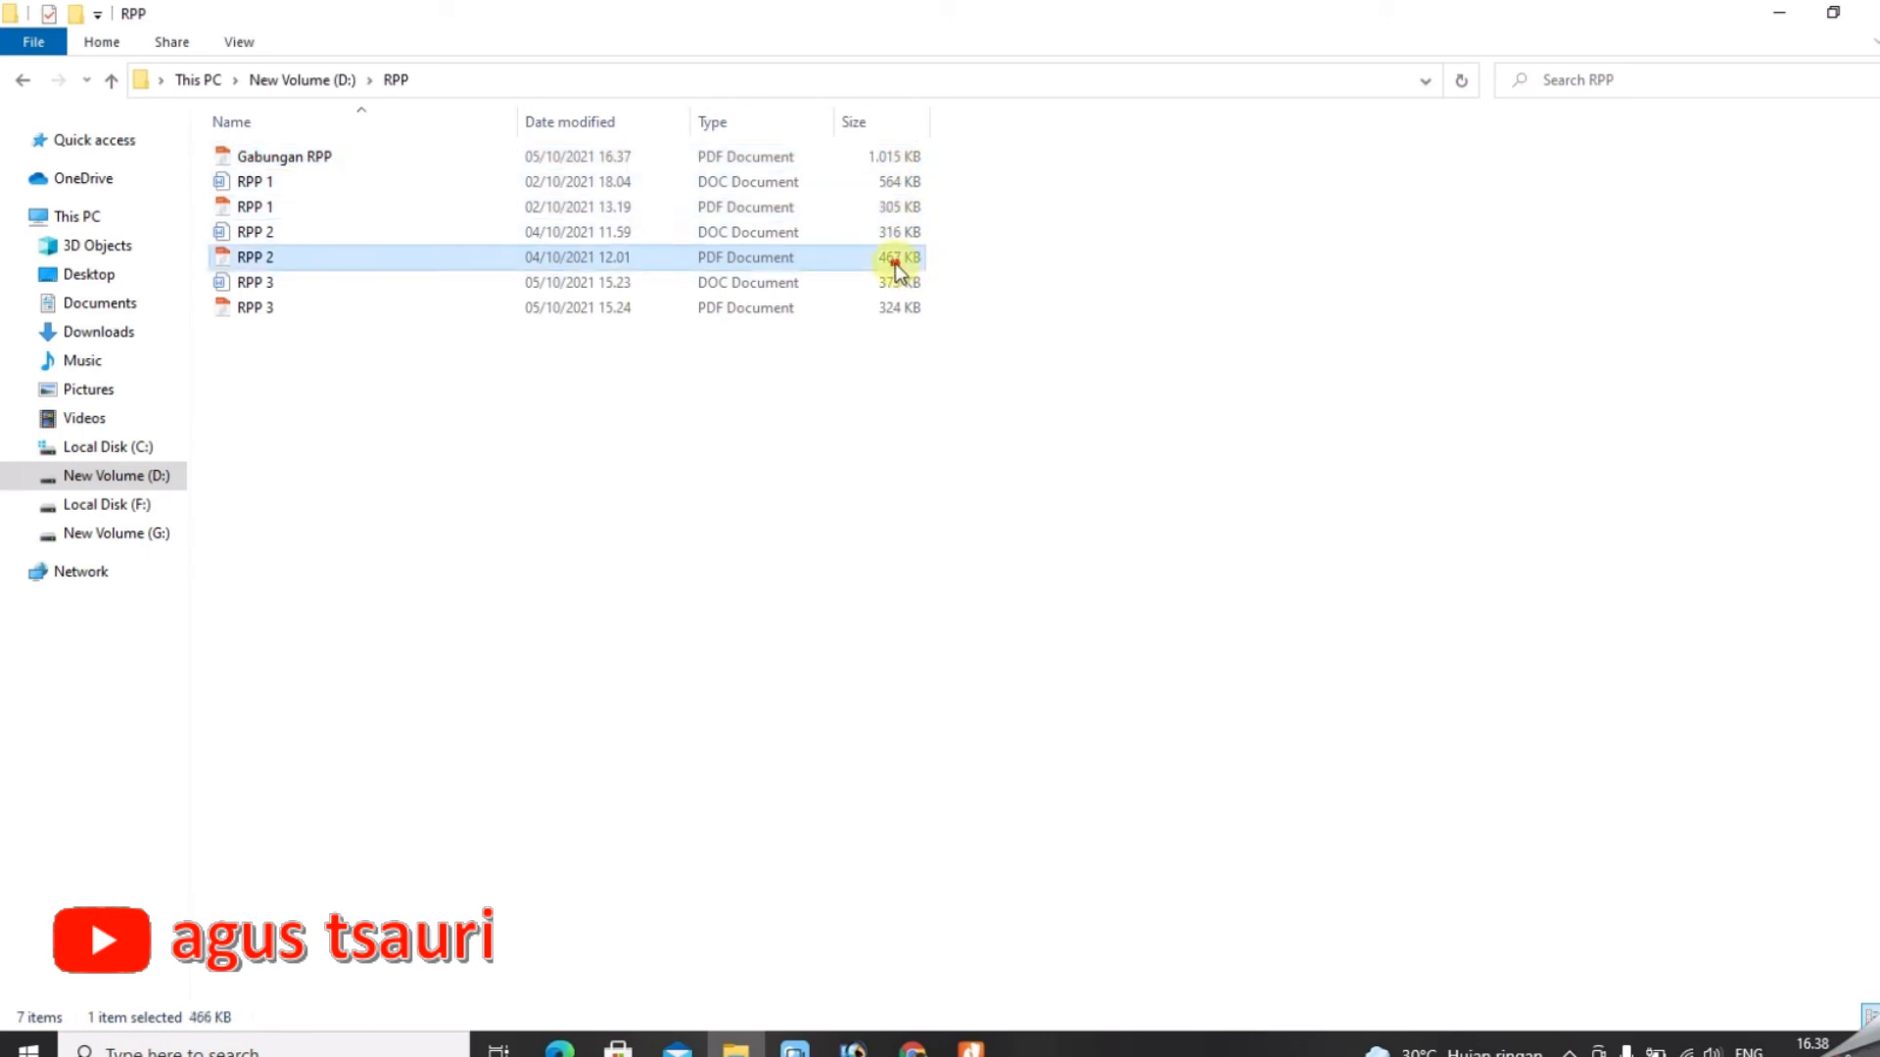
left_click(901, 315)
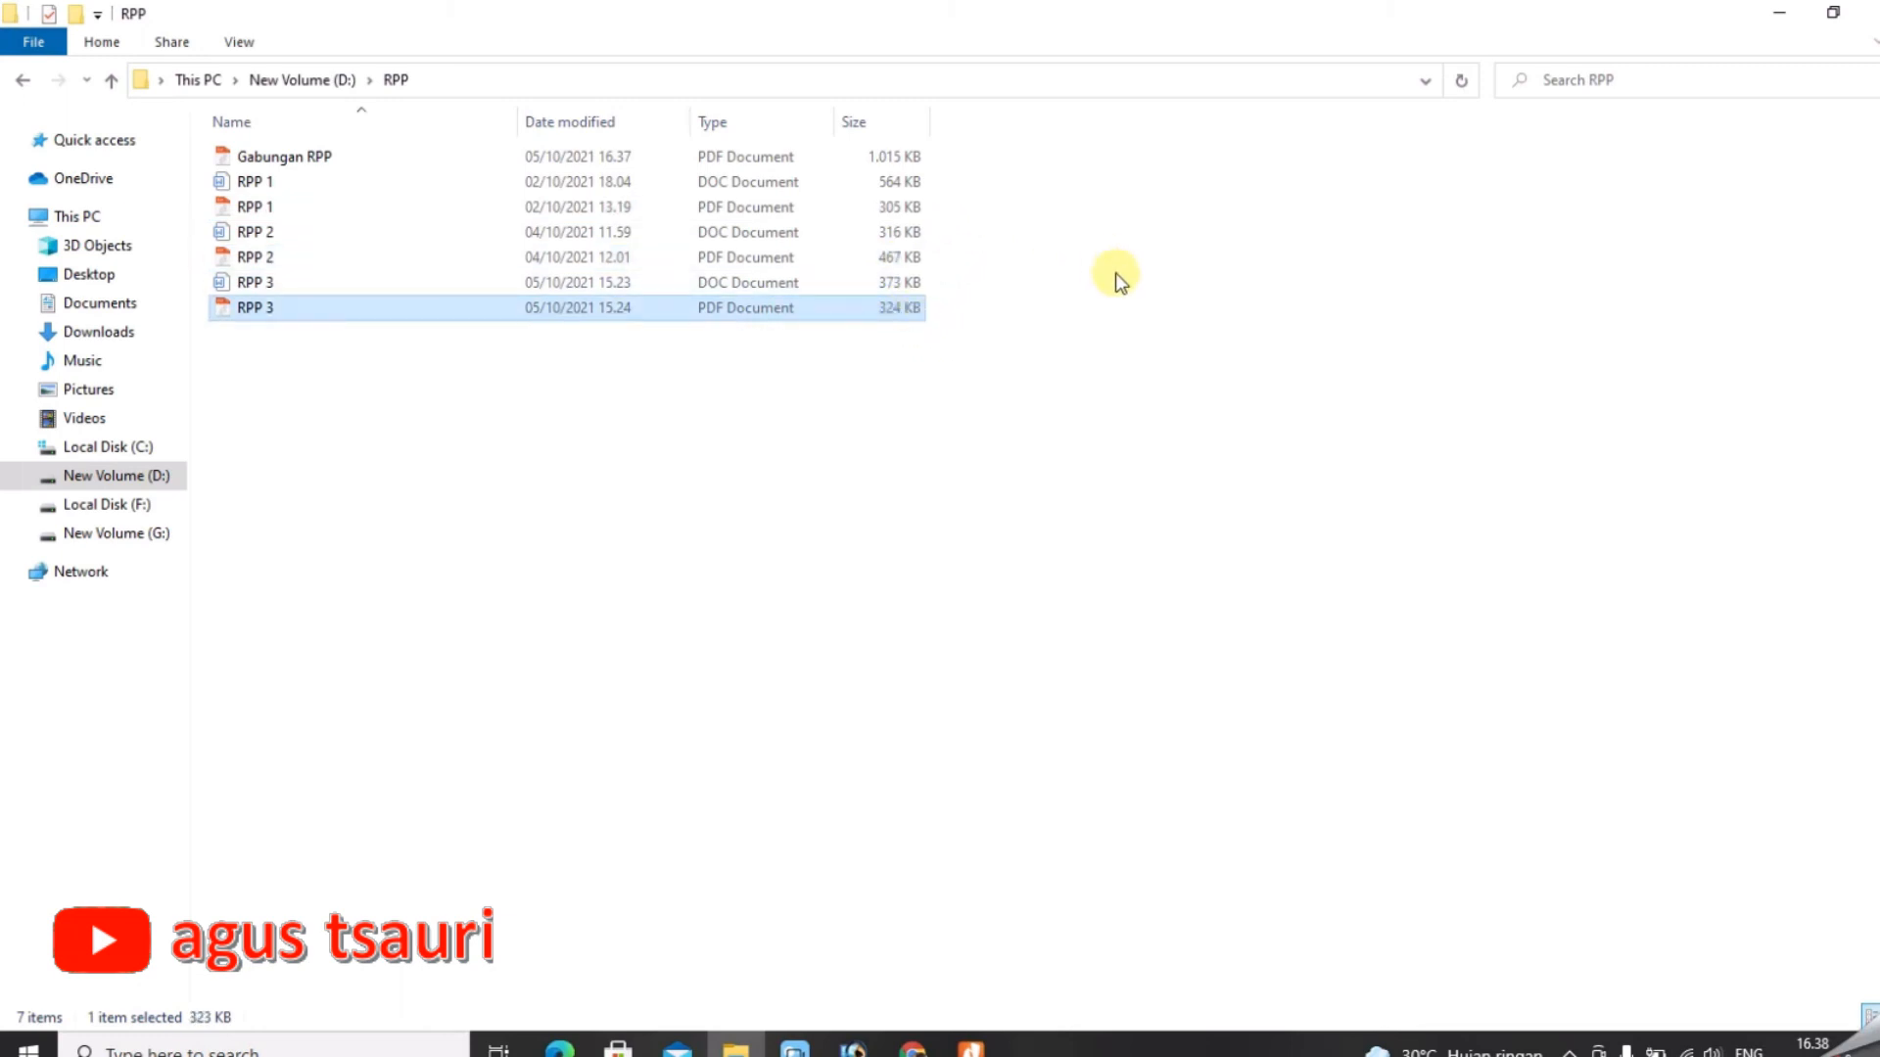
left_click(814, 440)
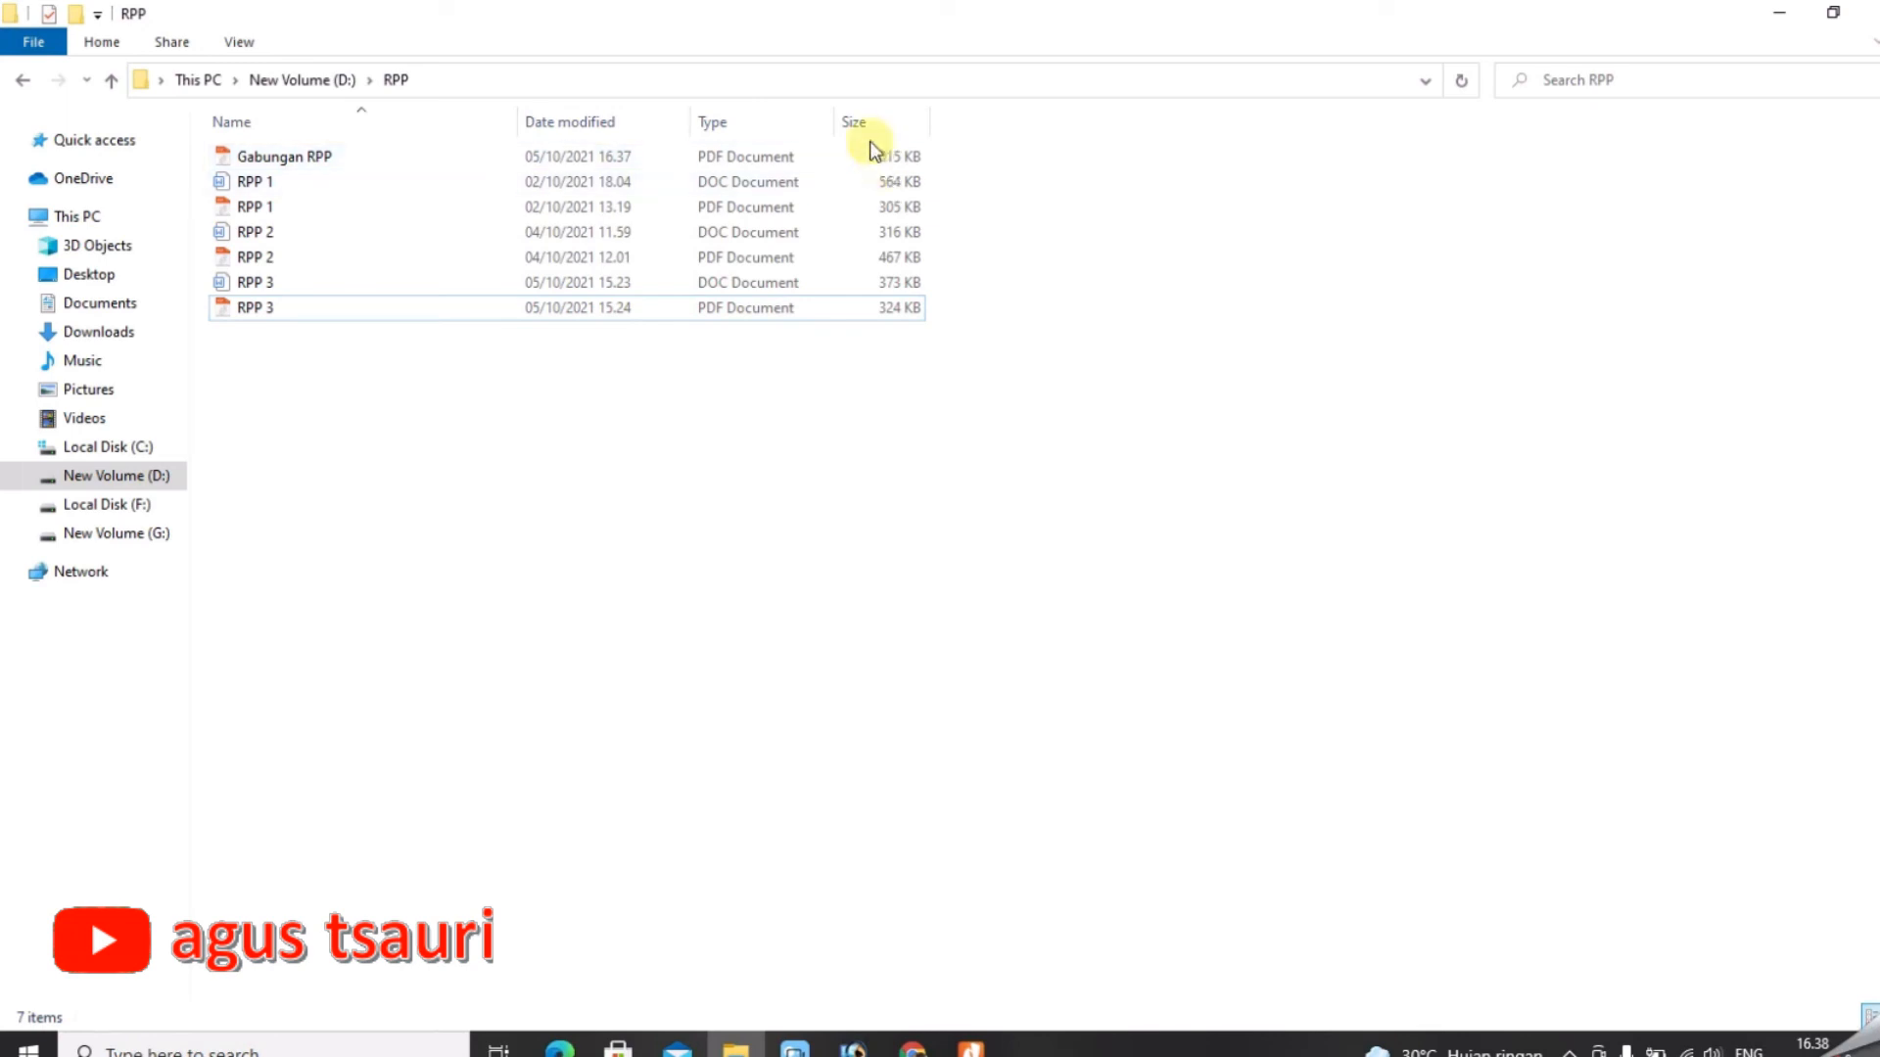
left_click(775, 153)
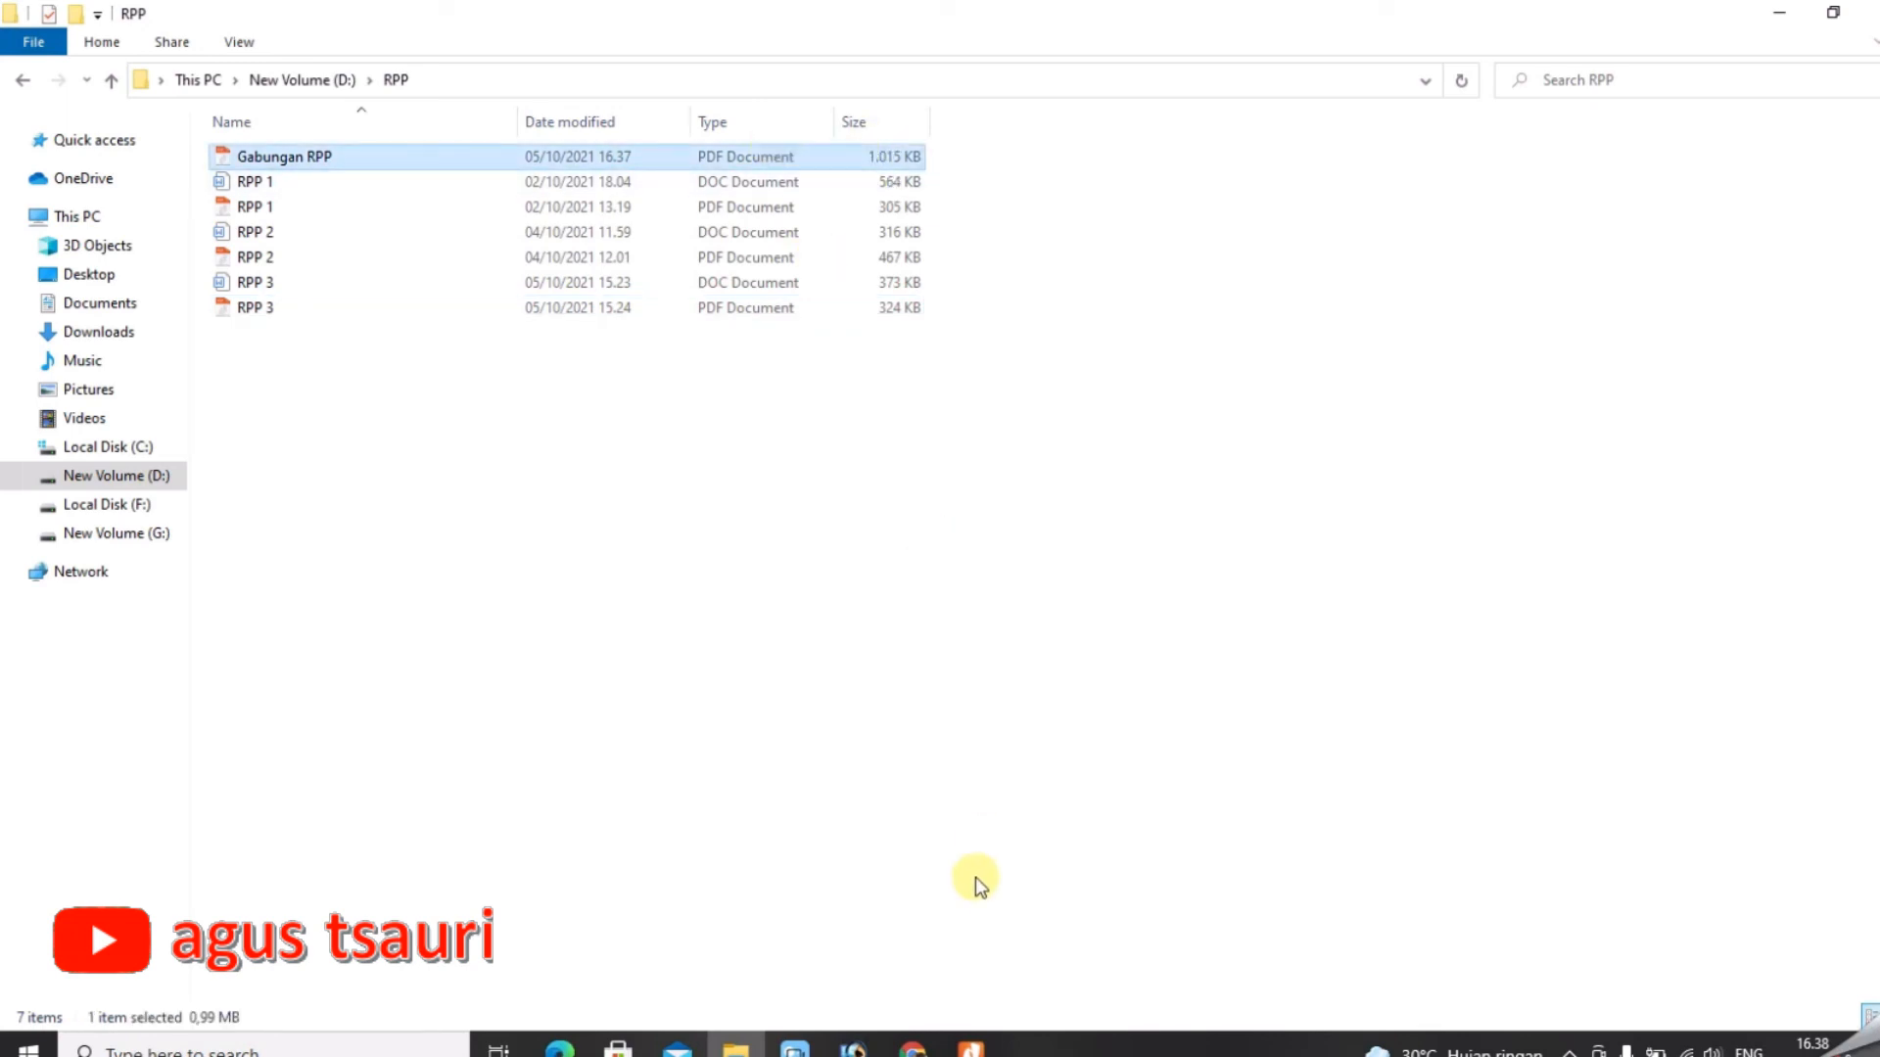